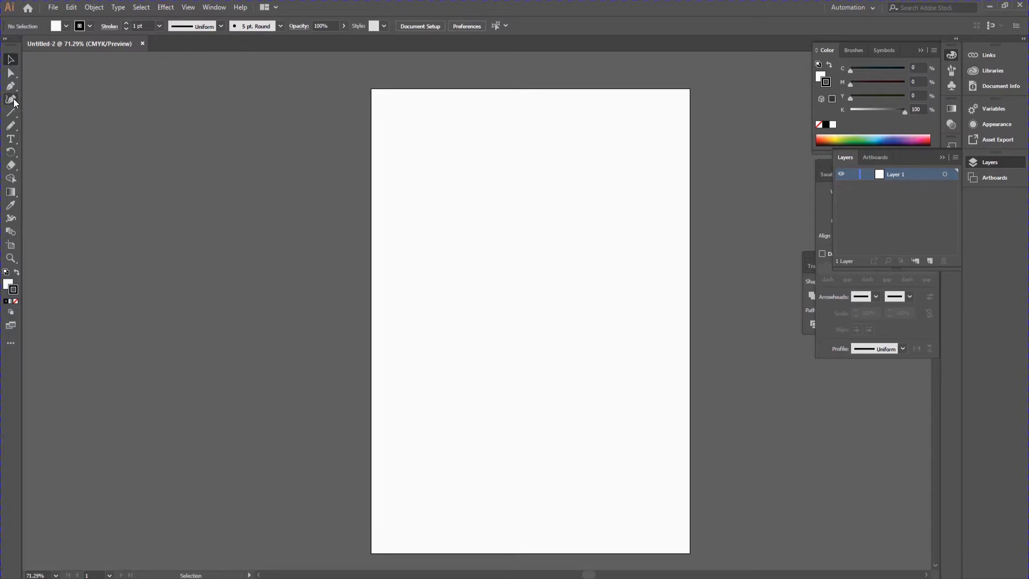
{"action": "left_click", "coordinate": [11, 99]}
{"action": "left_click", "coordinate": [410, 251]}
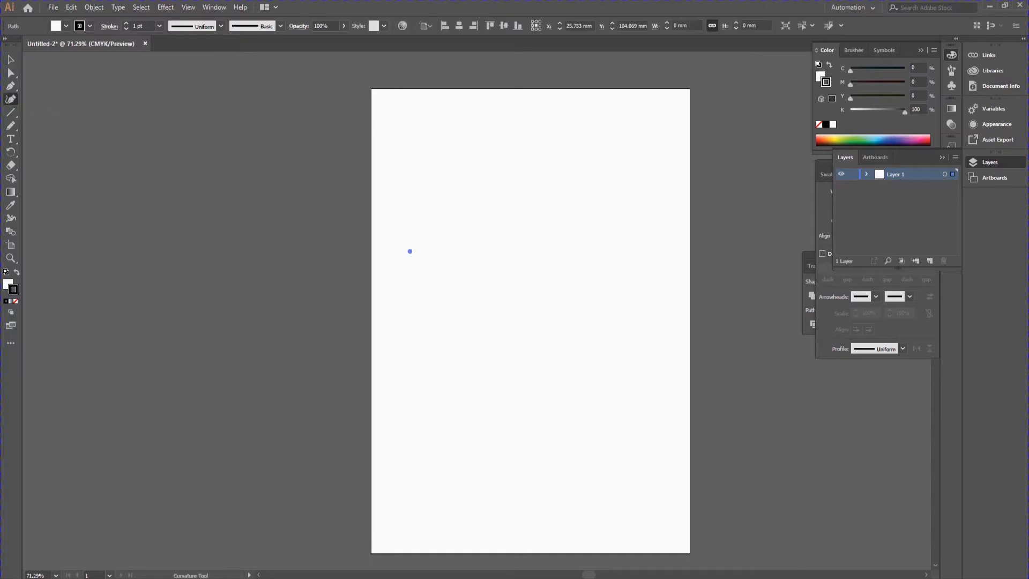
{"action": "left_click", "coordinate": [469, 251]}
{"action": "key", "text": "Escape"}
{"action": "key", "text": "Delete"}
{"action": "key", "text": "v"}
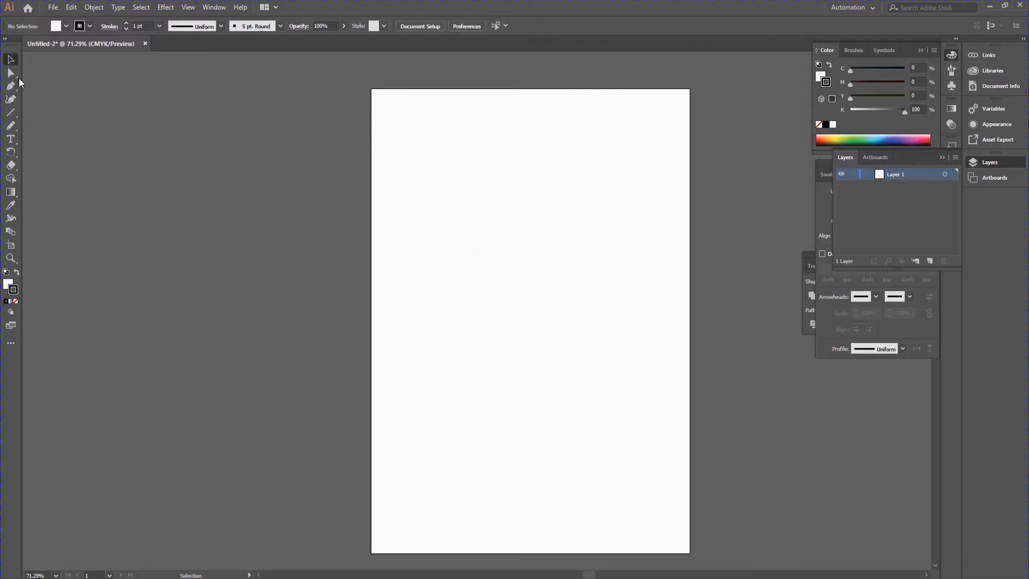
Switch the active shape tool from Line Segment to Rectangle.
{"action": "left_click", "coordinate": [16, 114]}
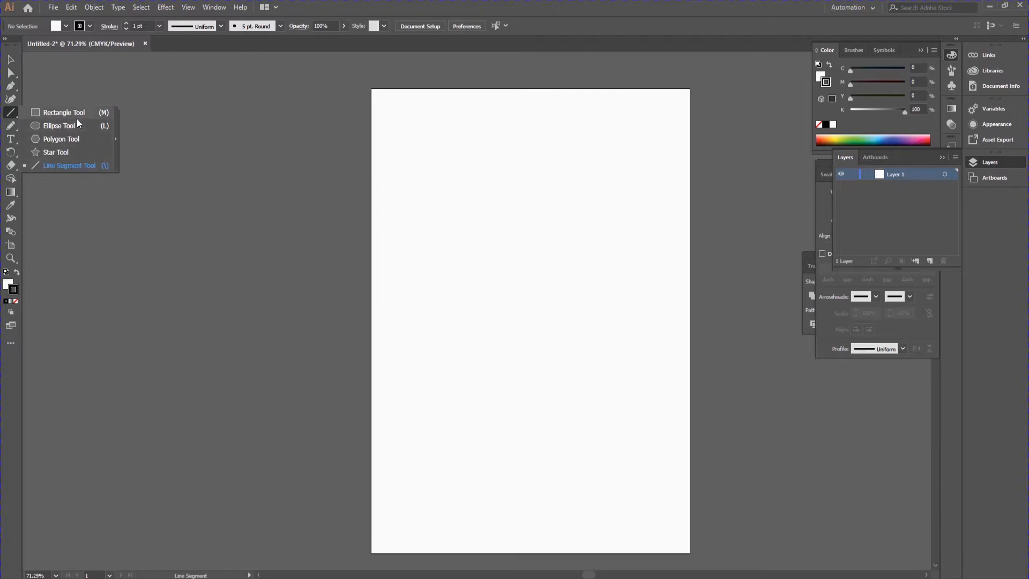
{"action": "left_click", "coordinate": [76, 118]}
{"action": "left_click", "coordinate": [14, 117]}
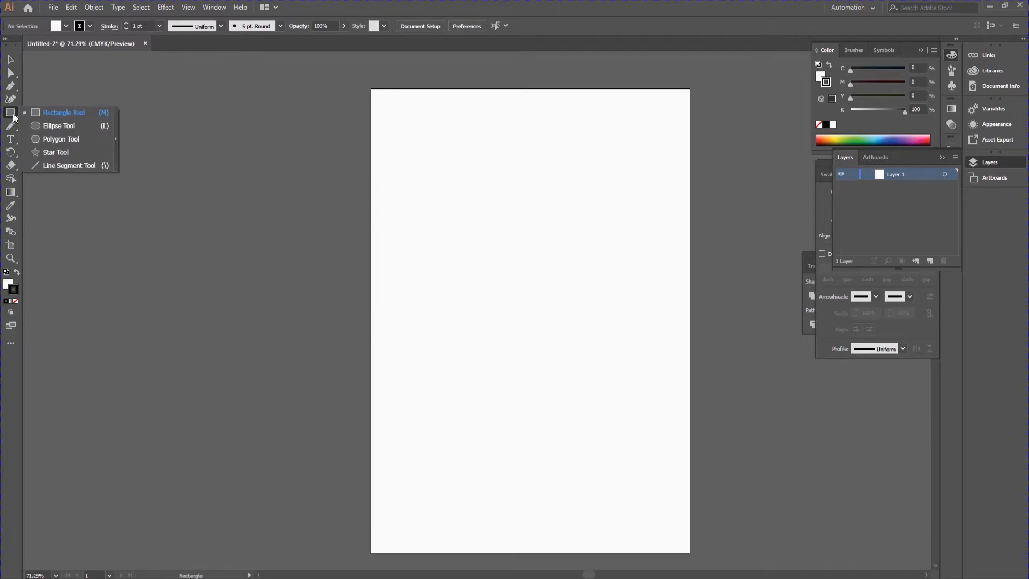
{"action": "left_click", "coordinate": [64, 112]}
{"action": "left_click", "coordinate": [520, 193]}
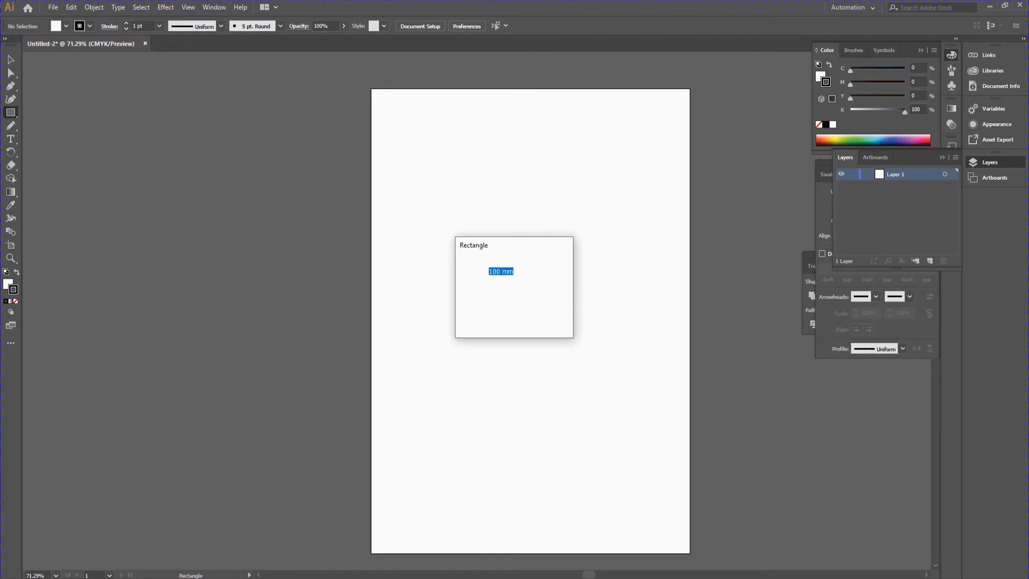
{"action": "key", "text": "Escape"}
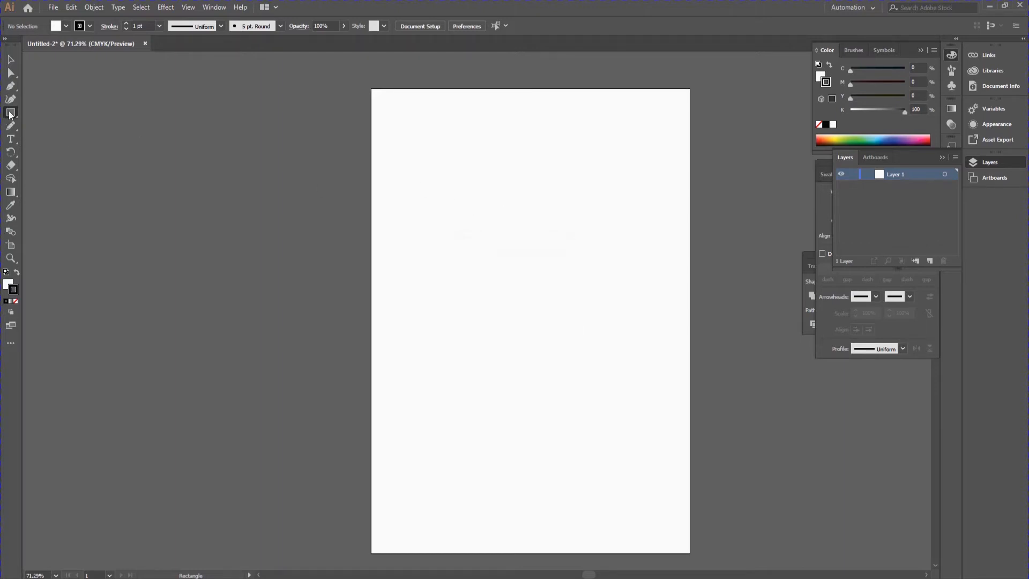
{"action": "left_click", "coordinate": [11, 114]}
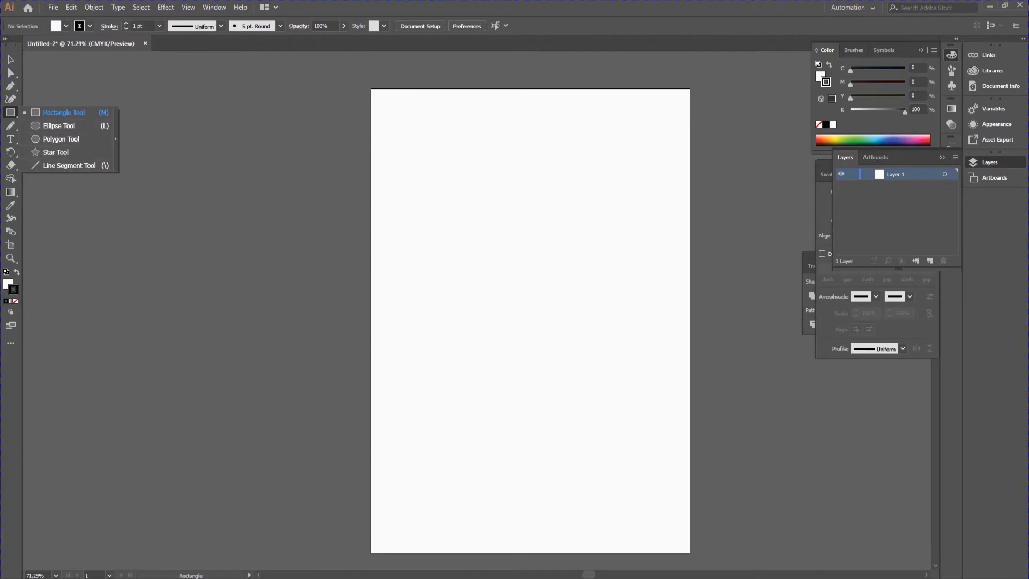
{"action": "key", "text": "Escape"}
{"action": "left_click", "coordinate": [562, 304]}
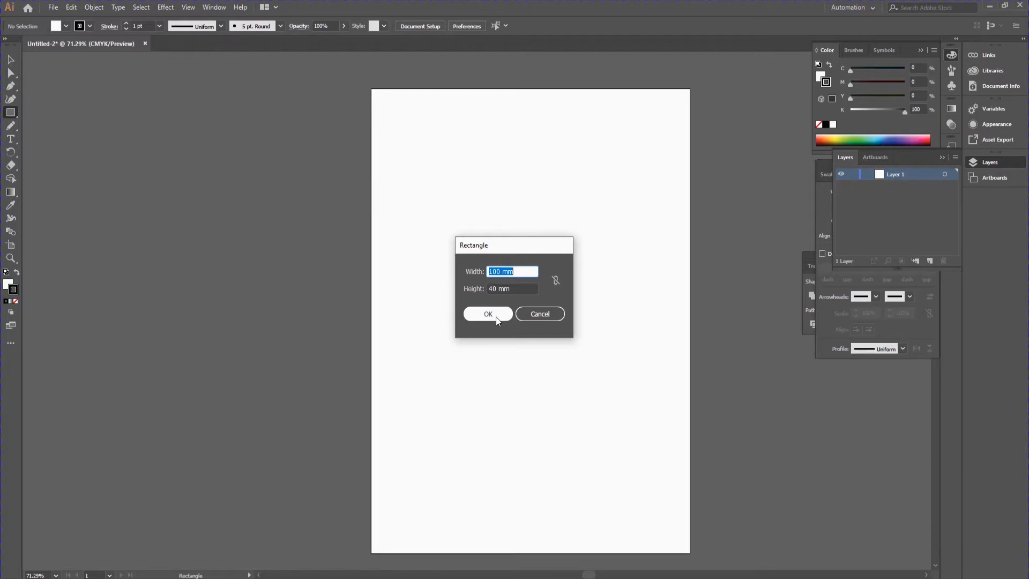
{"action": "key", "text": "Escape"}
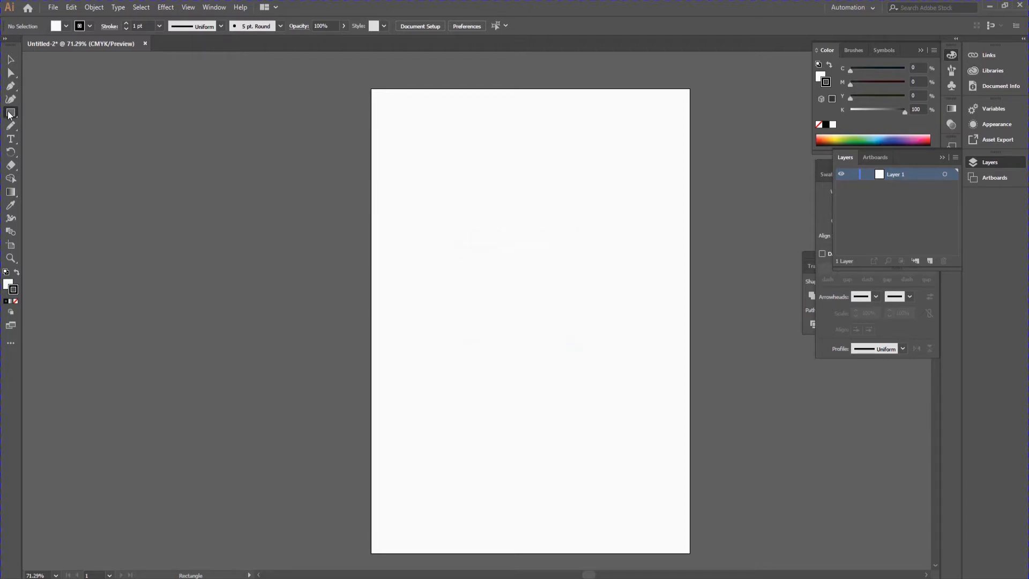
{"action": "left_click", "coordinate": [10, 112]}
{"action": "left_click", "coordinate": [10, 112]}
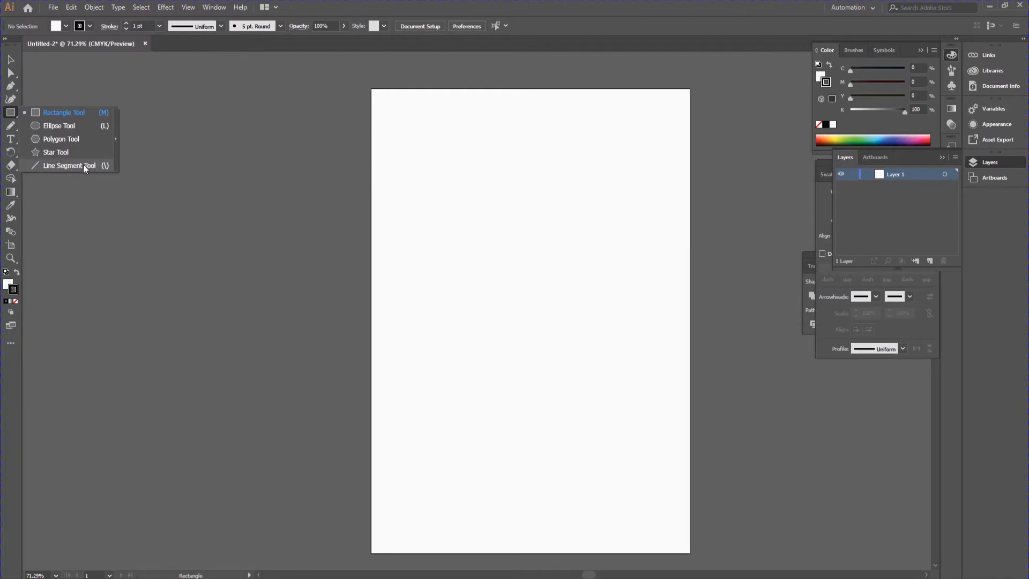
{"action": "left_click", "coordinate": [87, 111]}
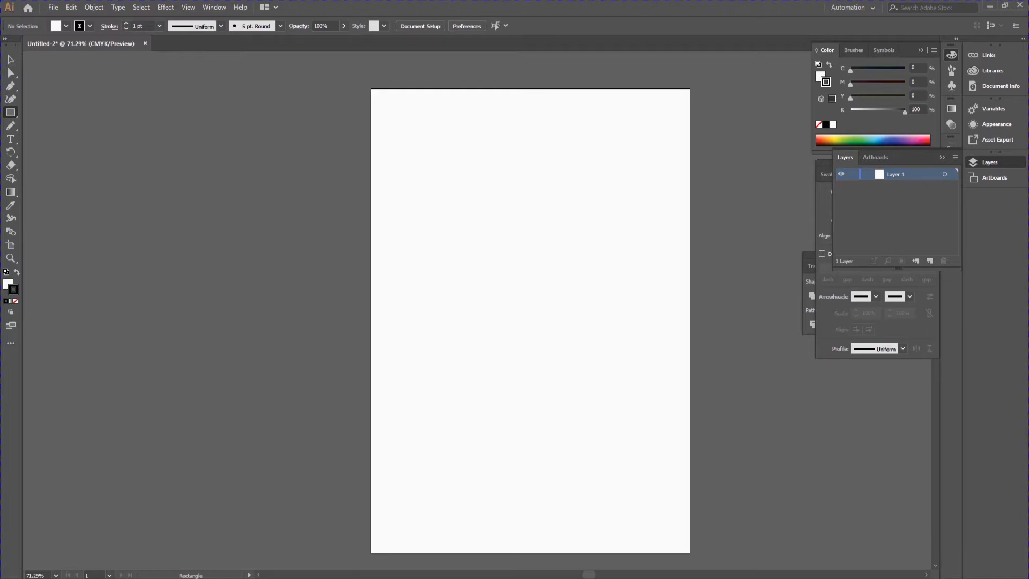
{"action": "scroll", "coordinate": [520, 320], "scroll_direction": "right", "scroll_amount": 1}
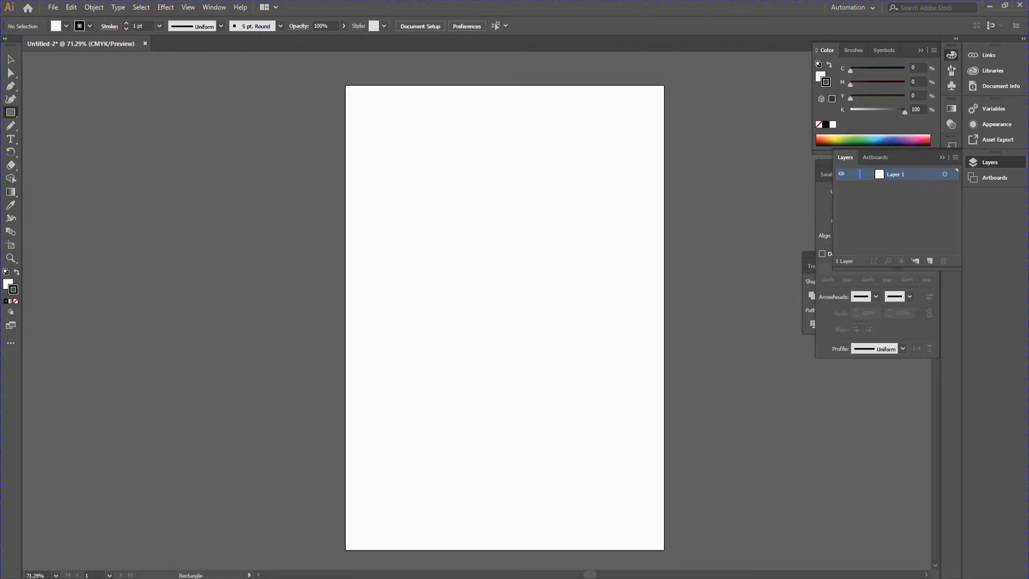
{"action": "left_click", "coordinate": [504, 289]}
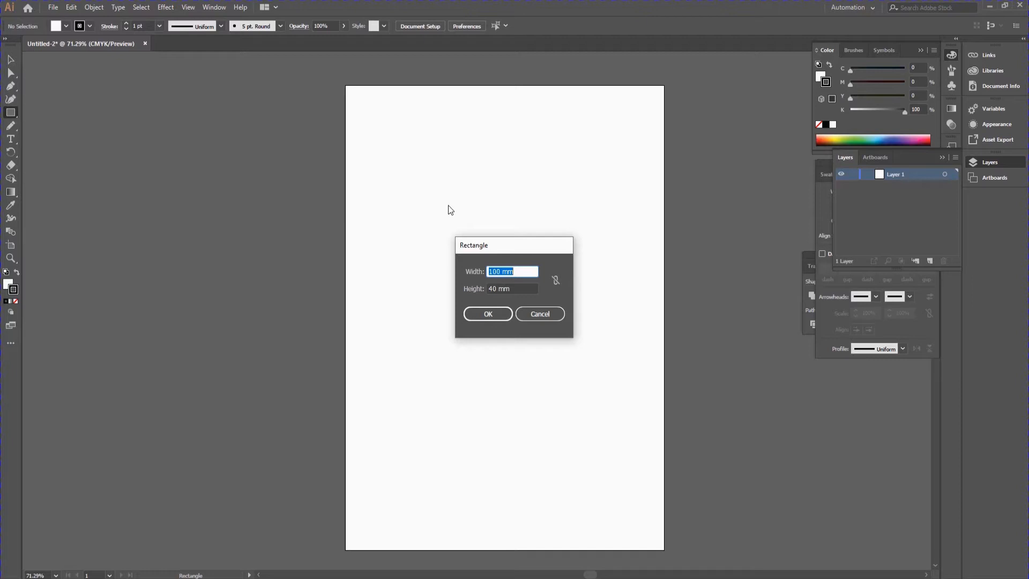
{"action": "key", "text": "Escape"}
Show the rulers and set the document's ruler units to centimeters.
{"action": "key", "text": "ctrl+r"}
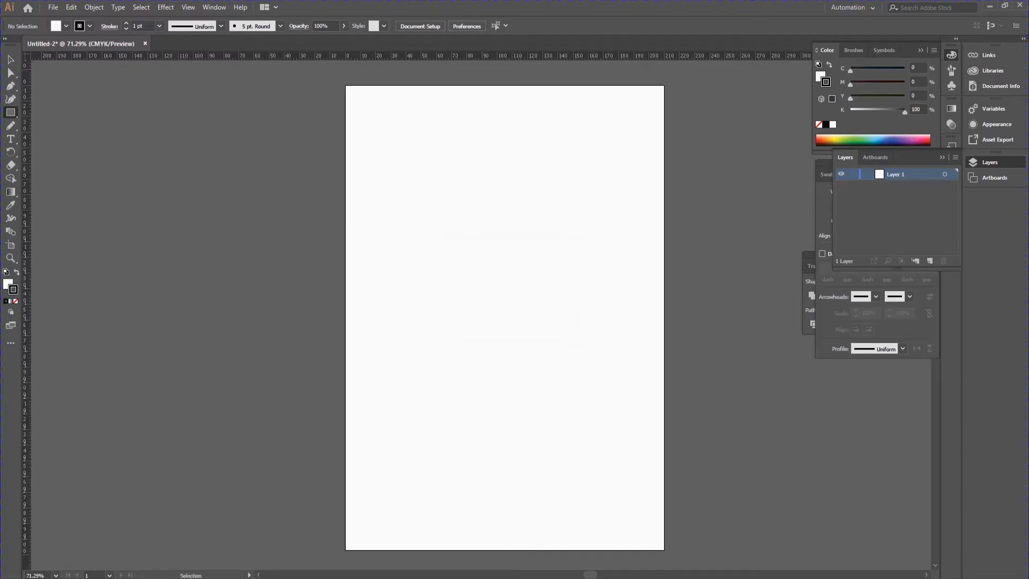
{"action": "right_click", "coordinate": [457, 56]}
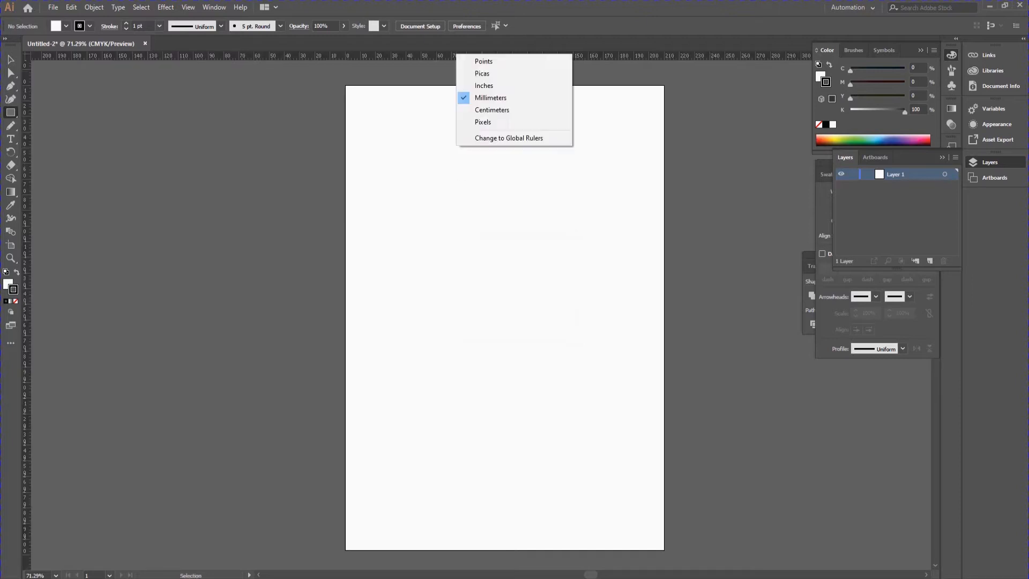
{"action": "left_click", "coordinate": [504, 111]}
{"action": "right_click", "coordinate": [491, 56]}
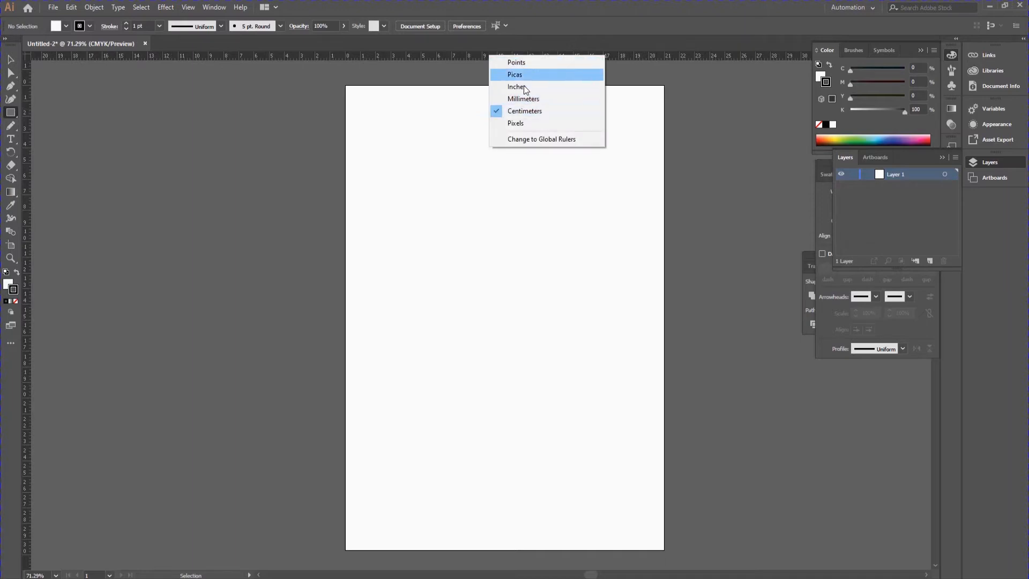
{"action": "left_click", "coordinate": [527, 113]}
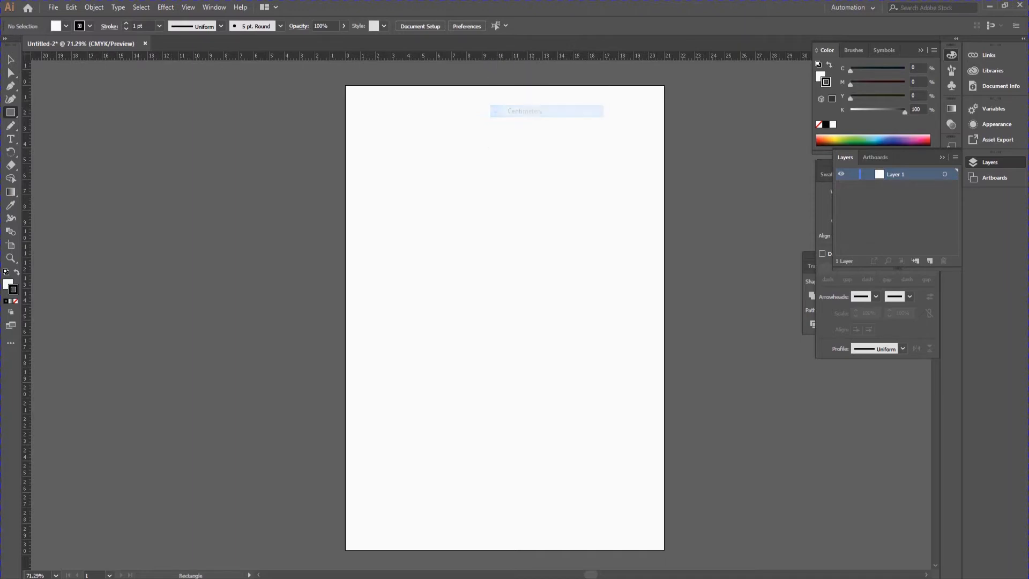
Create a rectangle 9 cm wide and 5.5 cm high and place it in the upper middle of the artboard.
{"action": "left_click", "coordinate": [487, 148]}
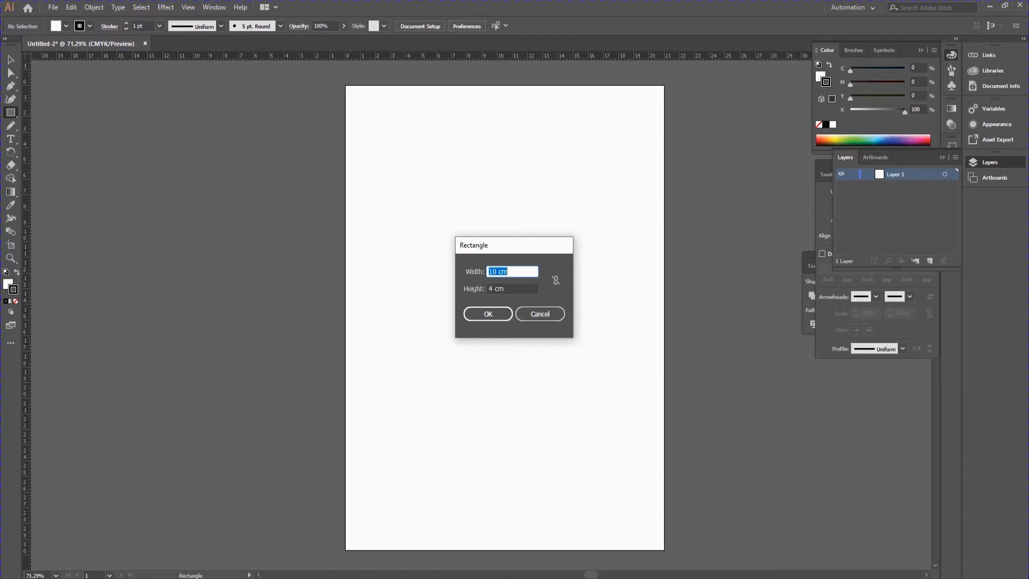
{"action": "type", "text": "9"}
{"action": "key", "text": "Tab"}
{"action": "type", "text": "5.5"}
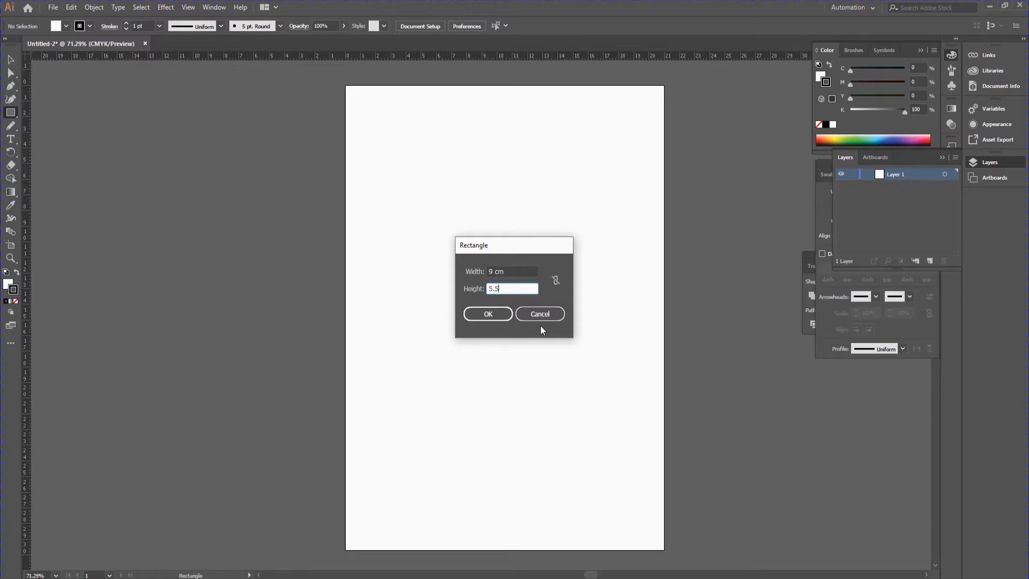
{"action": "key", "text": "Return"}
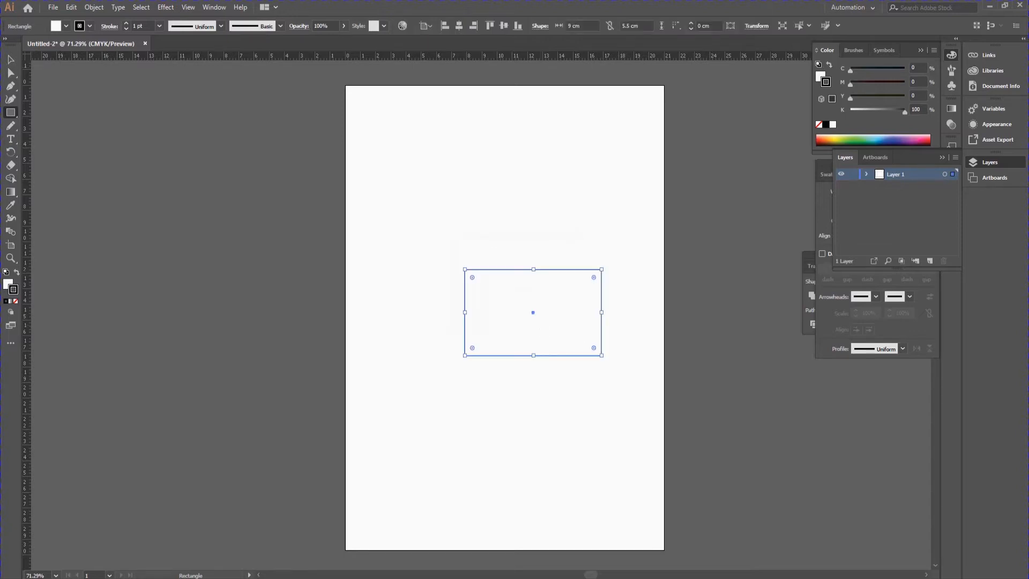
{"action": "key", "text": "v"}
{"action": "left_click_drag", "start_coordinate": [532, 312], "coordinate": [500, 215]}
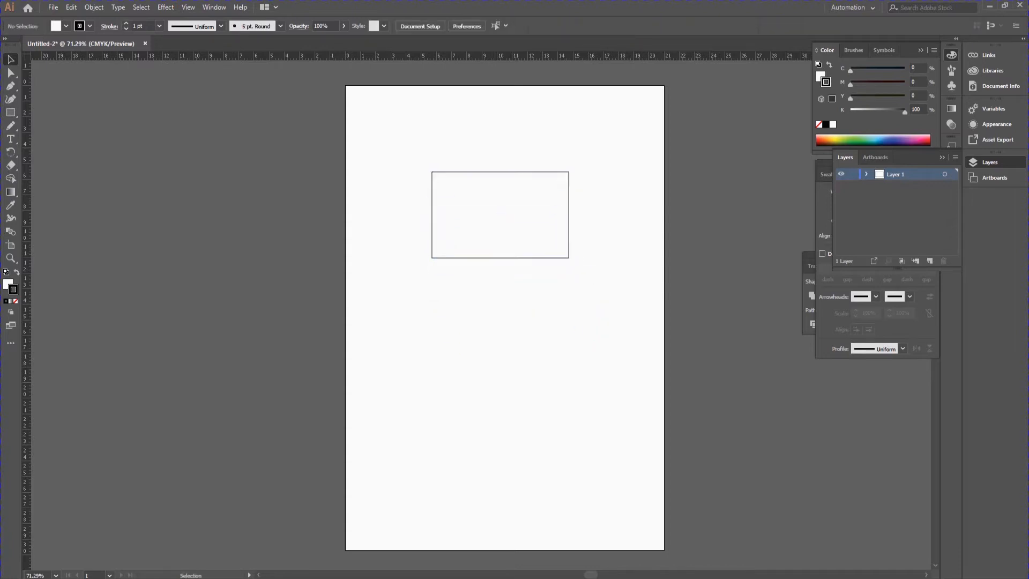
Create a 5 by 5 cm square and place it centrally below the 9 cm wide rectangle.
{"action": "key", "text": "m"}
{"action": "left_click", "coordinate": [574, 289]}
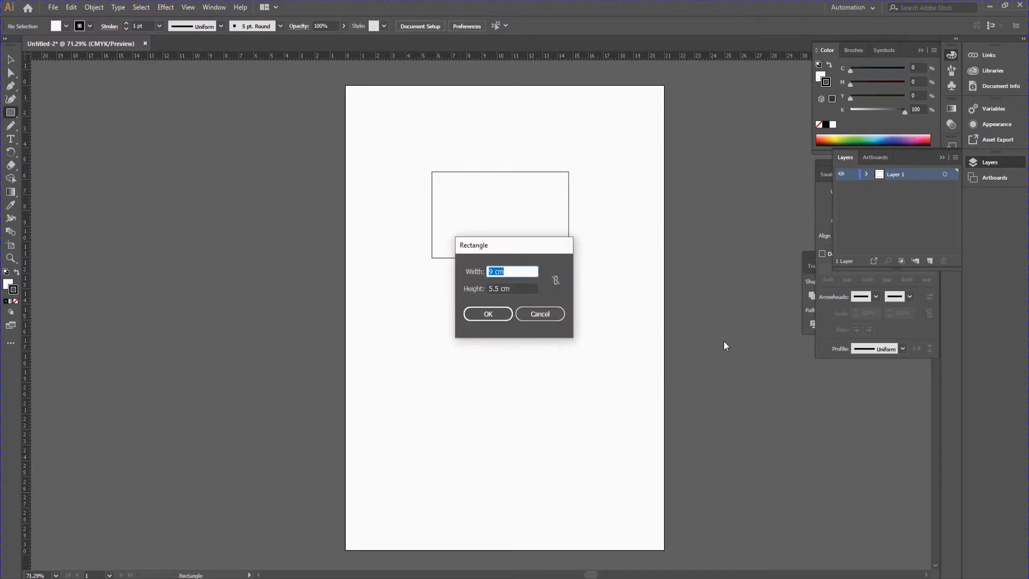
{"action": "type", "text": "5"}
{"action": "key", "text": "Tab"}
{"action": "type", "text": "5"}
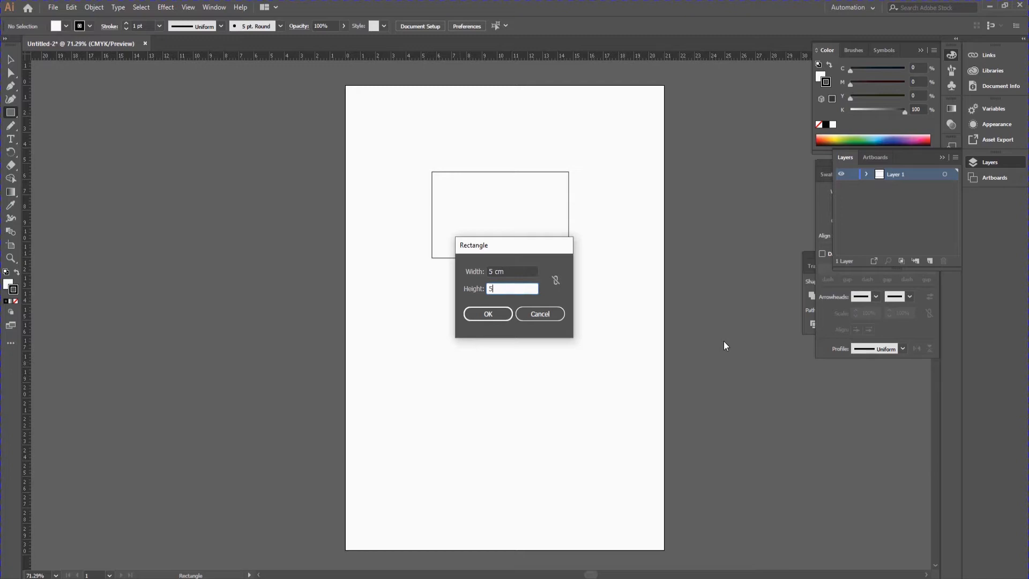
{"action": "key", "text": "Return"}
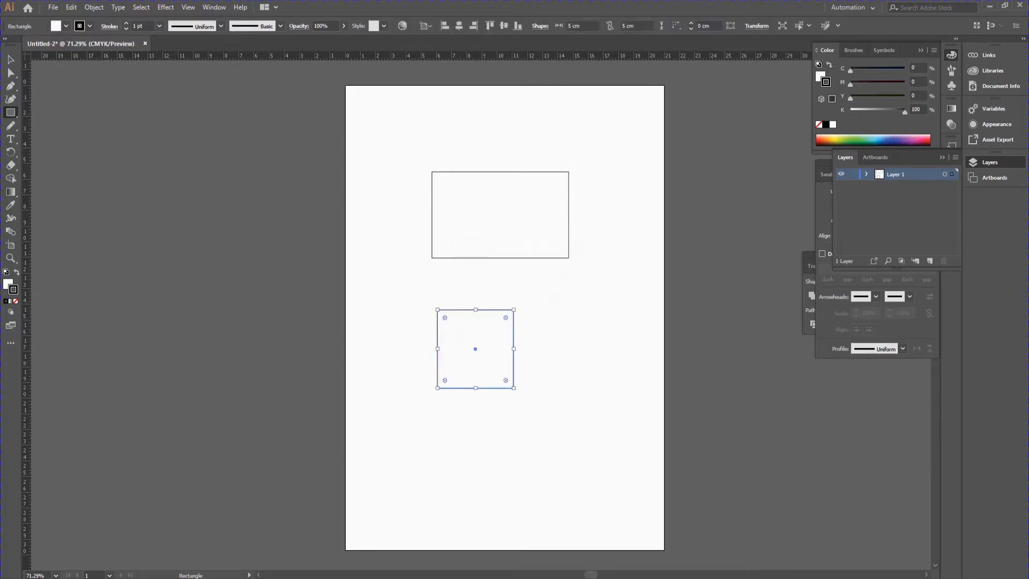
{"action": "key", "text": "v"}
{"action": "left_click_drag", "start_coordinate": [475, 349], "coordinate": [499, 320]}
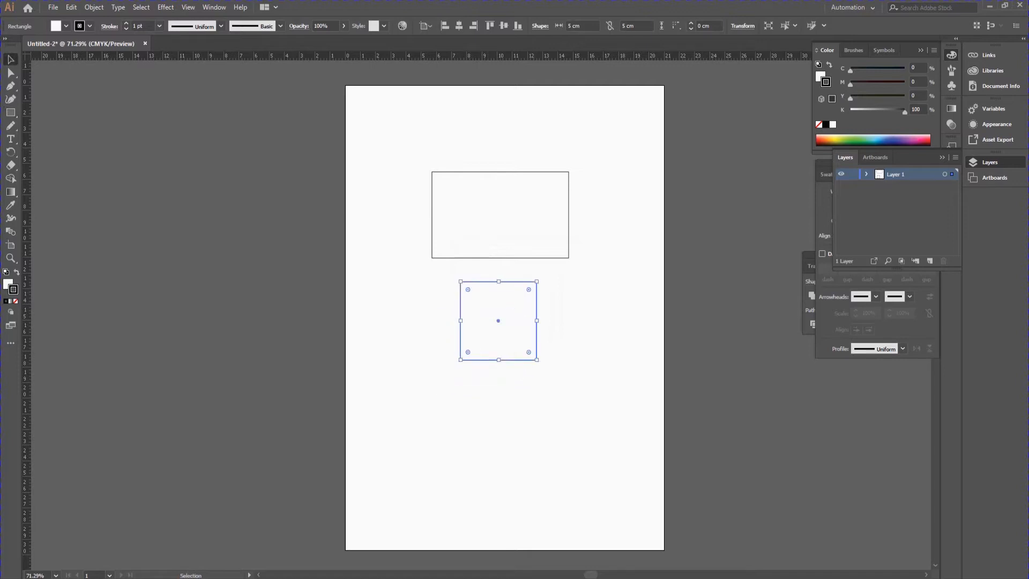
{"action": "left_click", "coordinate": [358, 140]}
{"action": "key", "text": "ctrl+space"}
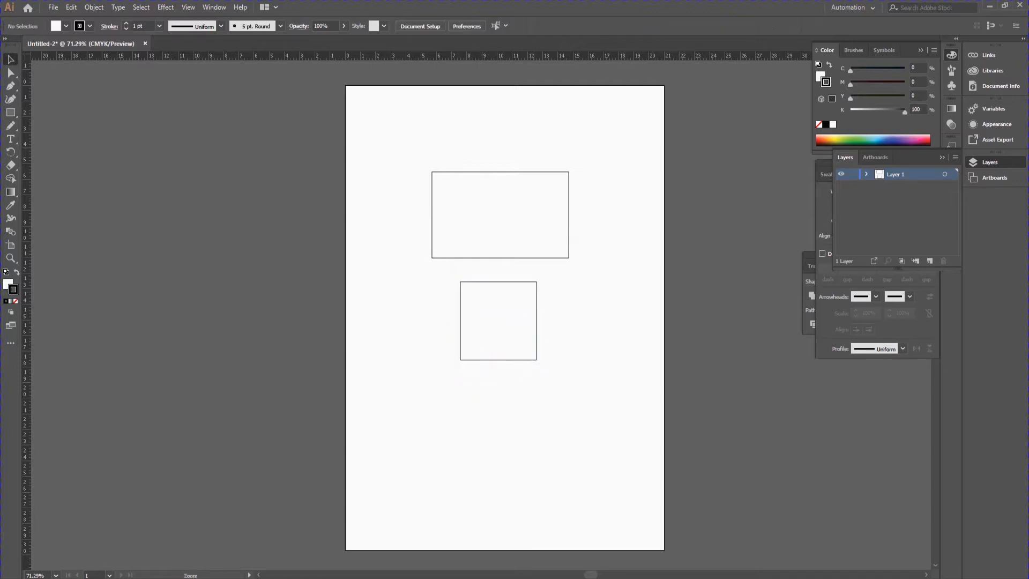
{"action": "left_click_drag", "start_coordinate": [357, 140], "coordinate": [651, 416]}
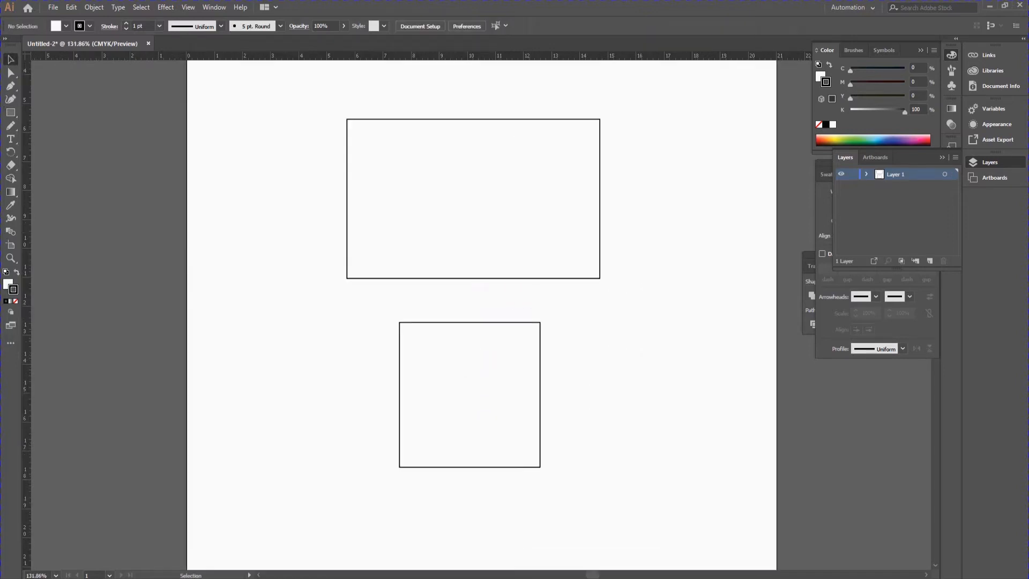
{"action": "left_click_drag", "start_coordinate": [440, 316], "coordinate": [554, 381]}
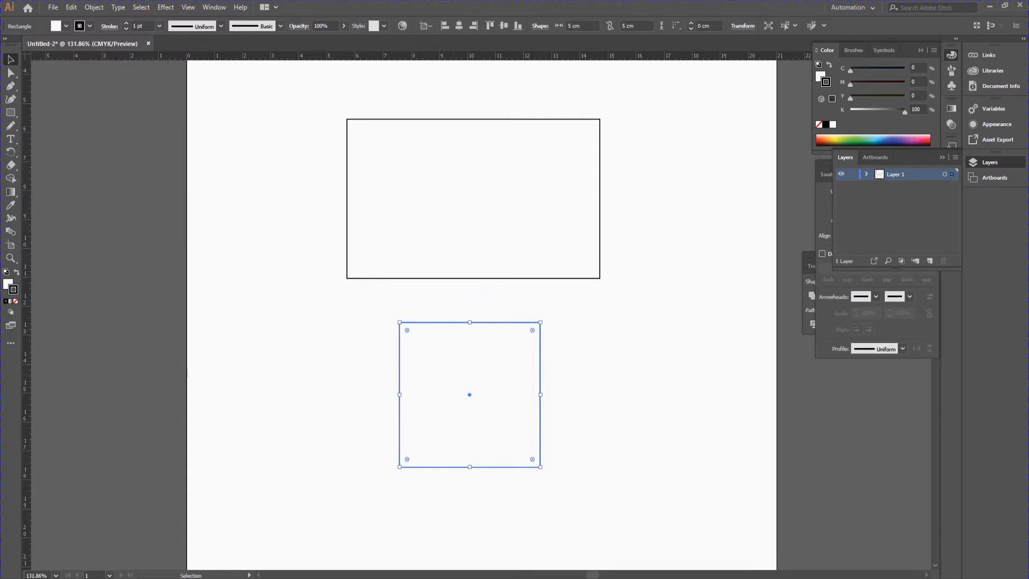
{"action": "key", "text": "ctrl+minus"}
{"action": "key", "text": "ctrl+minus"}
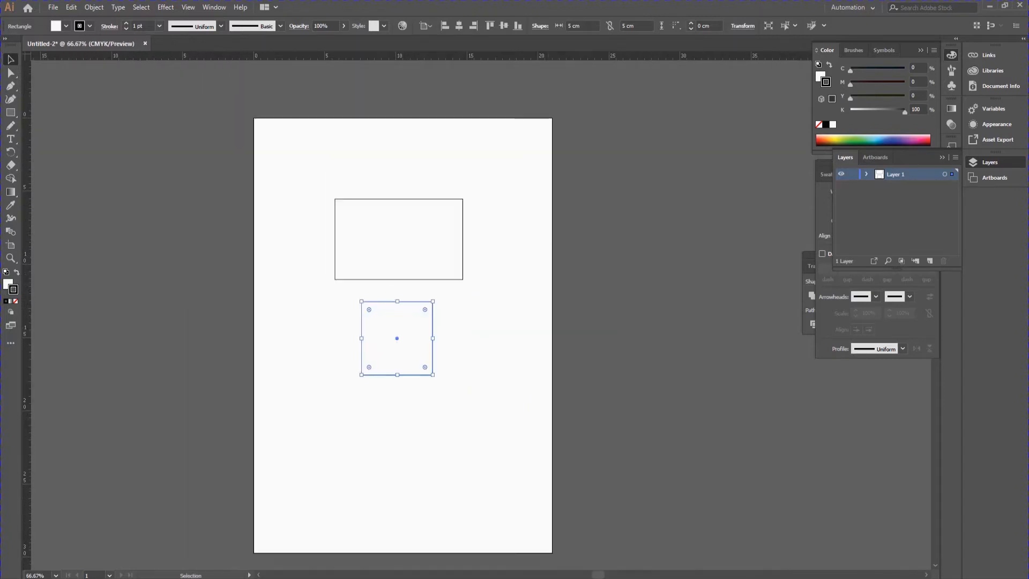
{"action": "key", "text": "ctrl+shift+a"}
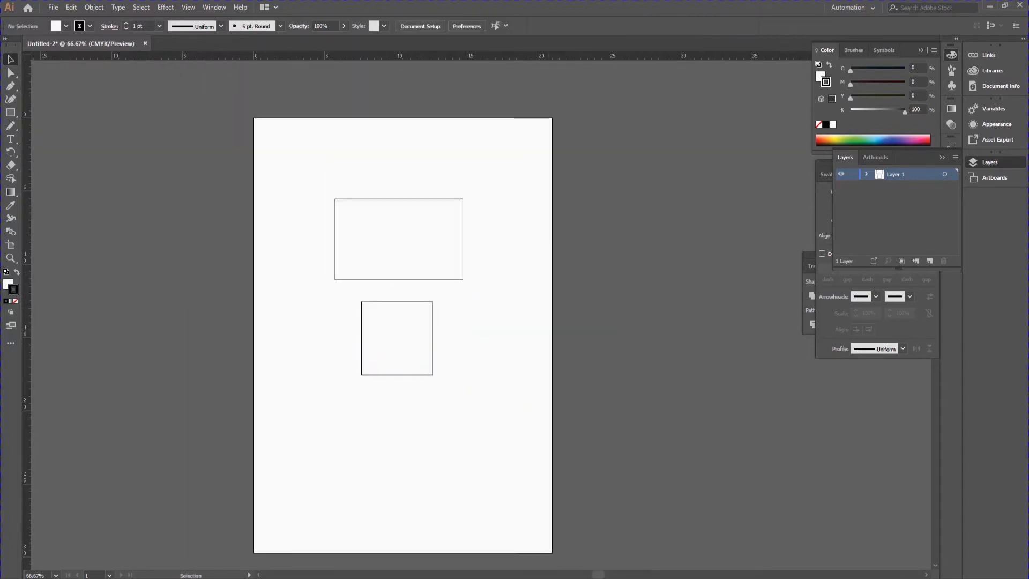
{"action": "left_click_drag", "start_coordinate": [540, 146], "coordinate": [232, 445]}
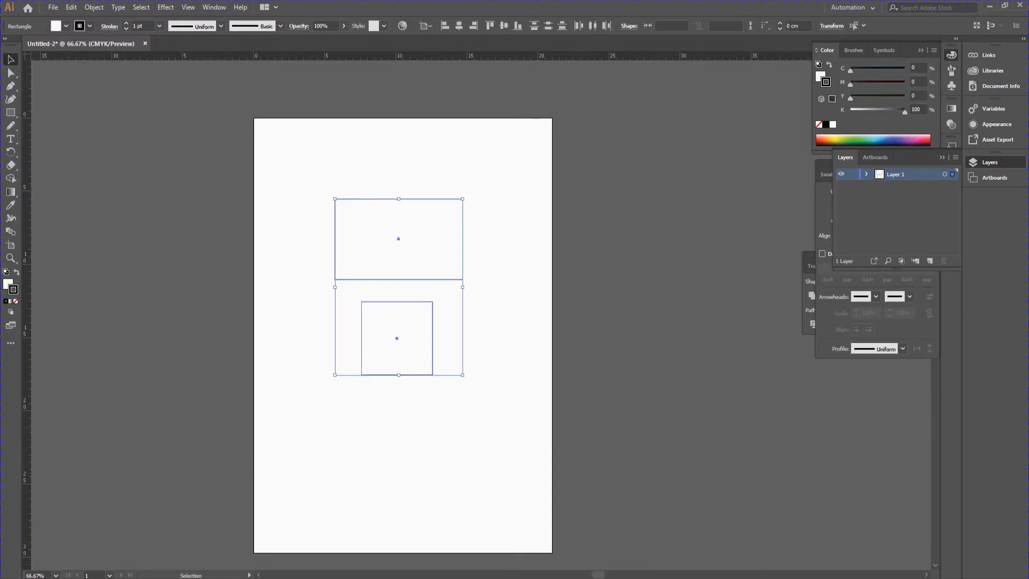
{"action": "key", "text": "ctrl+shift+a"}
Delete the square below the rectangle.
{"action": "left_click_drag", "start_coordinate": [280, 146], "coordinate": [551, 395]}
{"action": "left_click_drag", "start_coordinate": [533, 359], "coordinate": [284, 540]}
{"action": "key", "text": "Delete"}
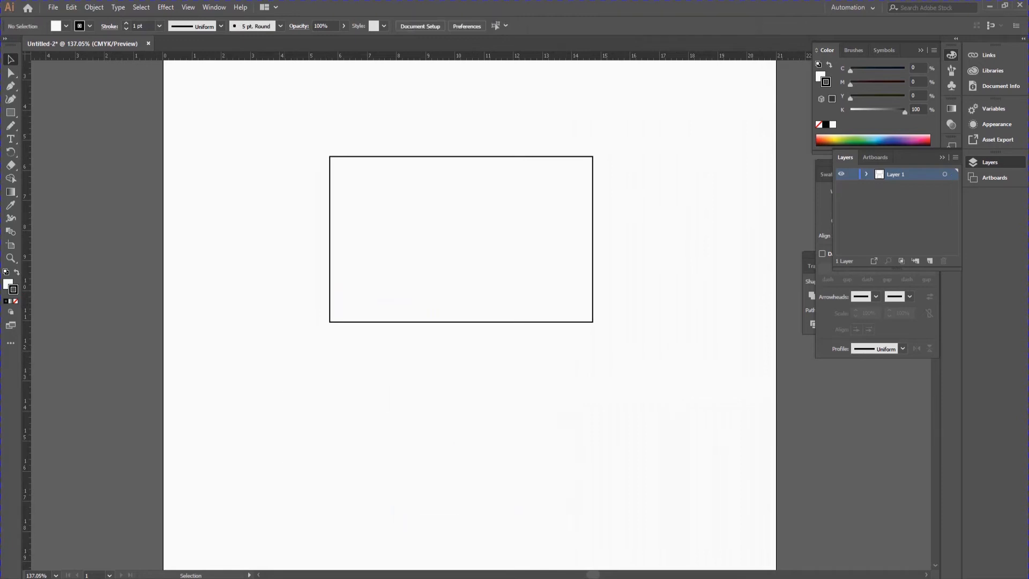
Select the remaining rectangle on the artboard.
{"action": "left_click_drag", "start_coordinate": [245, 104], "coordinate": [913, 489]}
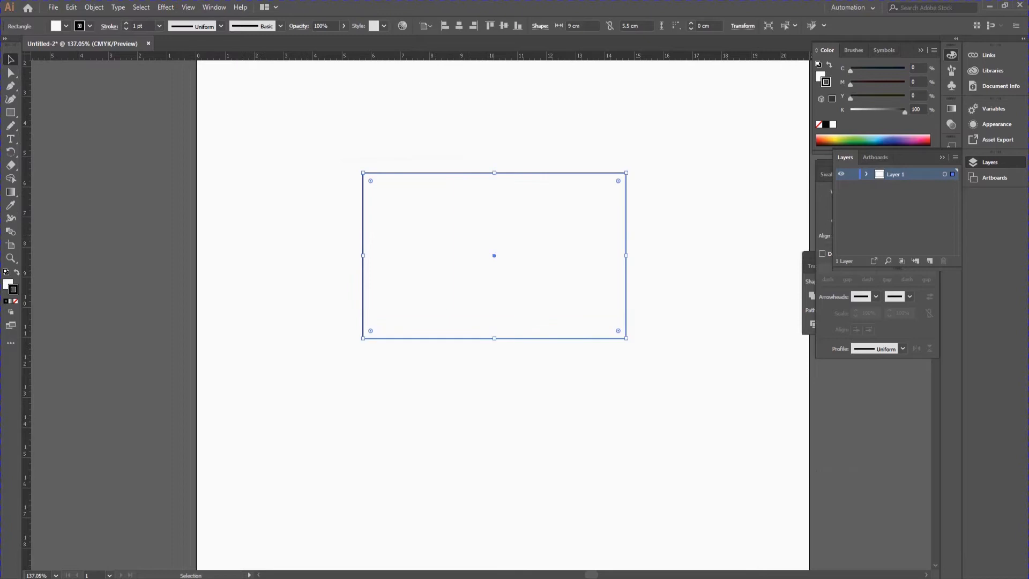
{"action": "key", "text": "ctrl+shift+a"}
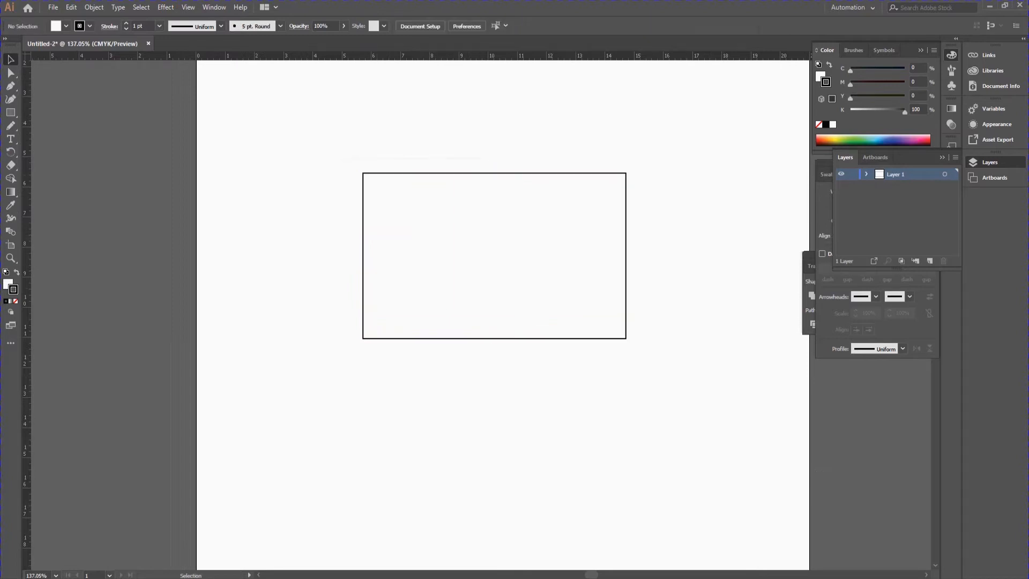
{"action": "key", "text": "ctrl+a"}
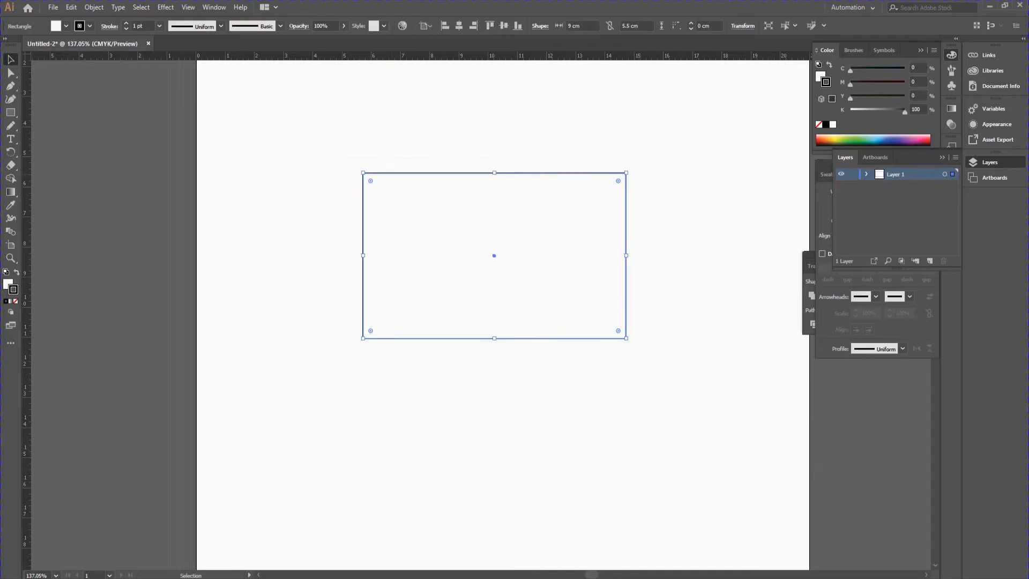
Round all four corners of the rectangle together to a radius of about 0.67 cm and clear the selection.
{"action": "key", "text": "ctrl+shift+a"}
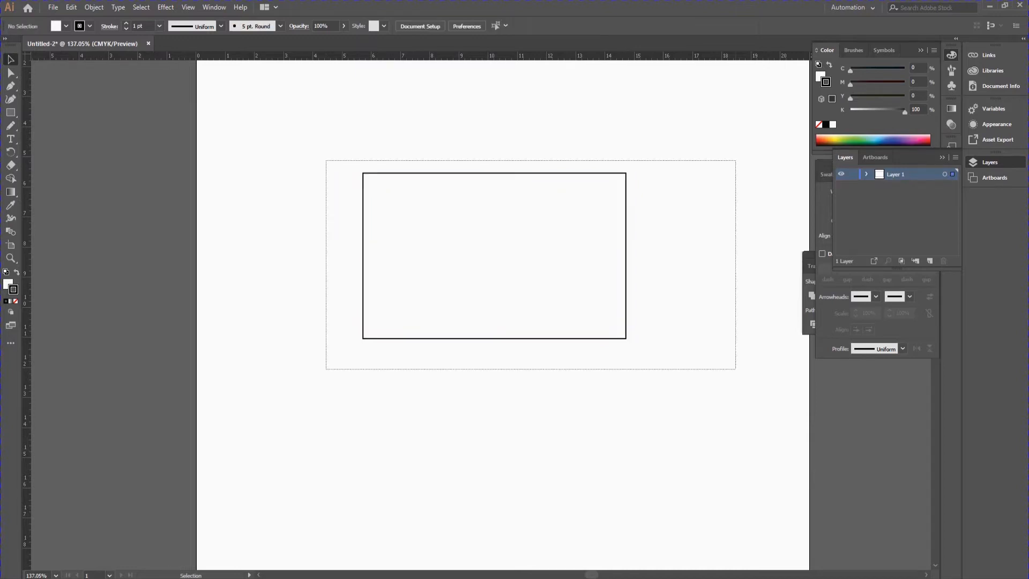
{"action": "left_click_drag", "start_coordinate": [326, 160], "coordinate": [735, 369]}
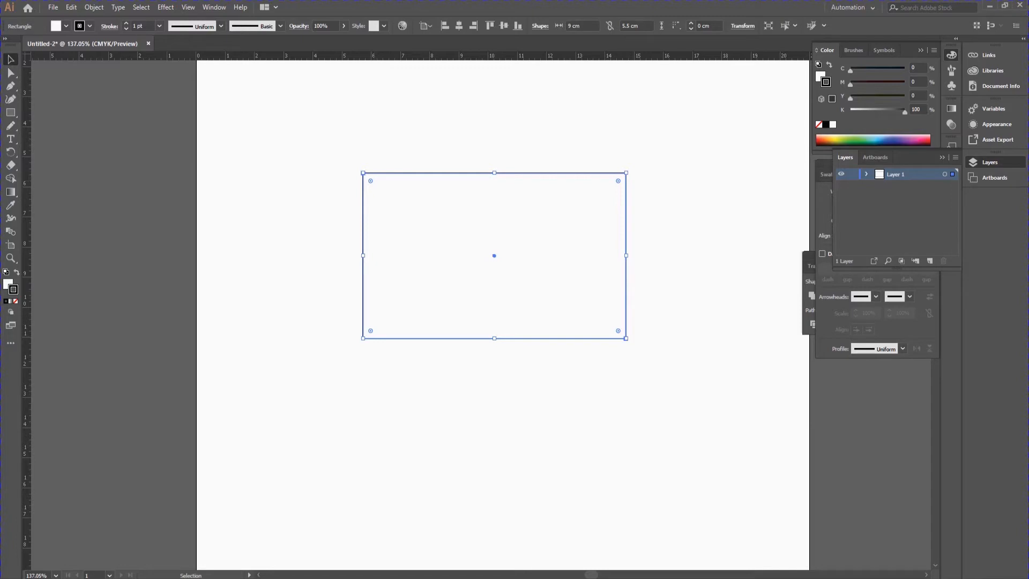
{"action": "left_click_drag", "start_coordinate": [370, 181], "coordinate": [399, 211]}
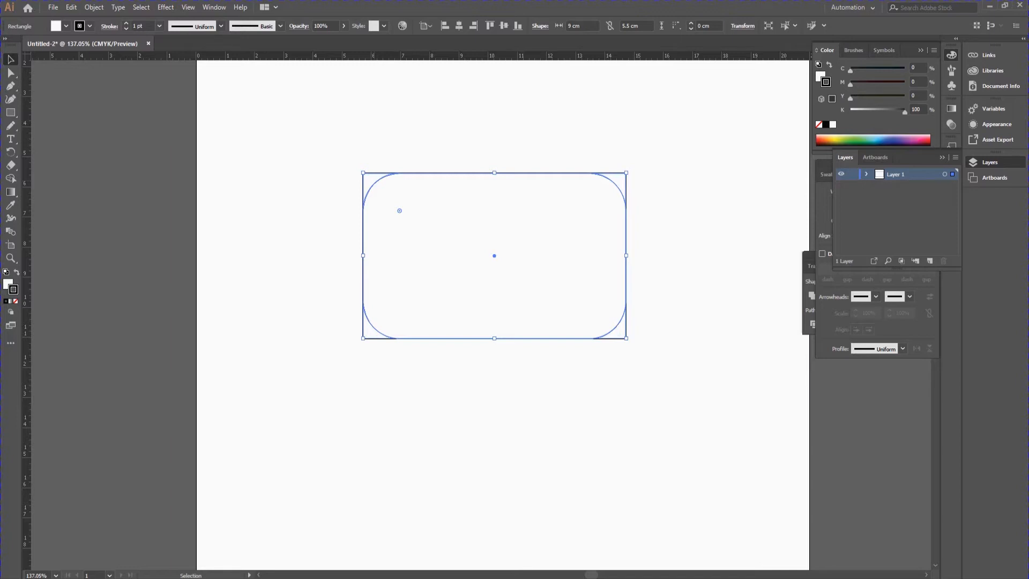
{"action": "left_click_drag", "start_coordinate": [399, 211], "coordinate": [371, 180]}
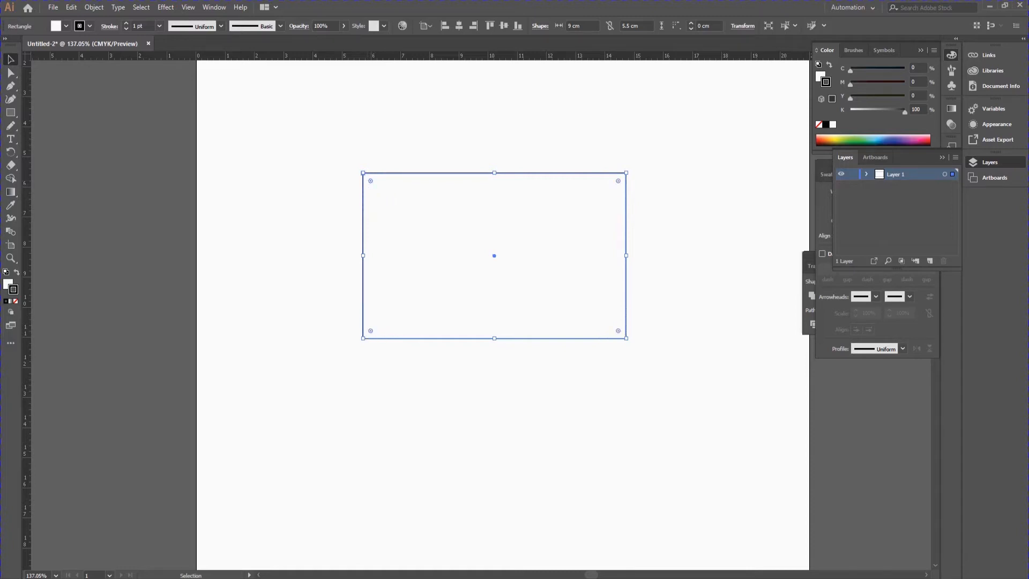
{"action": "left_click_drag", "start_coordinate": [371, 180], "coordinate": [383, 193]}
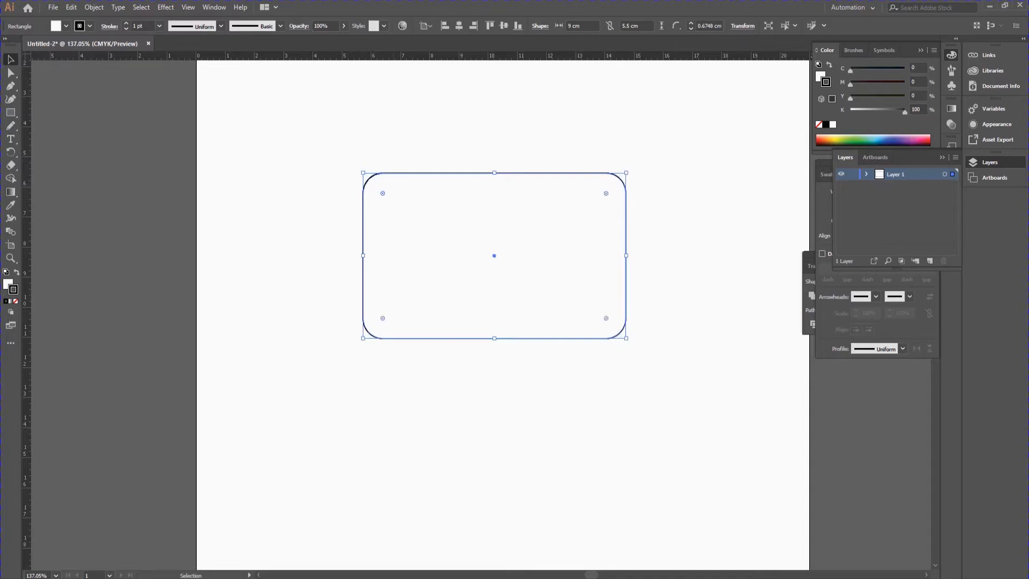
{"action": "key", "text": "ctrl+shift+a"}
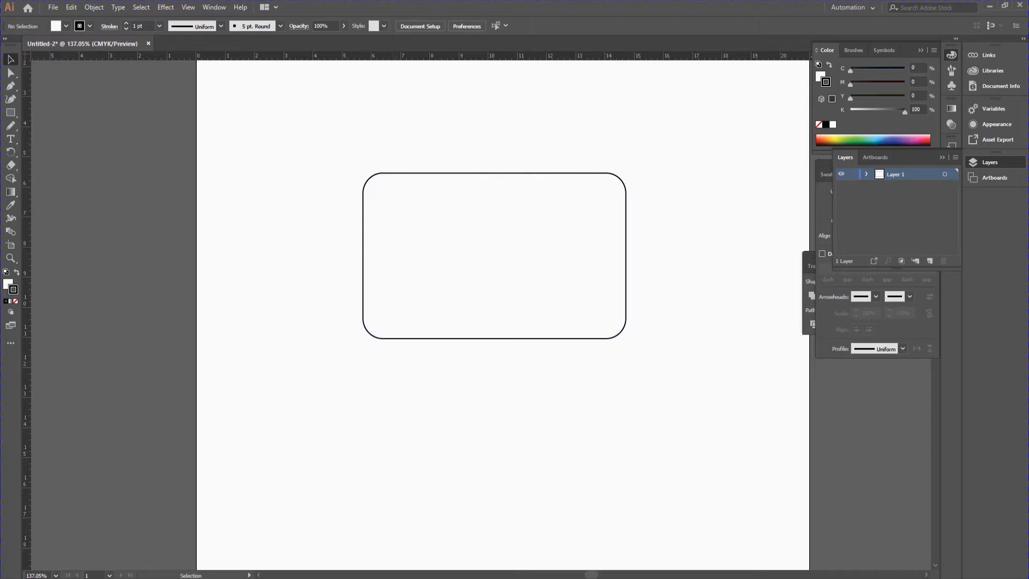
Undo the rounding of all four corners and deselect the rectangle.
{"action": "key", "text": "a"}
{"action": "key", "text": "ctrl+z"}
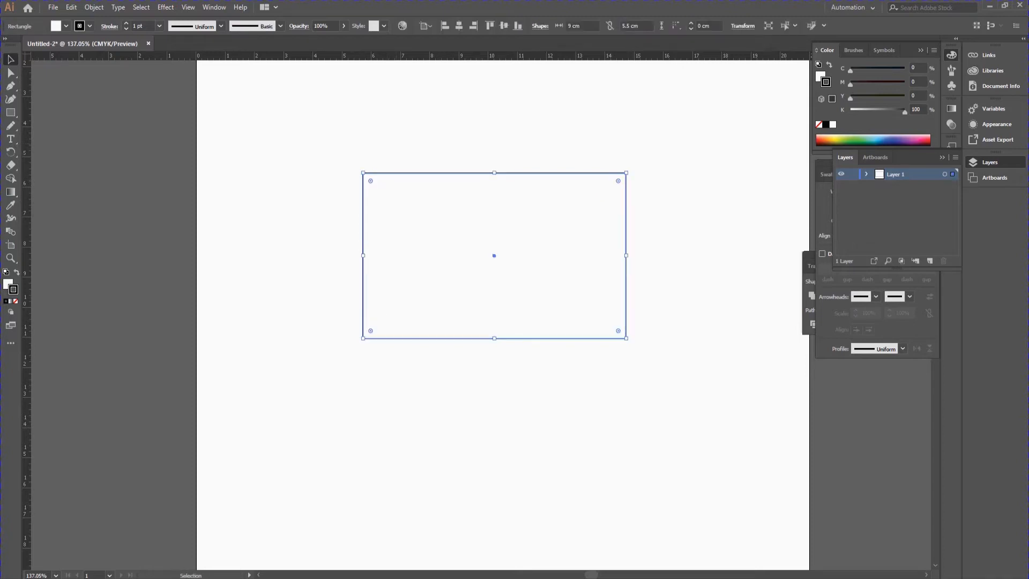
{"action": "key", "text": "ctrl+shift+a"}
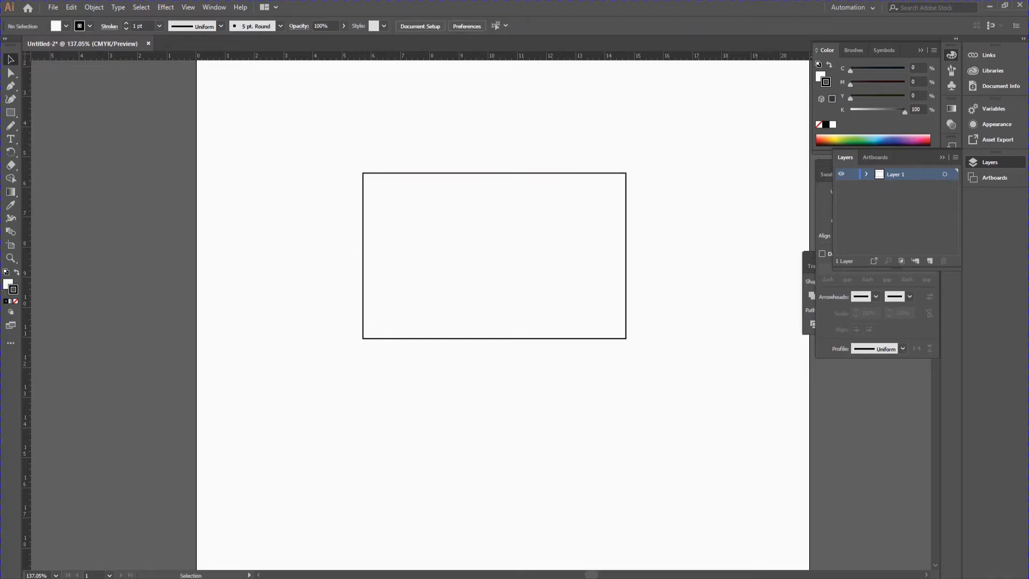
{"action": "left_click_drag", "start_coordinate": [325, 158], "coordinate": [767, 416]}
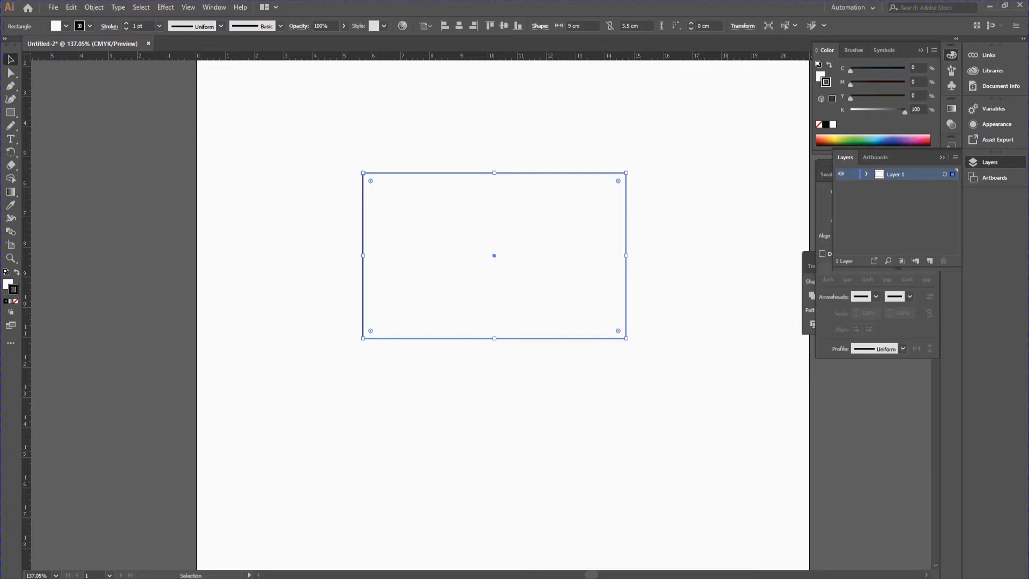
{"action": "key", "text": "a"}
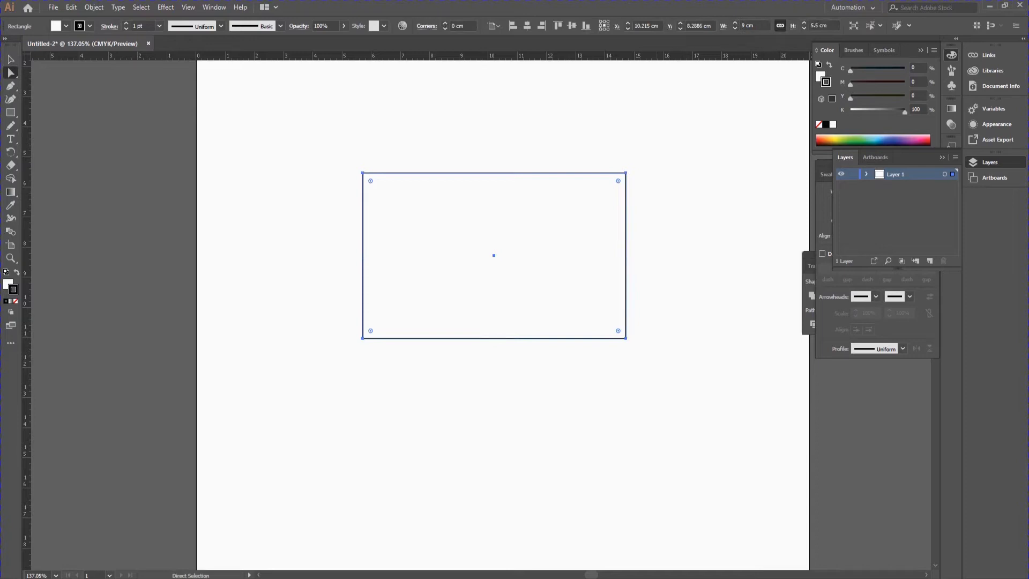
{"action": "key", "text": "v"}
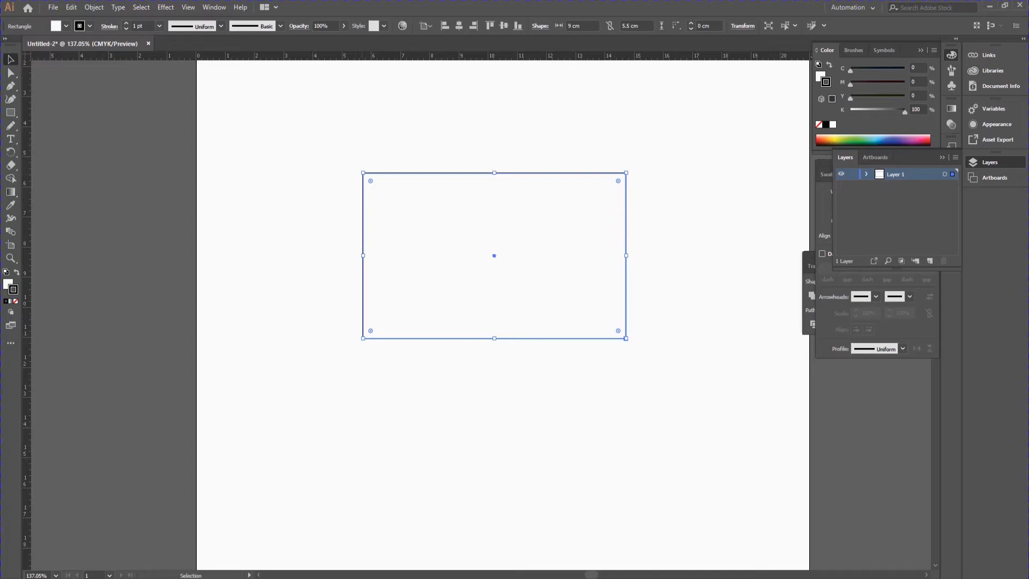
{"action": "left_click_drag", "start_coordinate": [365, 155], "coordinate": [638, 372]}
{"action": "key", "text": "ctrl+shift+a"}
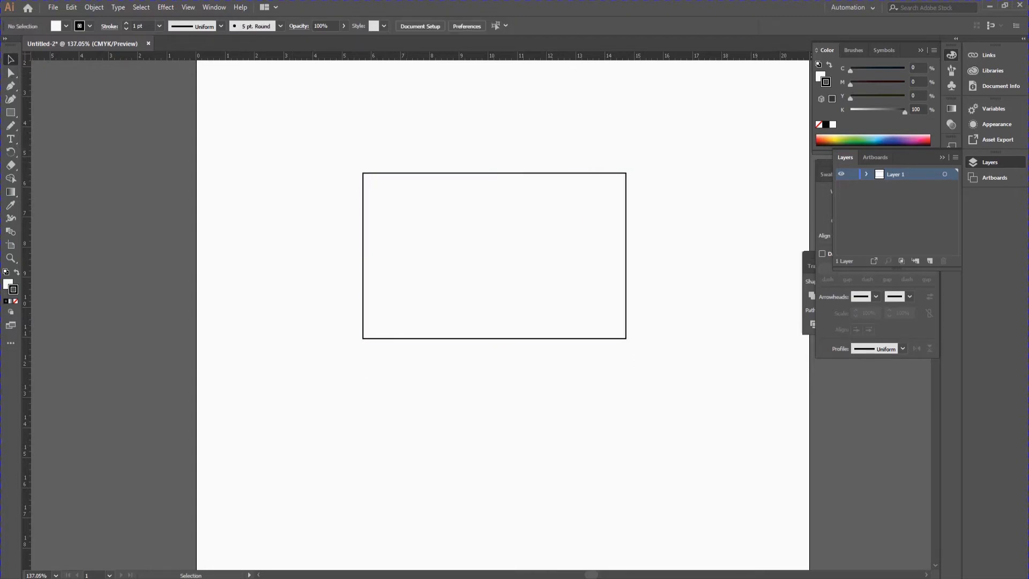
Select only the upper-left and lower-right anchor points of the rectangle and round both corners to 5.5 cm.
{"action": "key", "text": "a"}
{"action": "left_click", "coordinate": [363, 173]}
{"action": "left_click", "coordinate": [625, 338], "text": "shift"}
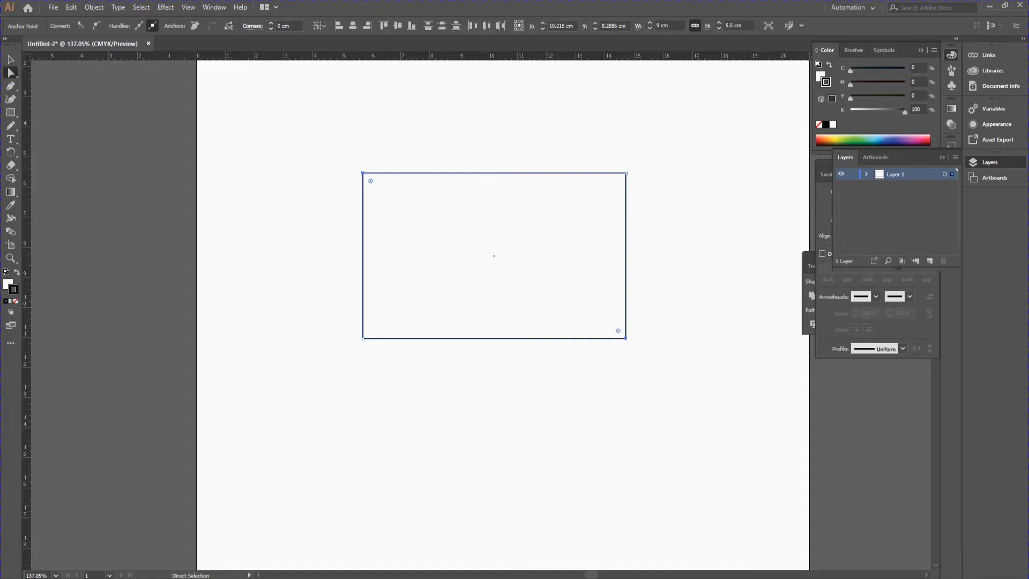
{"action": "left_click_drag", "start_coordinate": [618, 330], "coordinate": [465, 173]}
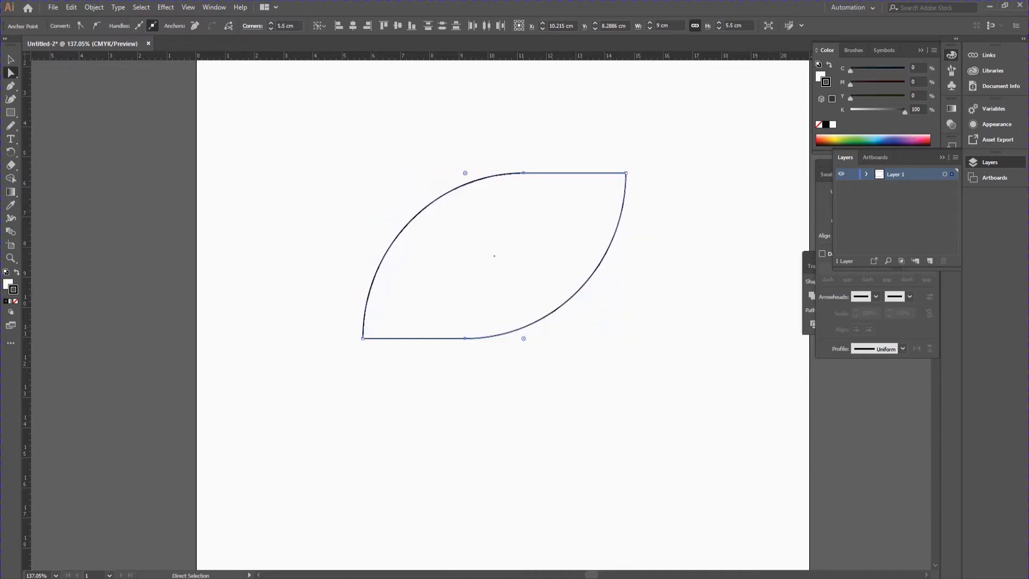
Undo the rounding of the two opposite corners and clear the selection.
{"action": "key", "text": "ctrl+z"}
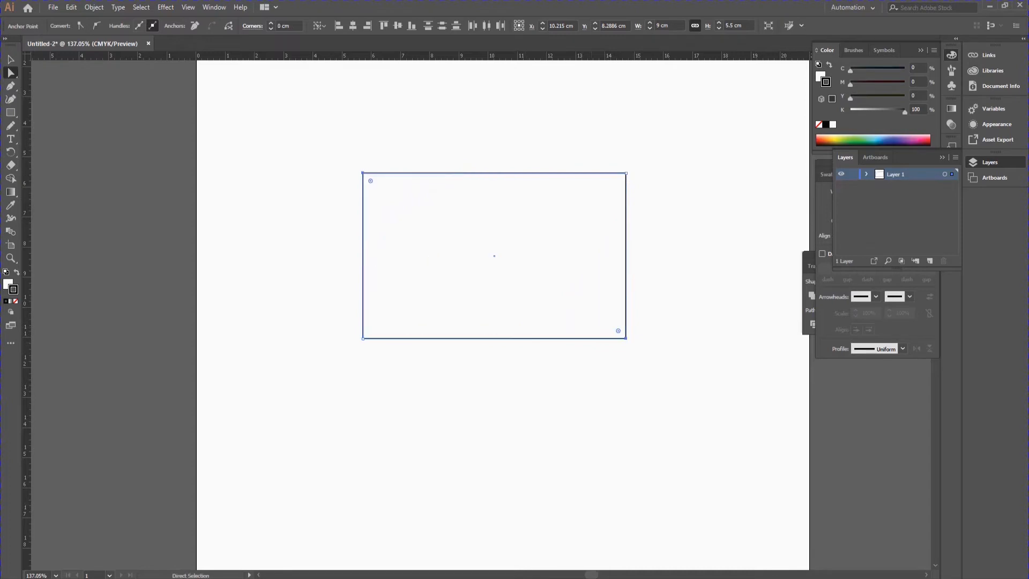
{"action": "key", "text": "v"}
{"action": "key", "text": "ctrl+shift+a"}
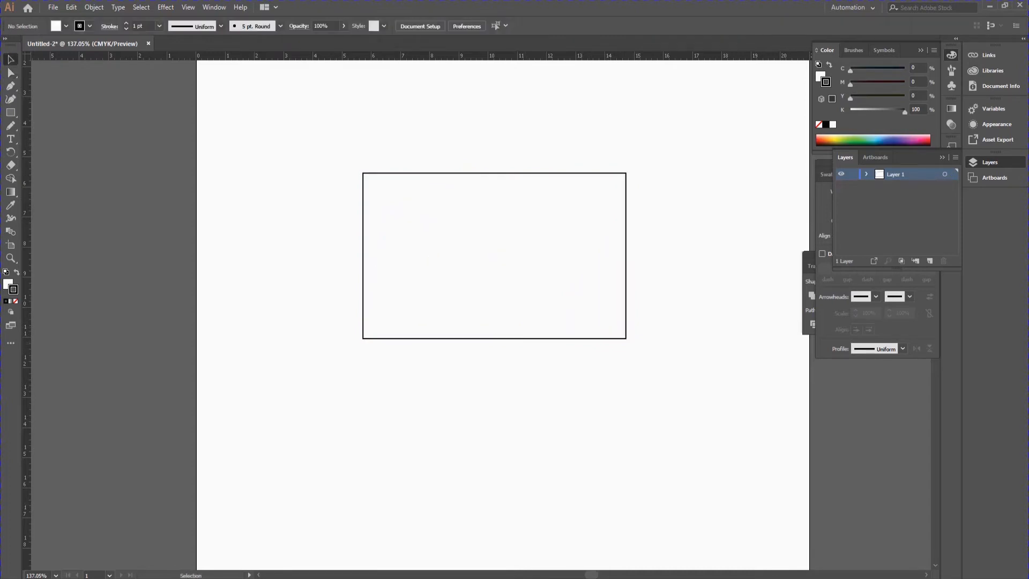
{"action": "key", "text": "ctrl+a"}
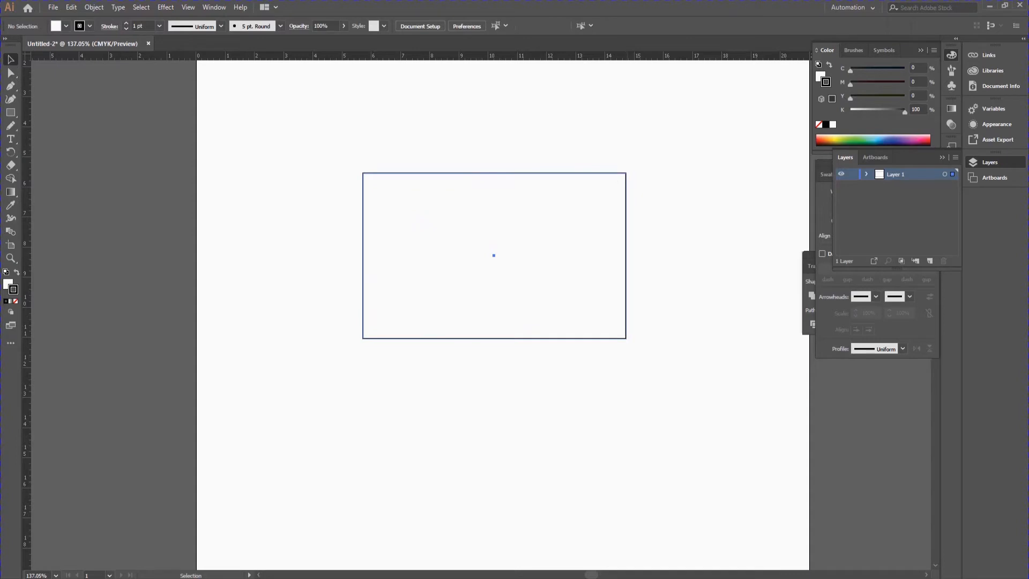
{"action": "key", "text": "ctrl+shift+a"}
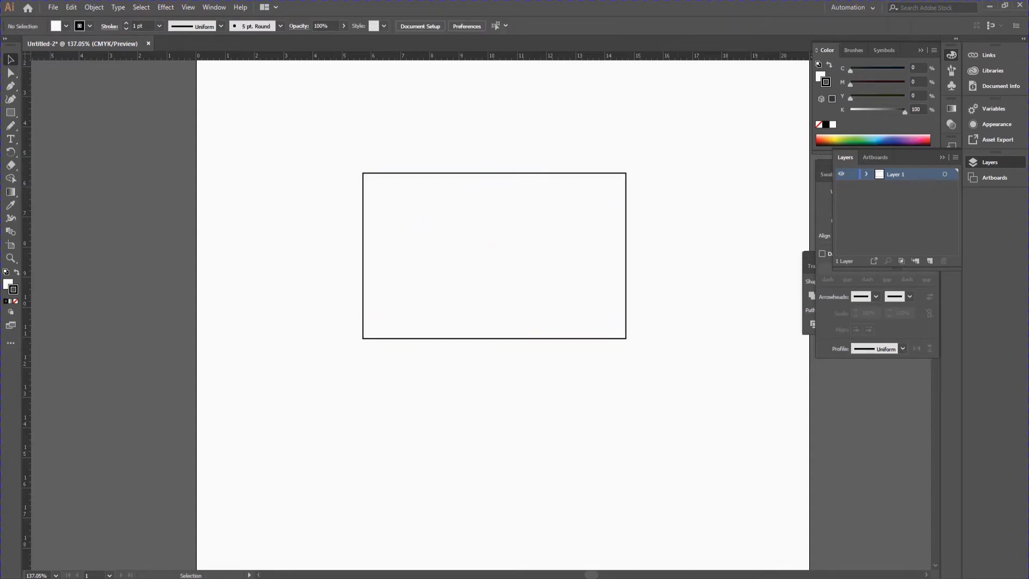
Round only the rectangle's upper-left corner to a radius of about 0.79 cm.
{"action": "scroll", "coordinate": [485, 311], "scroll_direction": "right", "scroll_amount": 1}
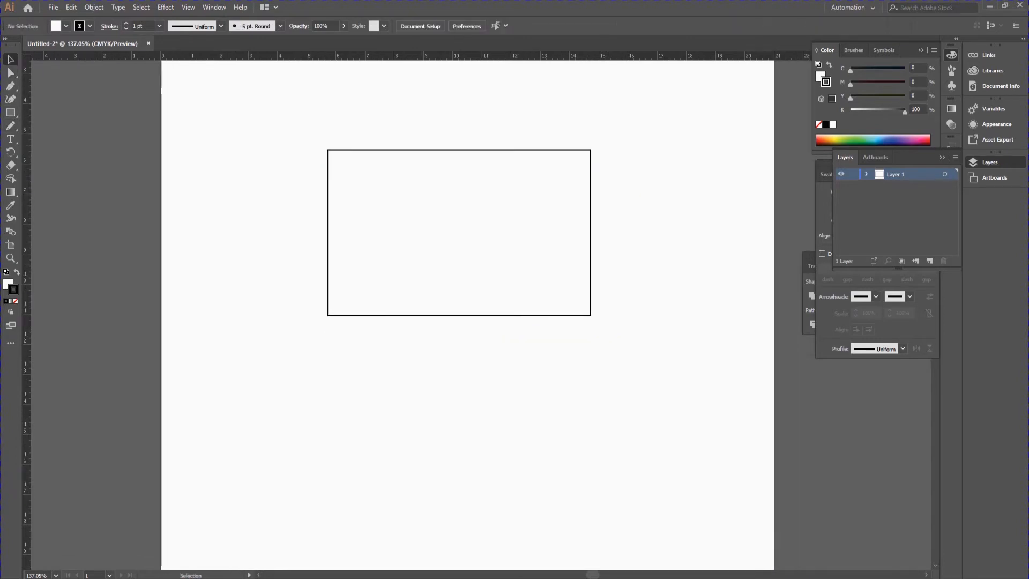
{"action": "key", "text": "ctrl+a"}
{"action": "key", "text": "a"}
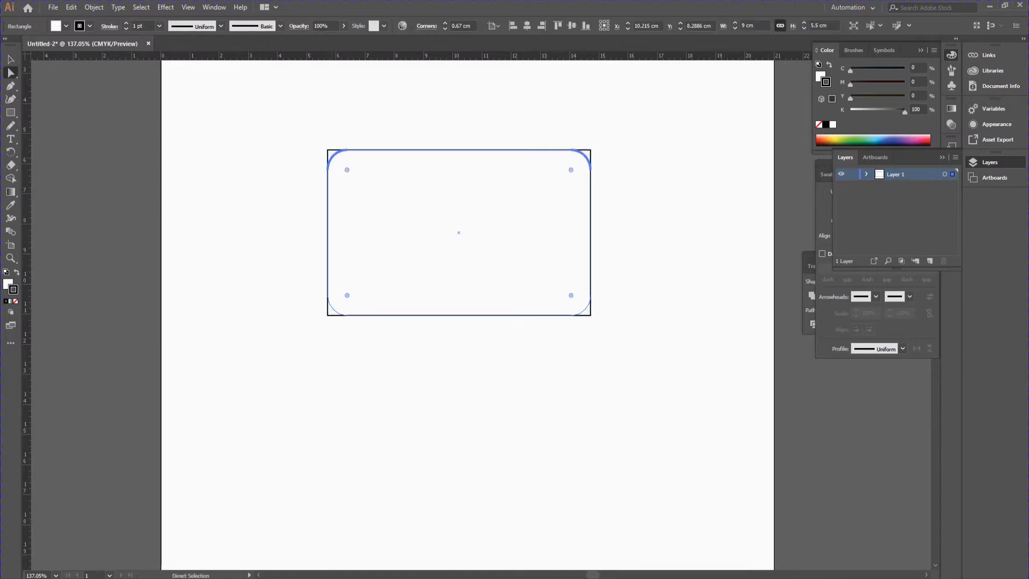
{"action": "left_click_drag", "start_coordinate": [312, 137], "coordinate": [350, 173]}
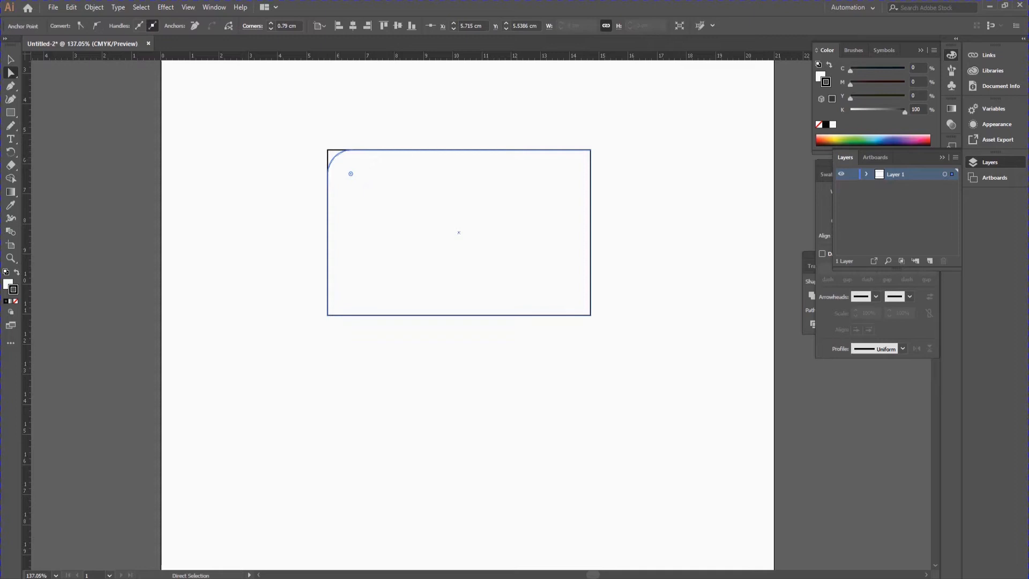
Round only the rectangle's lower-right corner to a radius of 5.5 cm and deselect the shape.
{"action": "left_click", "coordinate": [590, 315]}
{"action": "left_click_drag", "start_coordinate": [582, 307], "coordinate": [430, 150]}
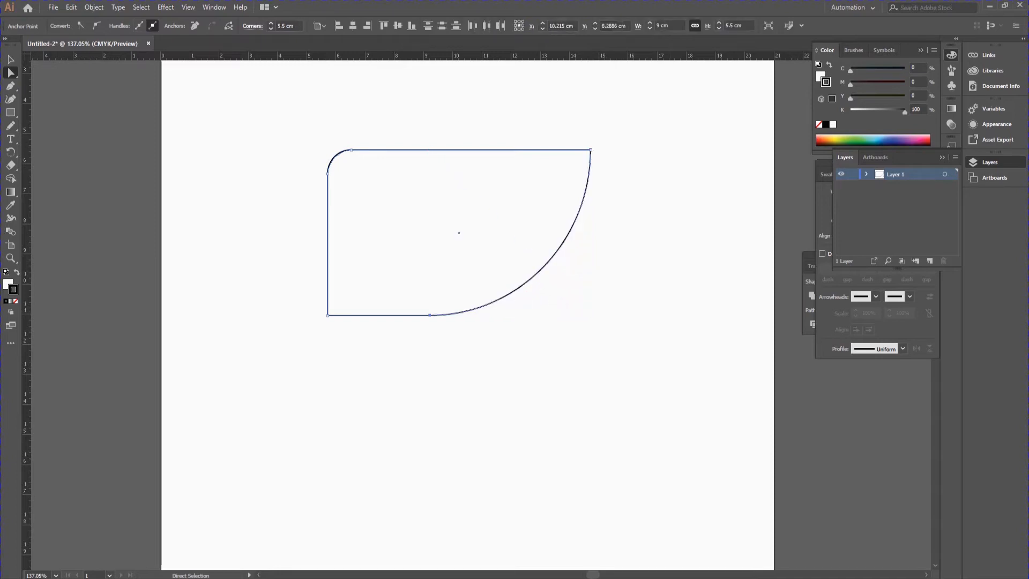
{"action": "key", "text": "ctrl+shift+a"}
{"action": "key", "text": "v"}
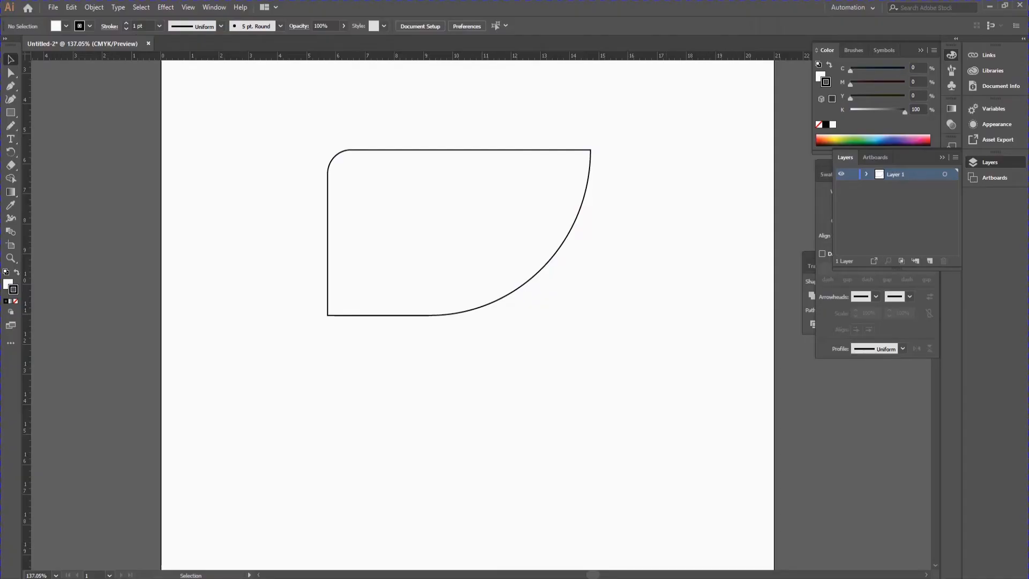
Reduce the rounding with the whole shape selected until the upper-left corner is square, and undo that change.
{"action": "left_click", "coordinate": [458, 232]}
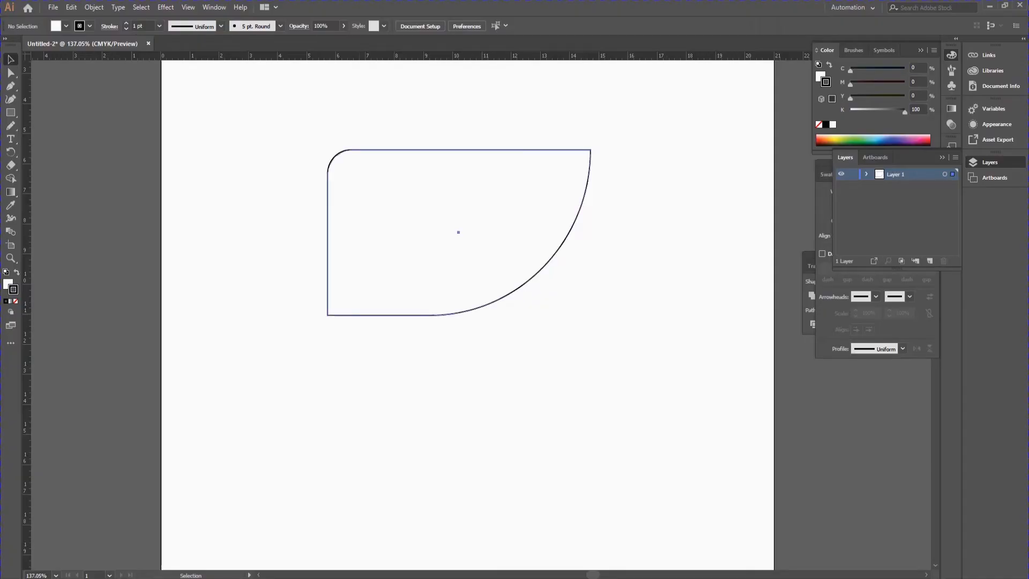
{"action": "key", "text": "a"}
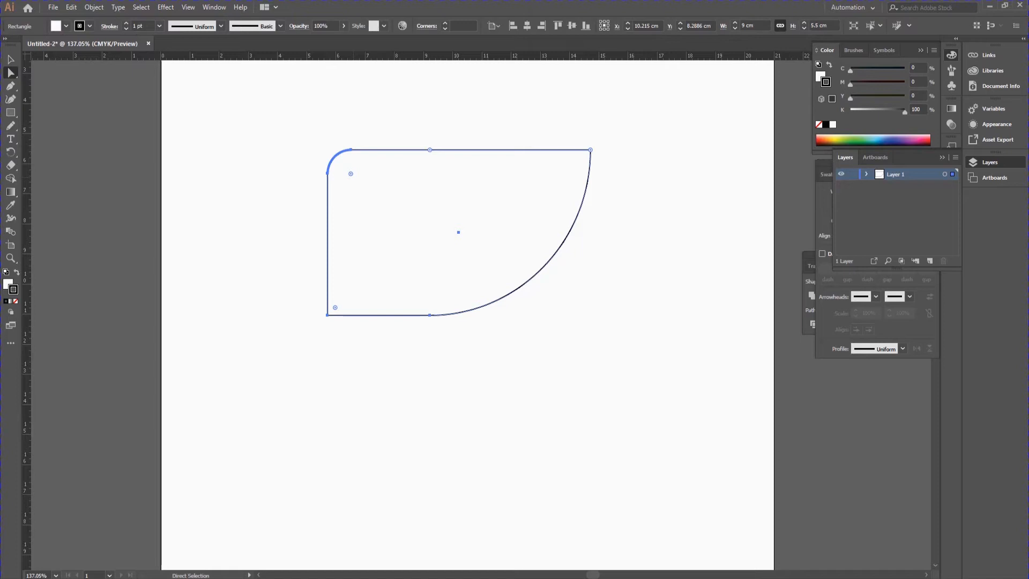
{"action": "left_click_drag", "start_coordinate": [350, 173], "coordinate": [334, 156]}
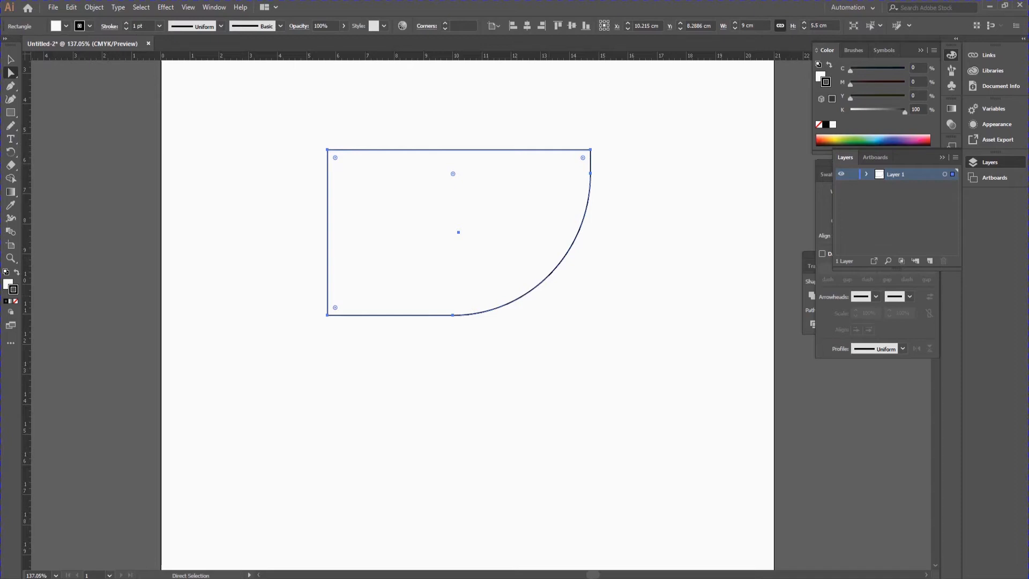
{"action": "key", "text": "ctrl+z"}
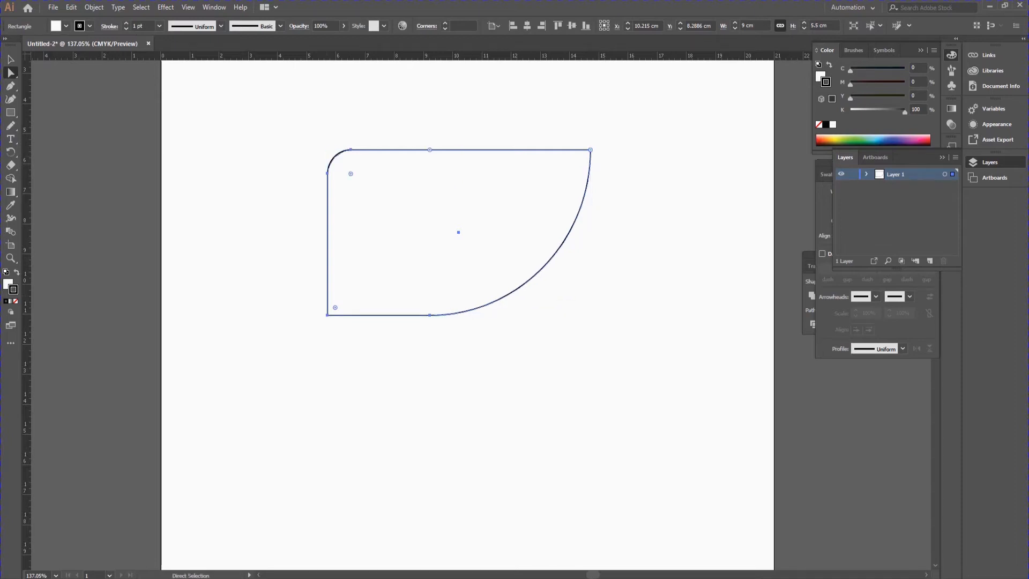
Reset only the upper-left corner's radius to 0 cm and deselect the shape.
{"action": "left_click_drag", "start_coordinate": [310, 131], "coordinate": [328, 150]}
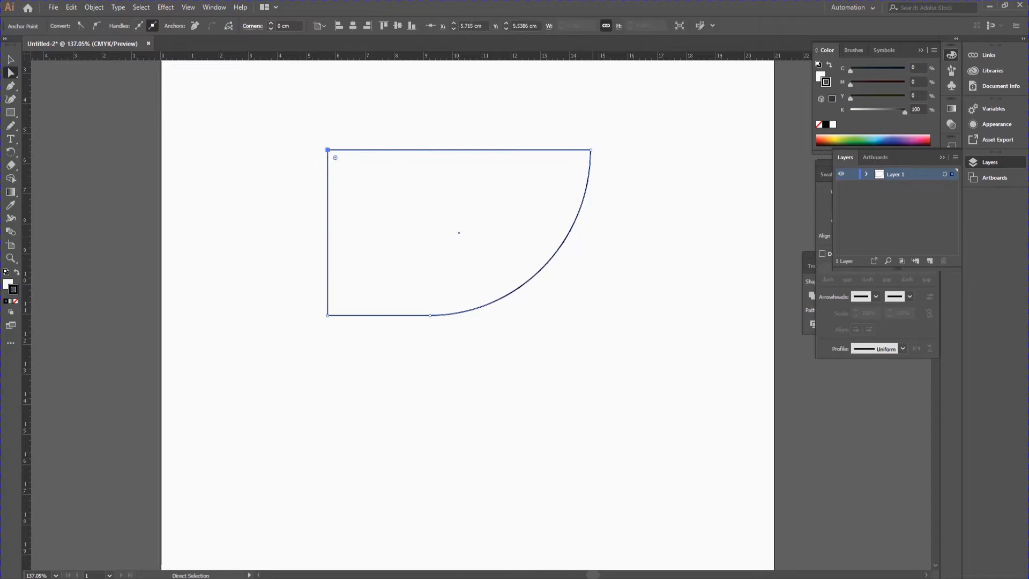
{"action": "key", "text": "v"}
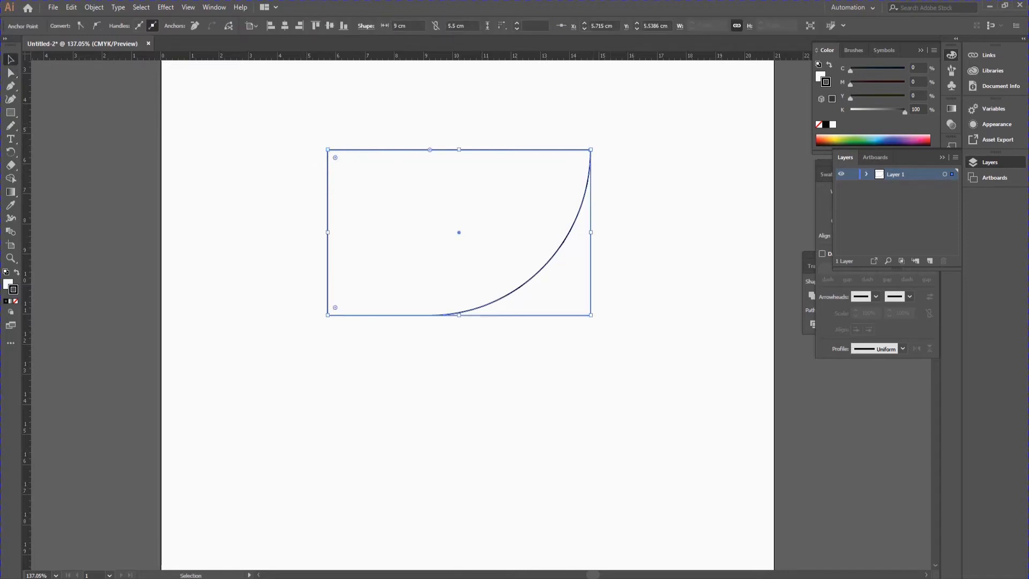
{"action": "key", "text": "ctrl+shift+a"}
{"action": "scroll", "coordinate": [458, 279], "scroll_direction": "up", "scroll_amount": 2}
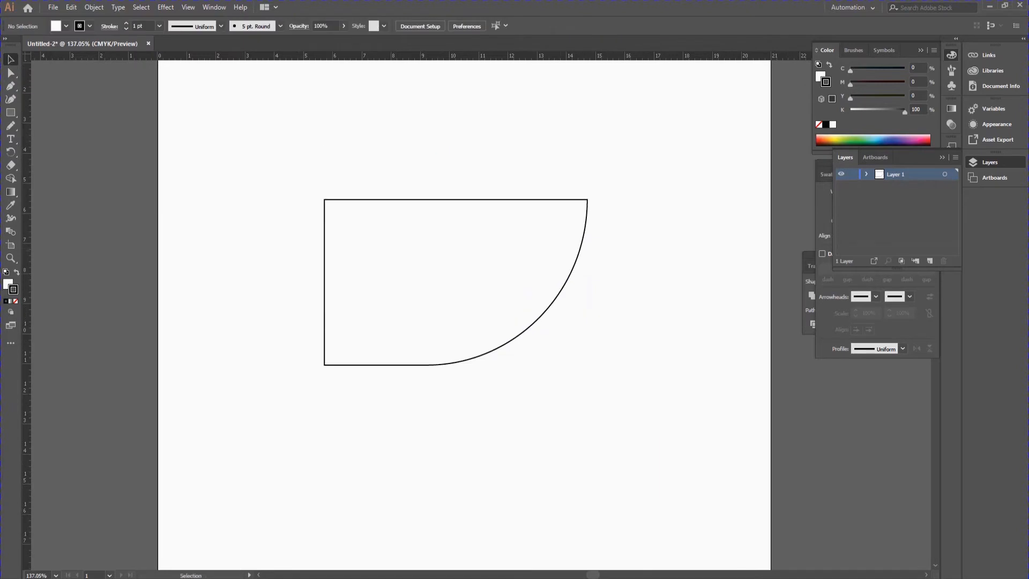
Undo all the individual corner changes back to the plain rectangle and clear the selection.
{"action": "key", "text": "a"}
{"action": "key", "text": "ctrl+z"}
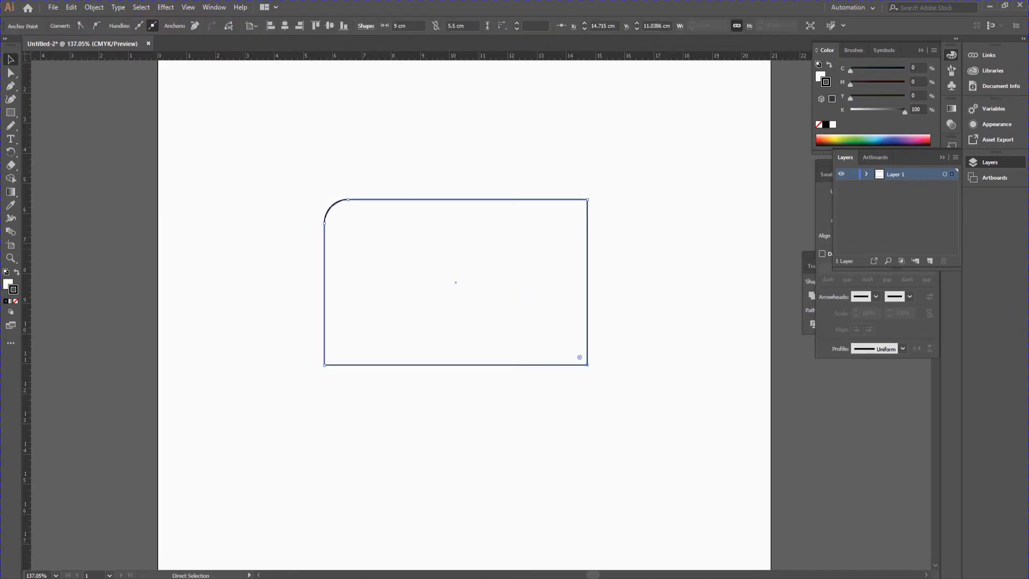
{"action": "key", "text": "ctrl+z"}
{"action": "key", "text": "v"}
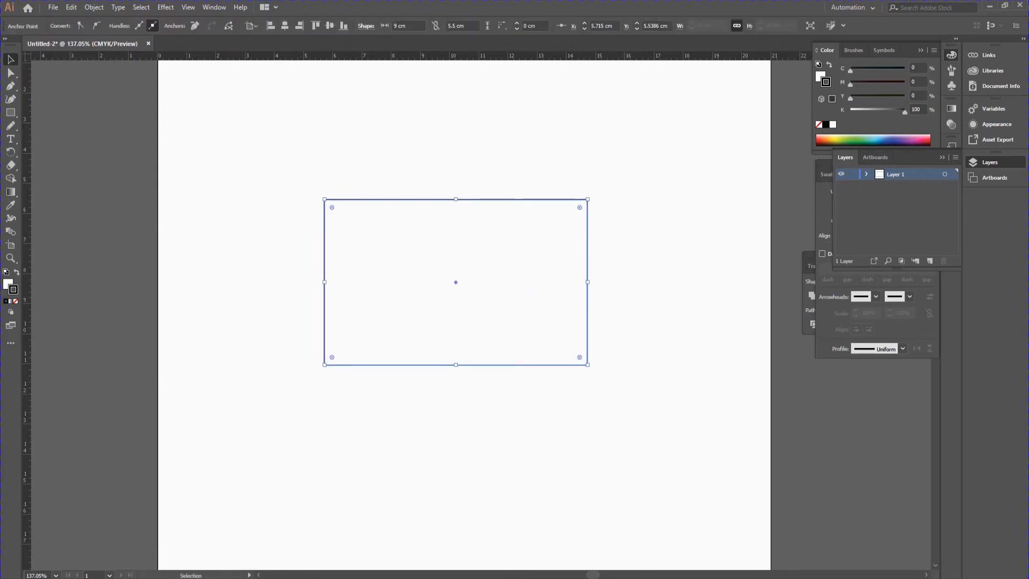
{"action": "key", "text": "ctrl+shift+a"}
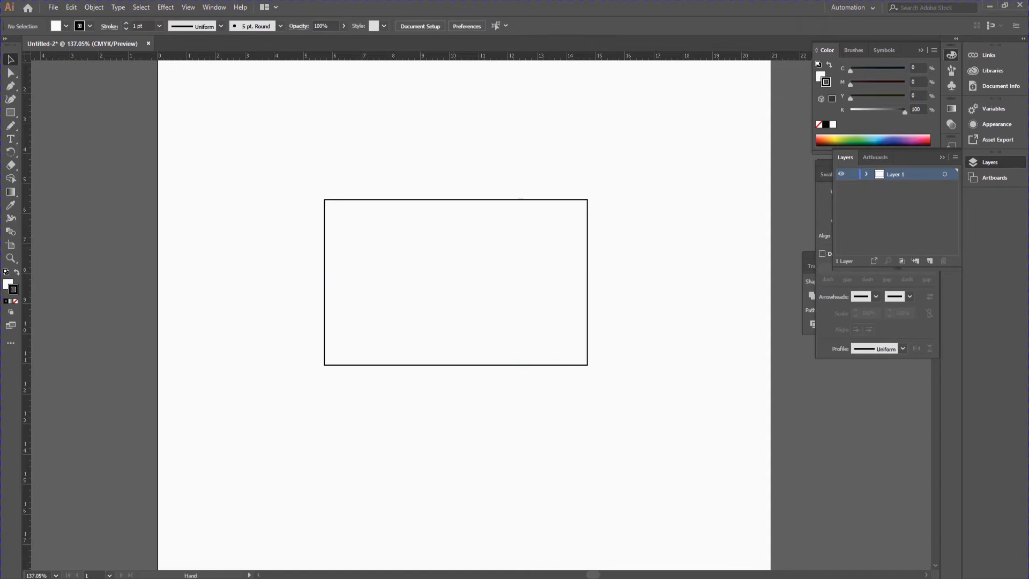
Move the rectangle a short distance up and slightly right on the artboard.
{"action": "scroll", "coordinate": [407, 311], "scroll_direction": "right", "scroll_amount": 3}
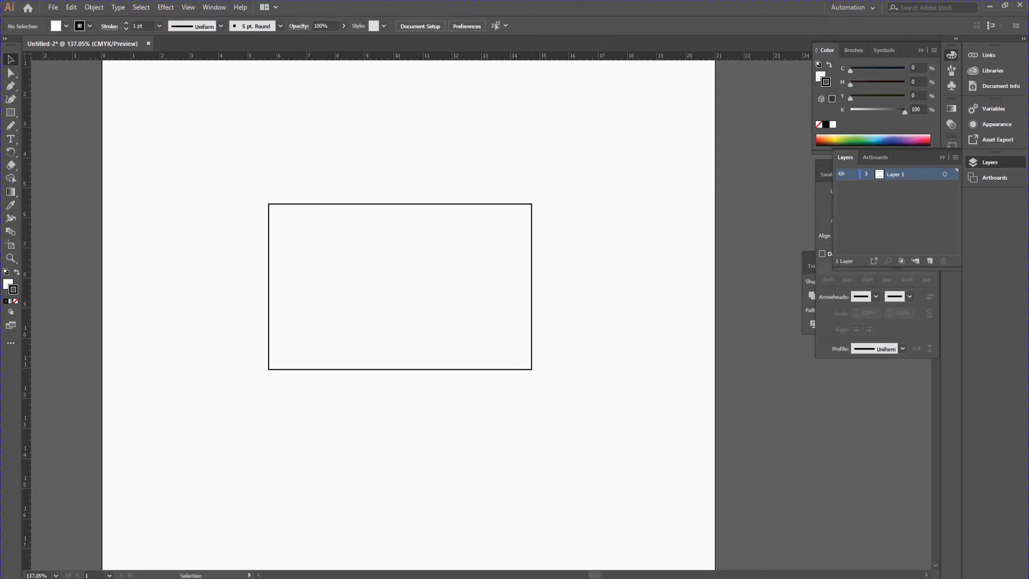
{"action": "left_click_drag", "start_coordinate": [399, 287], "coordinate": [407, 251]}
{"action": "left_click_drag", "start_coordinate": [407, 248], "coordinate": [406, 248]}
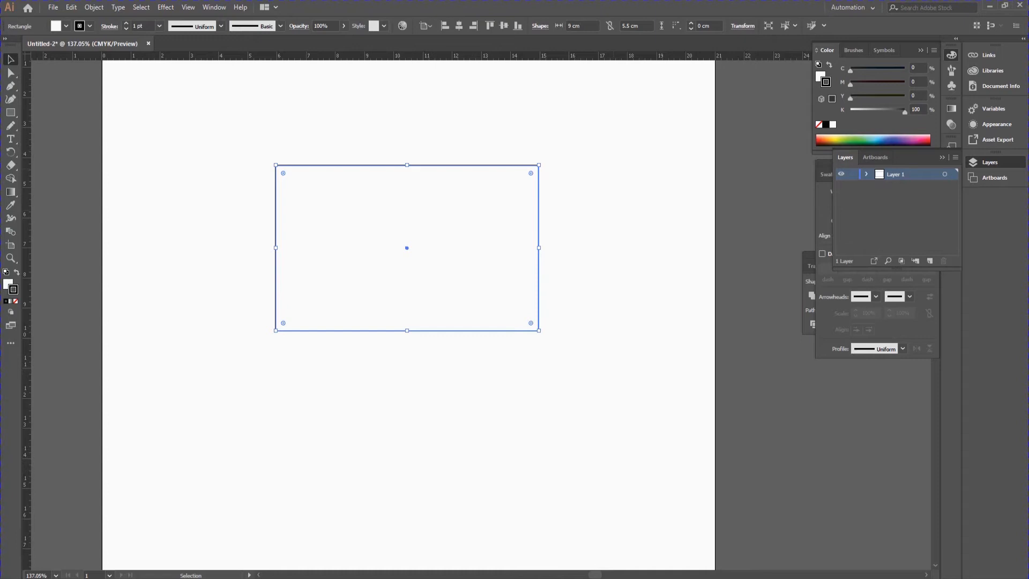
Draw a 5 by 5 cm circle with the Ellipse tool and place it roughly centered against the rectangle's bottom edge.
{"action": "left_click", "coordinate": [518, 384]}
{"action": "left_click_drag", "start_coordinate": [518, 383], "coordinate": [526, 333]}
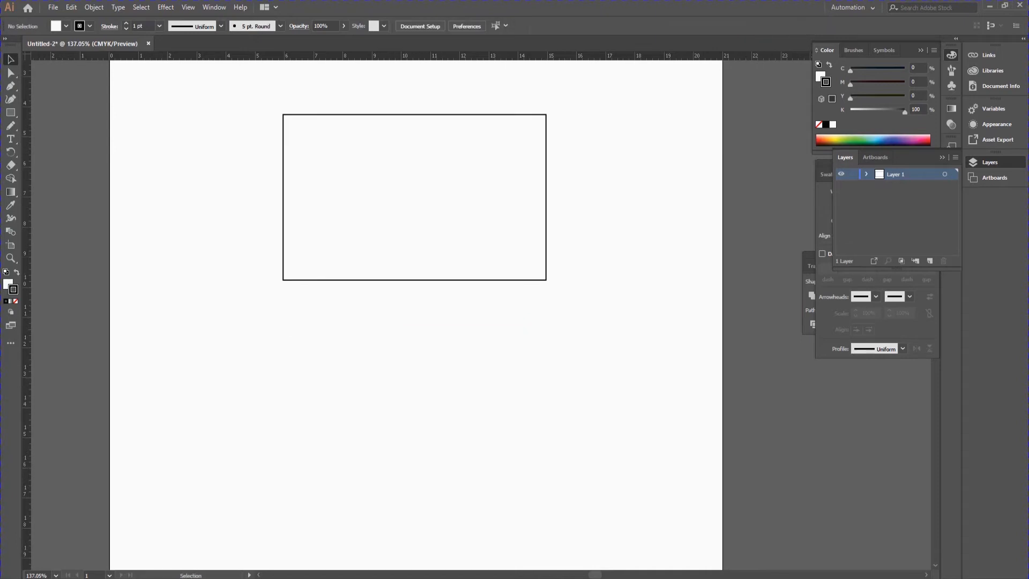
{"action": "left_click_drag", "start_coordinate": [10, 112], "coordinate": [63, 130]}
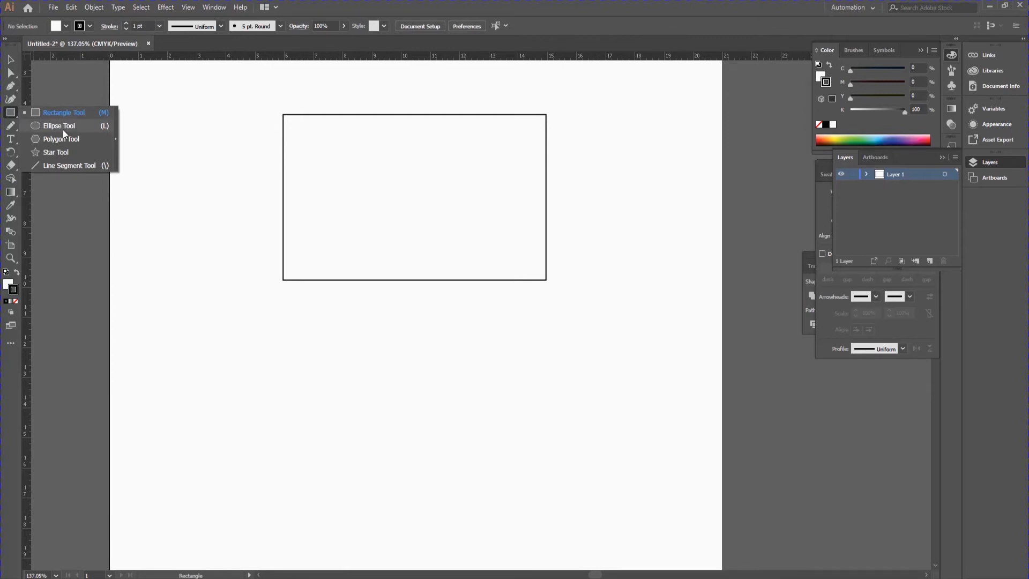
{"action": "left_click_drag", "start_coordinate": [63, 130], "coordinate": [63, 129]}
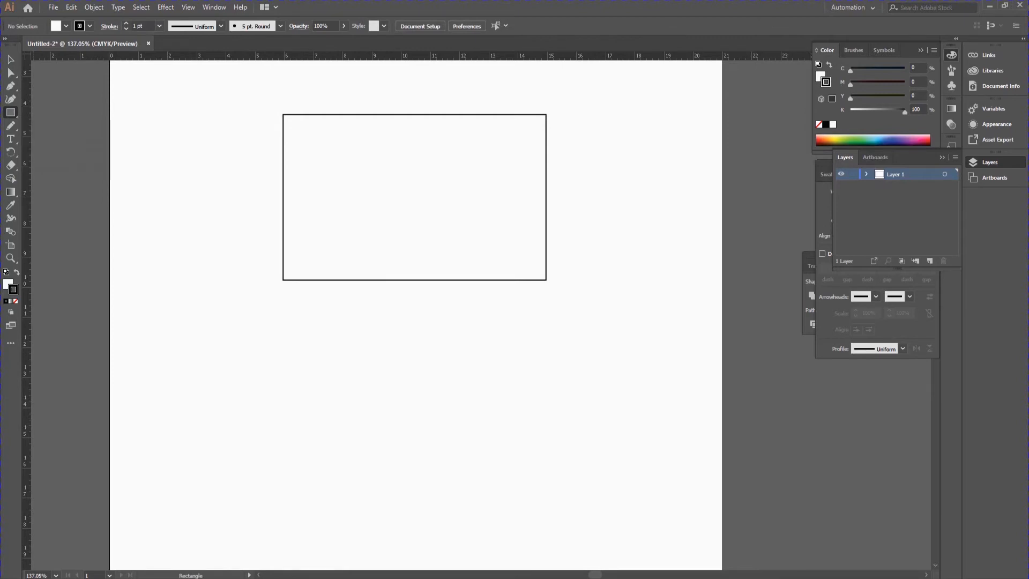
{"action": "left_click", "coordinate": [391, 362]}
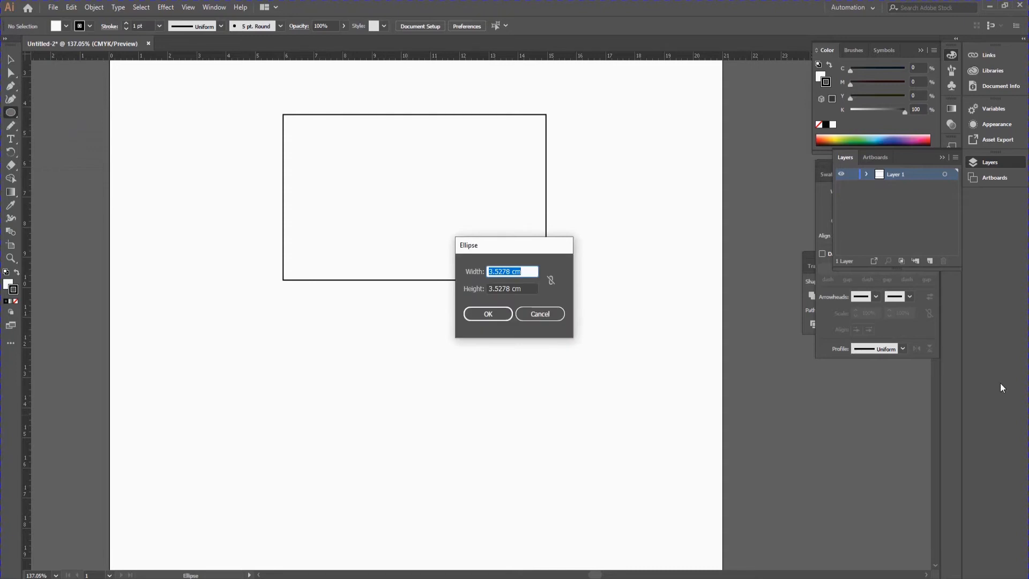
{"action": "type", "text": "5"}
{"action": "key", "text": "Tab"}
{"action": "type", "text": "5"}
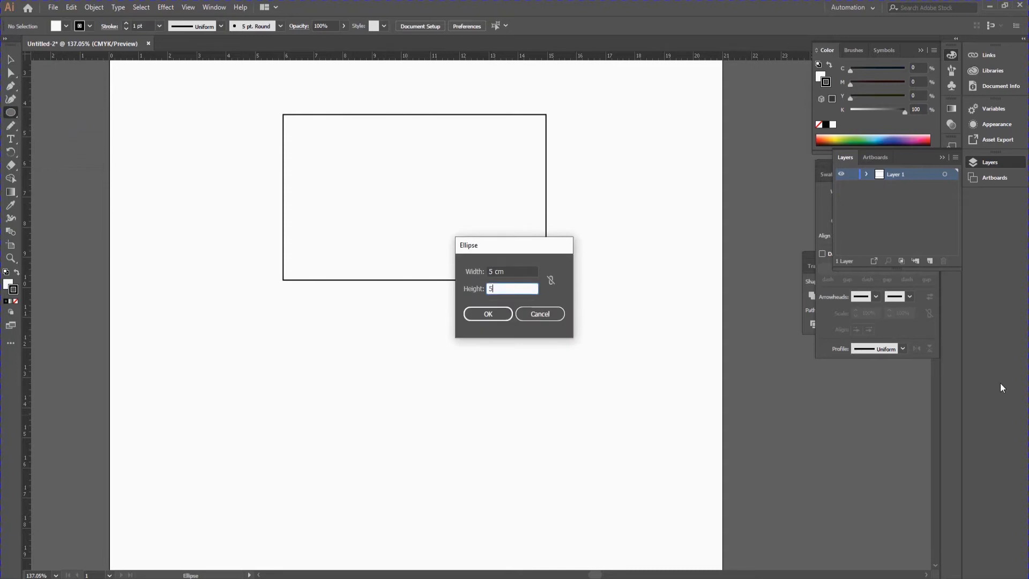
{"action": "key", "text": "Return"}
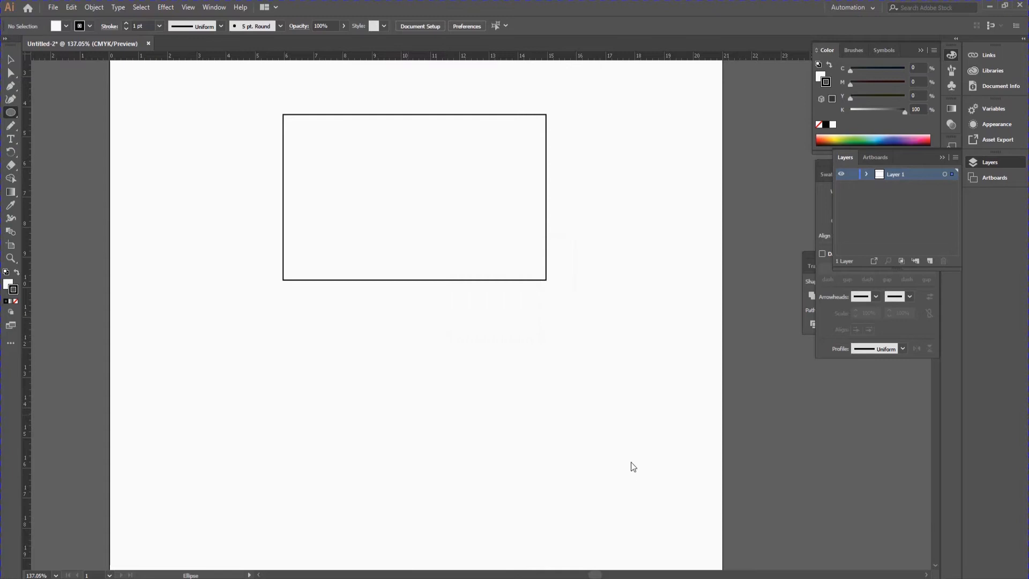
{"action": "key", "text": "v"}
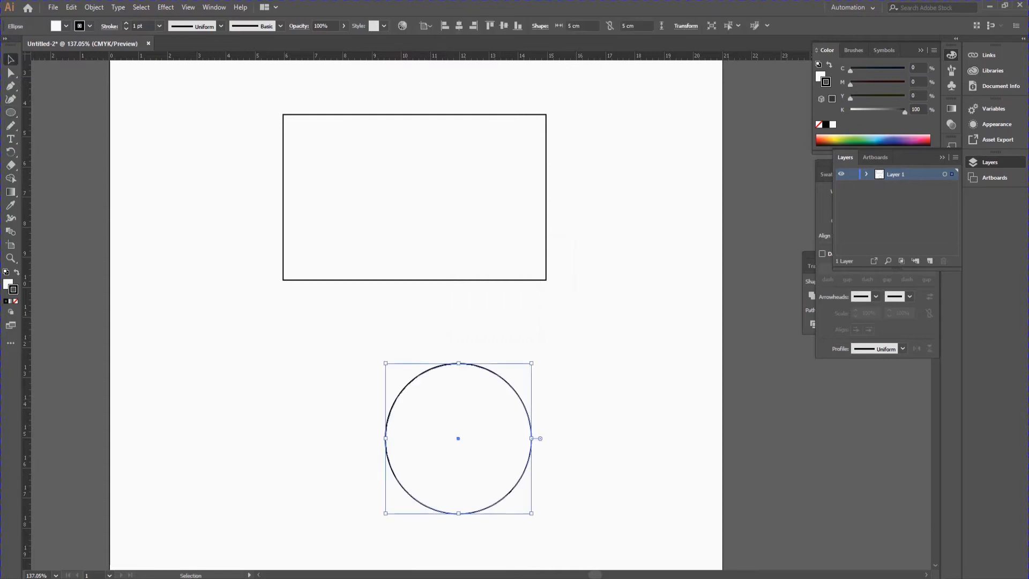
{"action": "left_click_drag", "start_coordinate": [458, 438], "coordinate": [404, 246]}
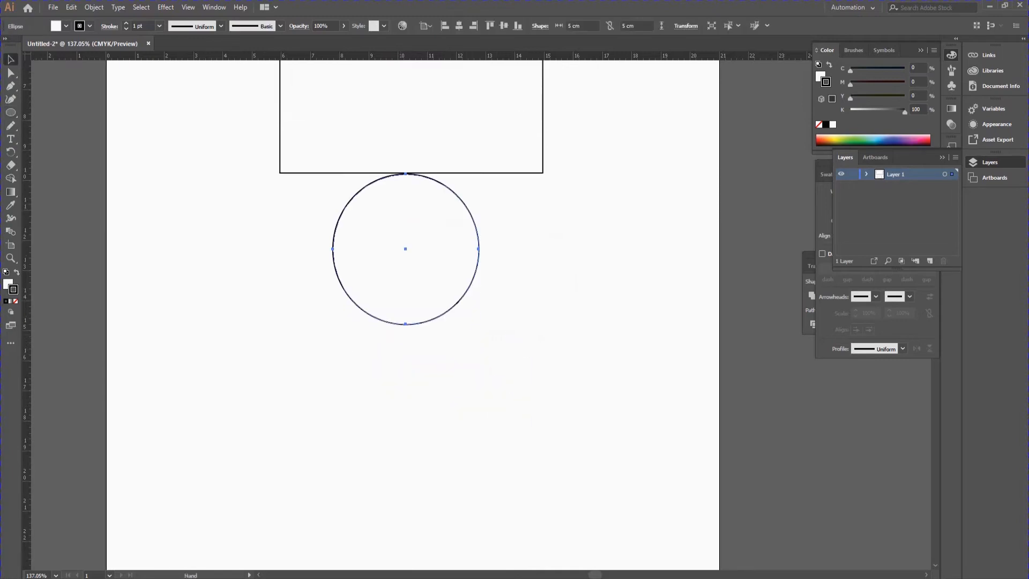
Draw an 8 by 5 cm ellipse, move it just below the circle and clear the selection.
{"action": "key", "text": "m"}
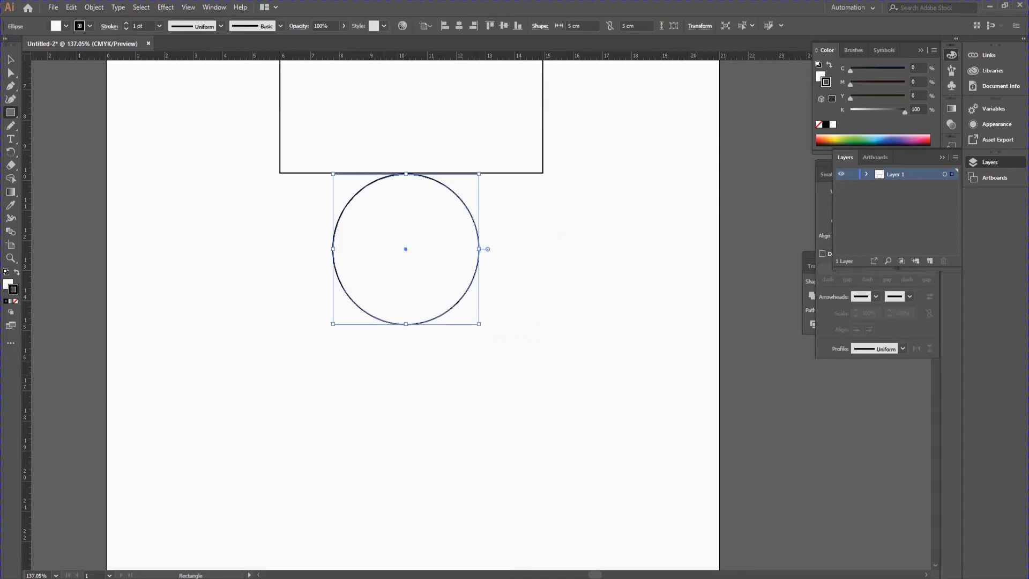
{"action": "key", "text": "l"}
{"action": "left_click", "coordinate": [599, 379]}
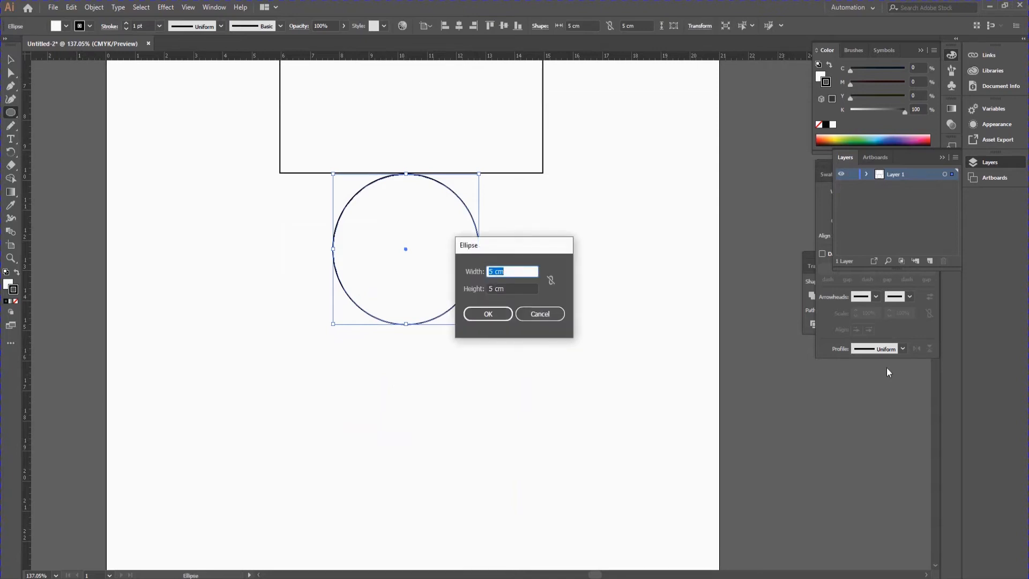
{"action": "type", "text": "8"}
{"action": "key", "text": "Tab"}
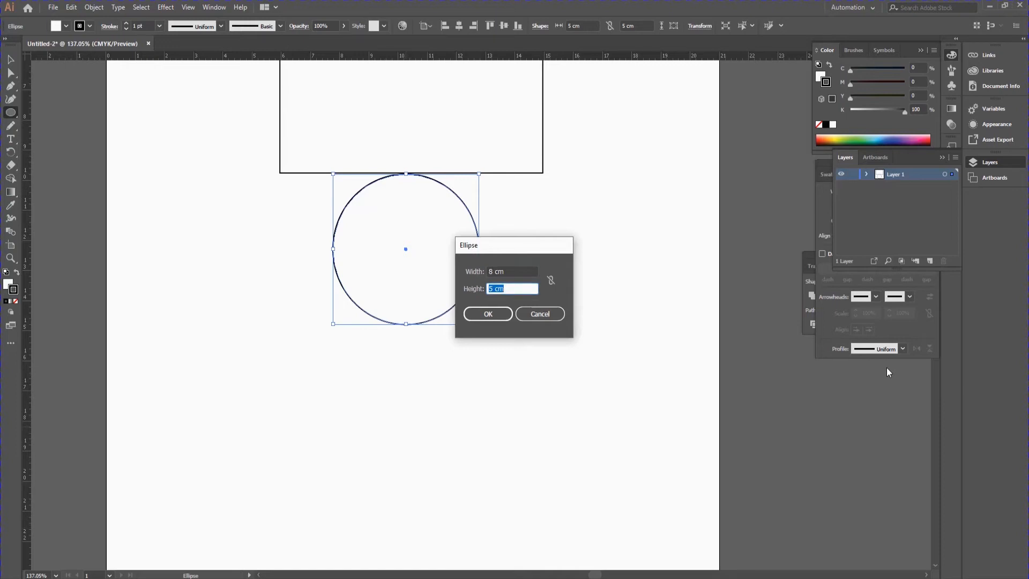
{"action": "key", "text": "Return"}
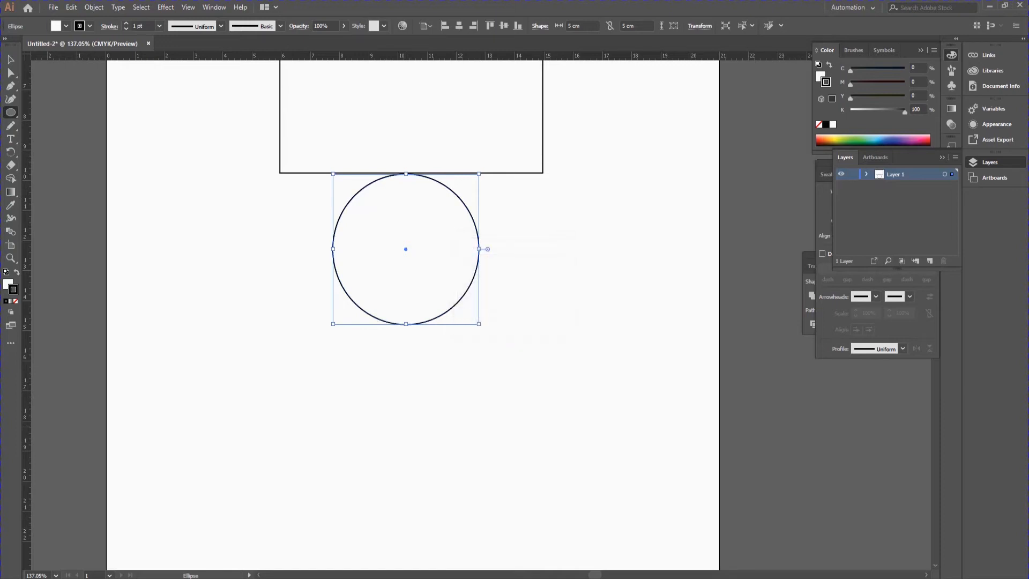
{"action": "key", "text": "v"}
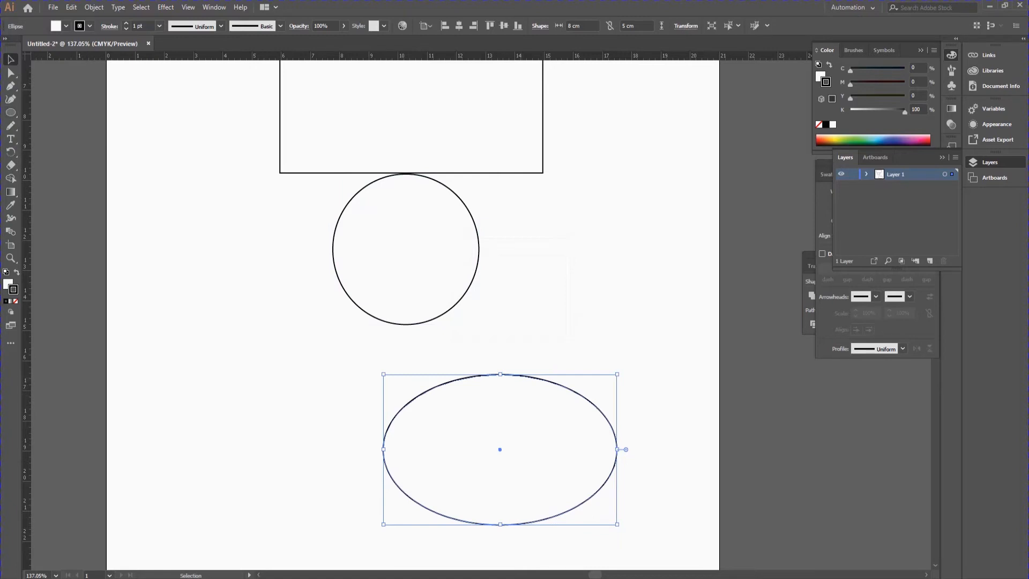
{"action": "left_click_drag", "start_coordinate": [499, 449], "coordinate": [409, 407]}
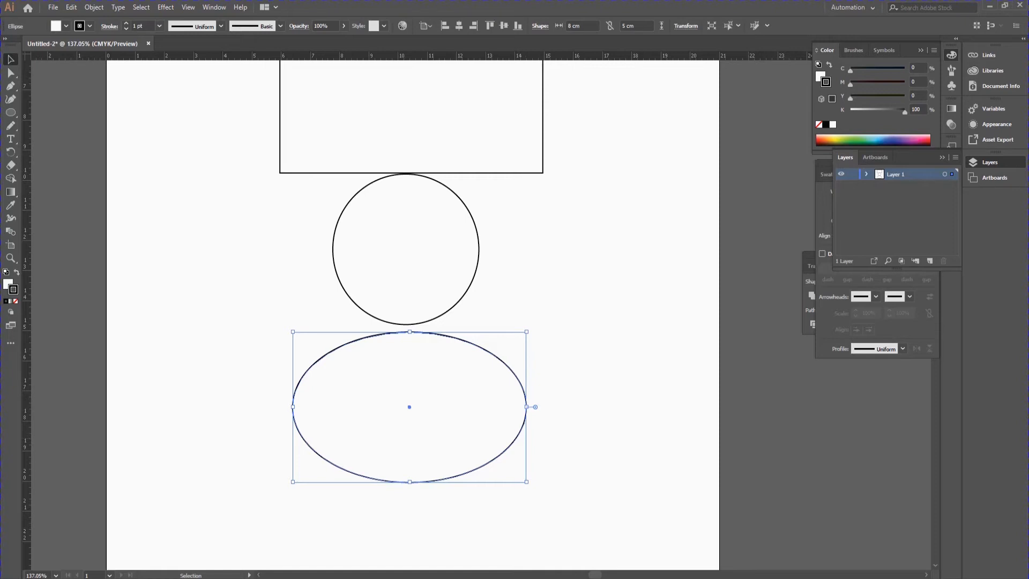
{"action": "key", "text": "ctrl+shift+a"}
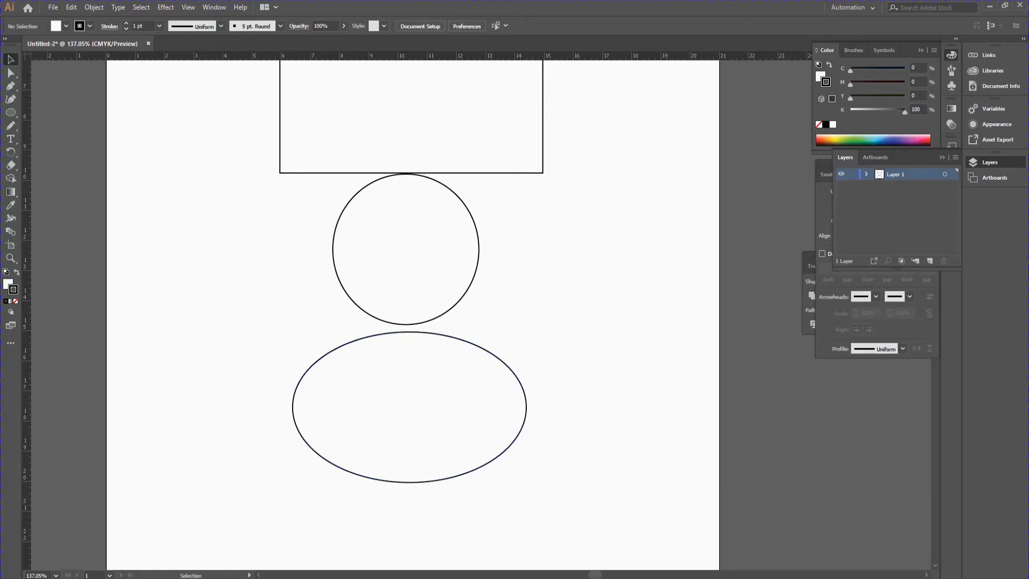
Delete the ellipse below the circle.
{"action": "left_click_drag", "start_coordinate": [408, 407], "coordinate": [450, 422]}
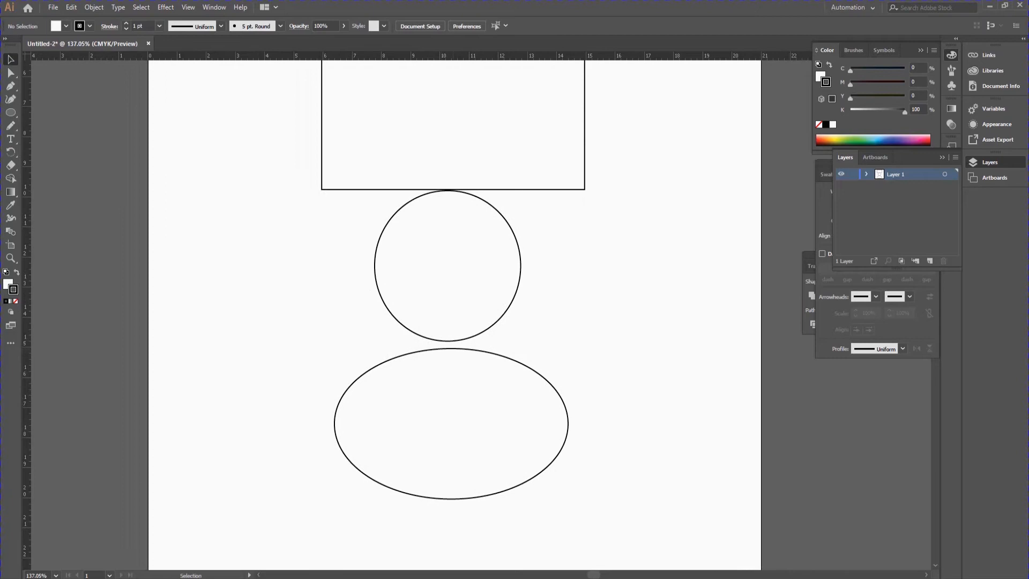
{"action": "left_click", "coordinate": [450, 423]}
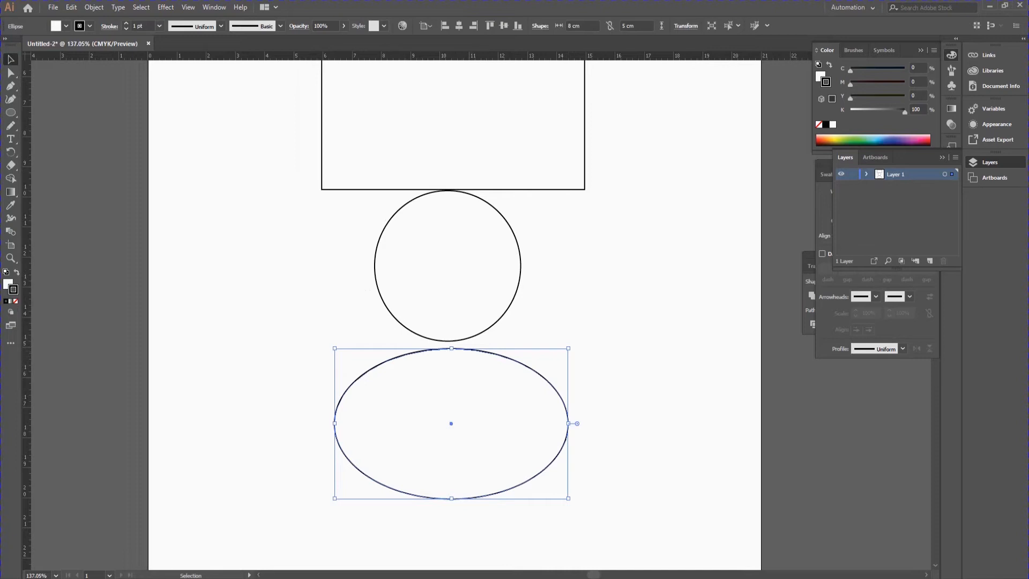
{"action": "key", "text": "Delete"}
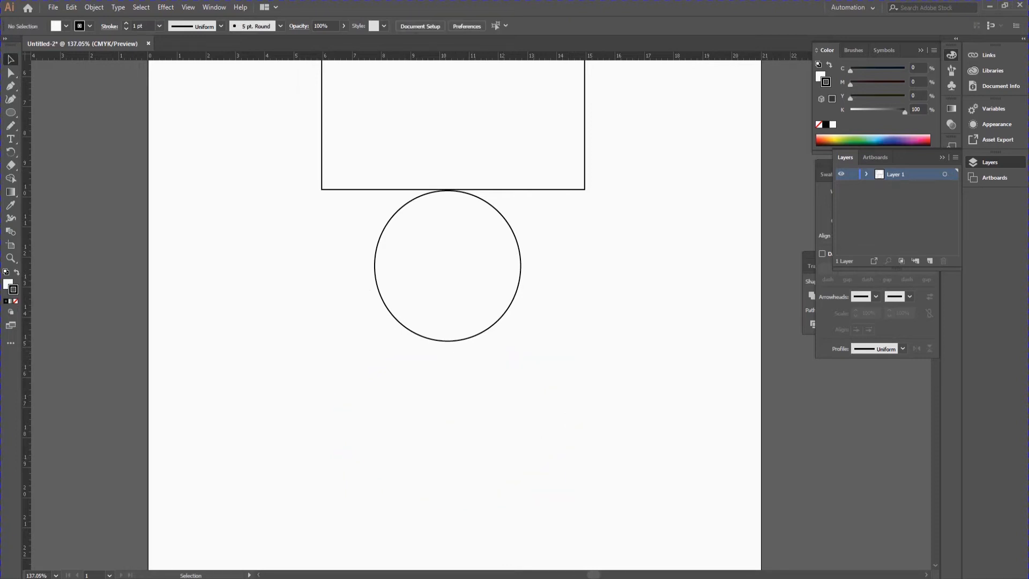
Enlarge the circle proportionally from its center to about 12.8 cm in diameter, and undo the resize.
{"action": "left_click_drag", "start_coordinate": [534, 260], "coordinate": [477, 280]}
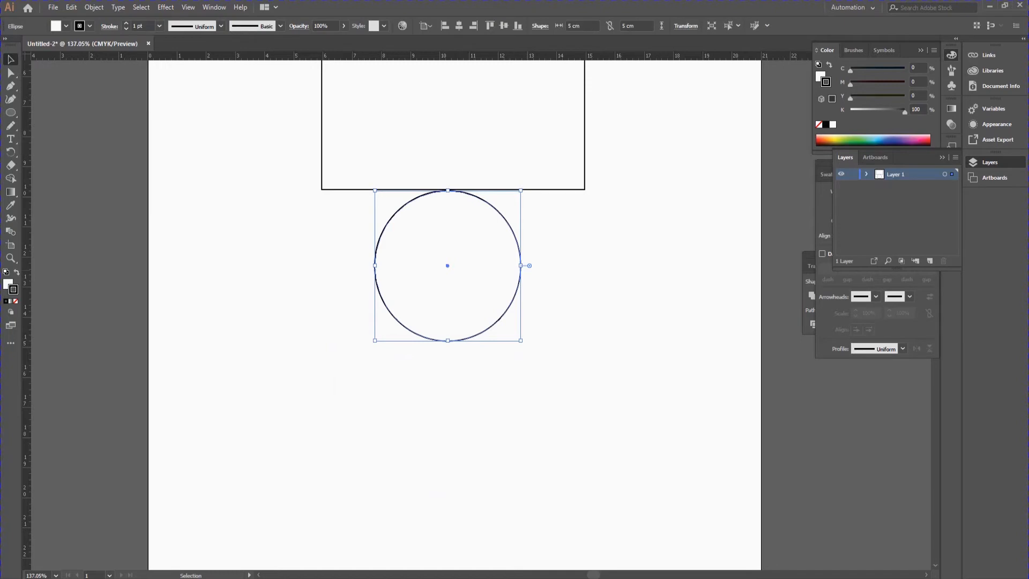
{"action": "left_click_drag", "start_coordinate": [521, 265], "coordinate": [625, 265]}
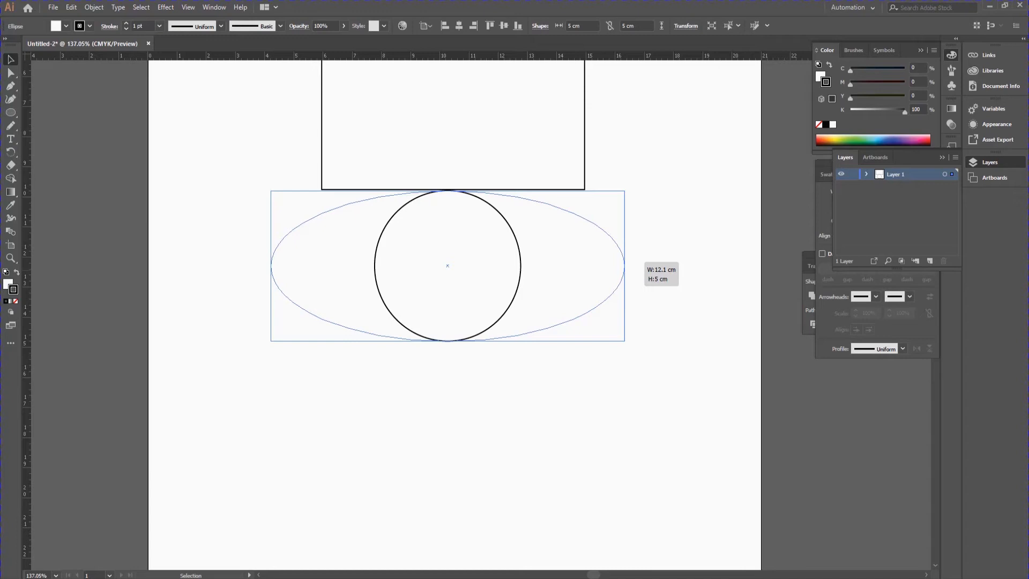
{"action": "mouse_move", "coordinate": [624, 265]}
{"action": "left_mouse_down"}
{"action": "mouse_move", "coordinate": [608, 259]}
{"action": "mouse_move", "coordinate": [659, 305]}
{"action": "mouse_move", "coordinate": [688, 316]}
{"action": "mouse_move", "coordinate": [650, 288]}
{"action": "mouse_move", "coordinate": [684, 319]}
{"action": "mouse_move", "coordinate": [628, 288]}
{"action": "mouse_move", "coordinate": [622, 270]}
{"action": "left_mouse_up"}
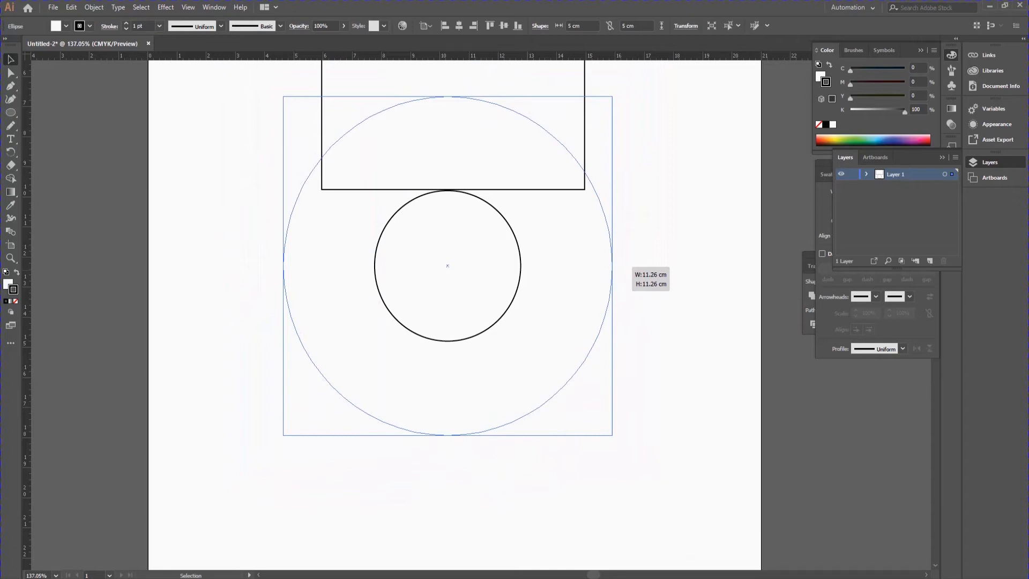
{"action": "left_click_drag", "start_coordinate": [622, 271], "coordinate": [634, 298]}
{"action": "key", "text": "alt"}
{"action": "key", "text": "shift"}
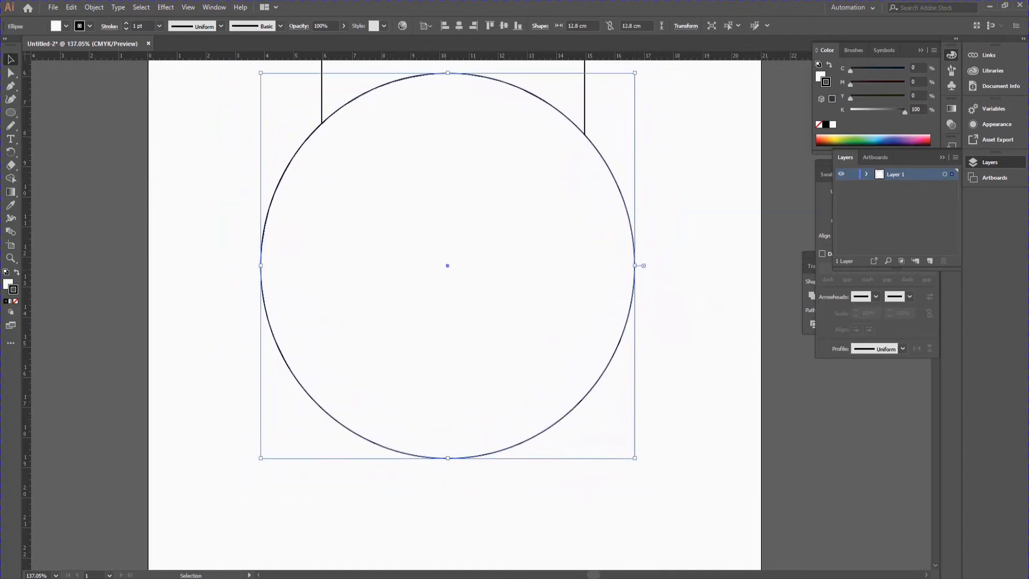
{"action": "key", "text": "ctrl+z"}
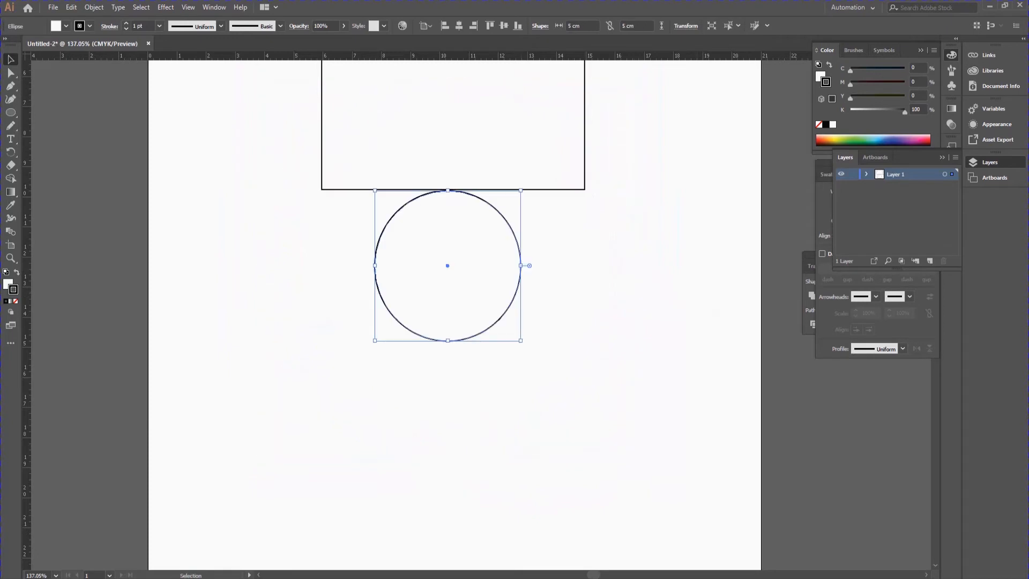
Resize the rectangle to about 8.97 by 5.39 cm with its upper-left corner fixed, undo a further resize and deselect it.
{"action": "scroll", "coordinate": [461, 316], "scroll_direction": "up", "scroll_amount": 5}
{"action": "left_click_drag", "start_coordinate": [631, 160], "coordinate": [571, 205]}
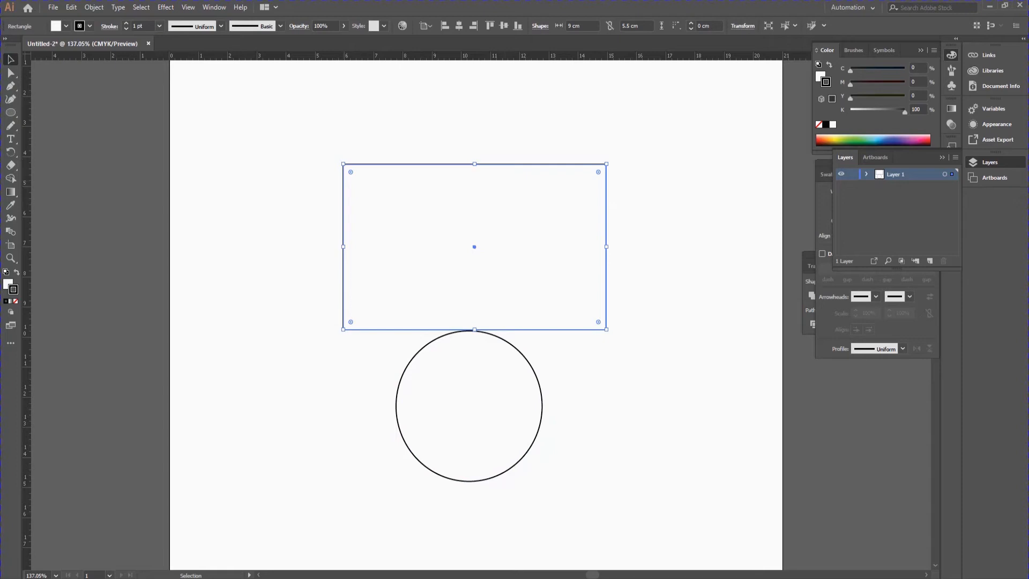
{"action": "left_click_drag", "start_coordinate": [342, 164], "coordinate": [605, 326]}
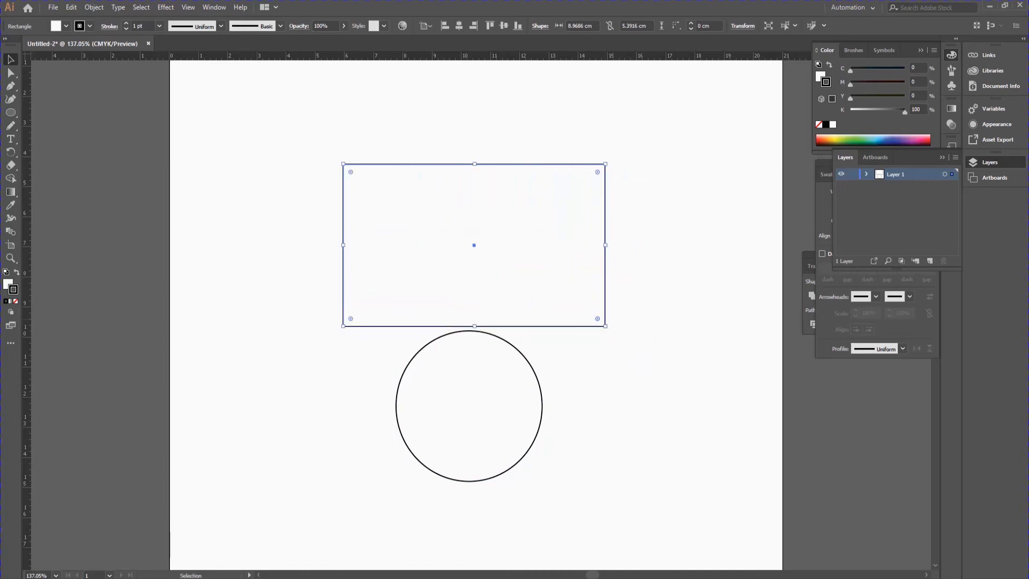
{"action": "left_click_drag", "start_coordinate": [342, 164], "coordinate": [585, 315]}
{"action": "key", "text": "ctrl+z"}
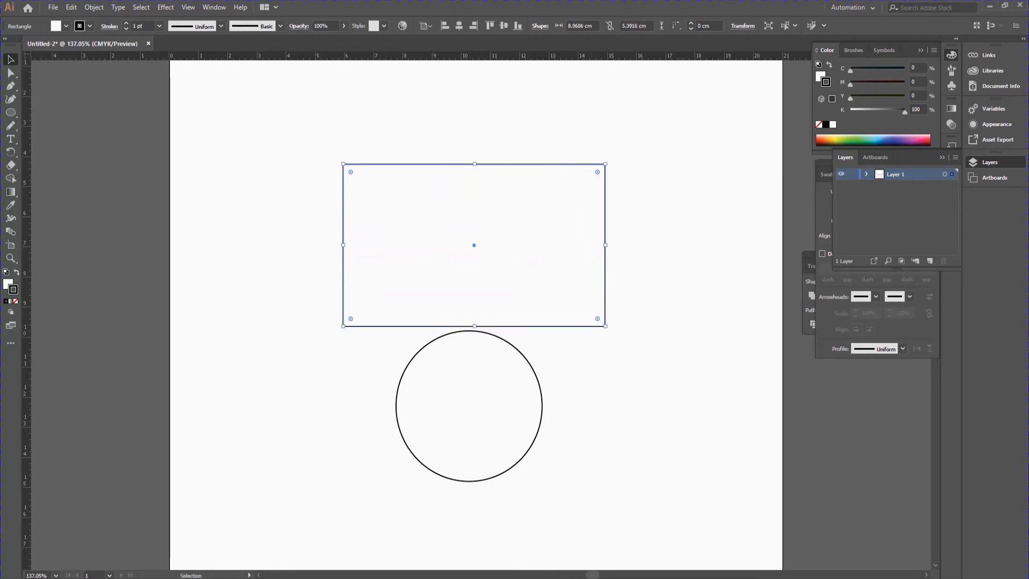
{"action": "key", "text": "ctrl+shift+a"}
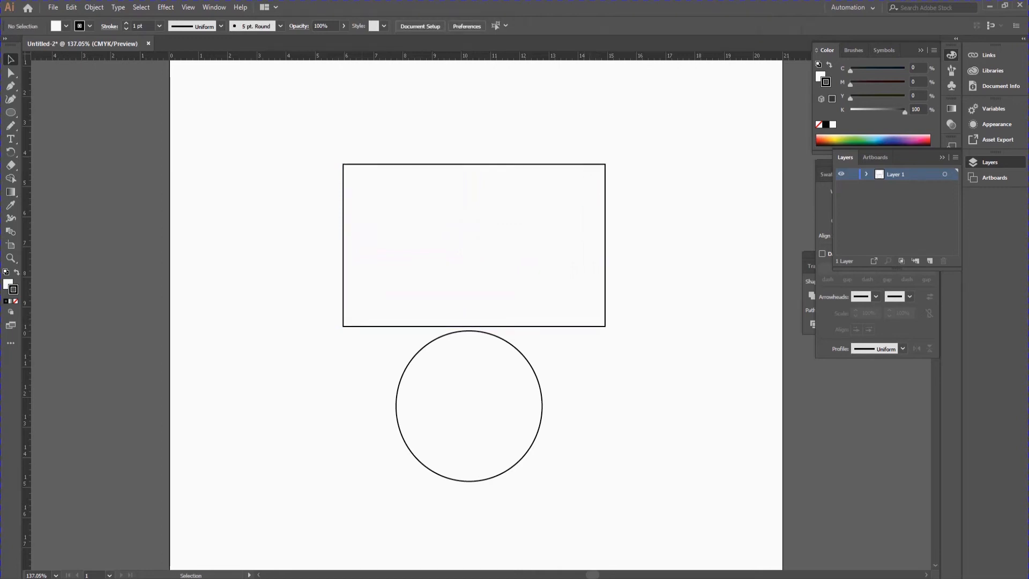
Select the rectangle, try resizing it from its upper-left corner, and undo the change.
{"action": "left_click_drag", "start_coordinate": [368, 137], "coordinate": [433, 194]}
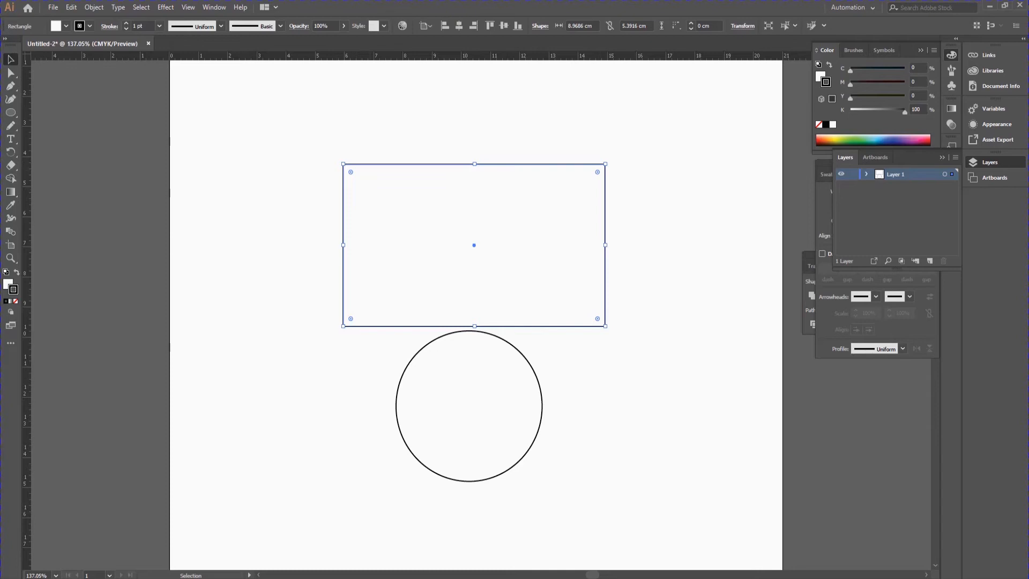
{"action": "mouse_move", "coordinate": [343, 163]}
{"action": "left_mouse_down"}
{"action": "mouse_move", "coordinate": [333, 161]}
{"action": "mouse_move", "coordinate": [343, 162]}
{"action": "left_mouse_up"}
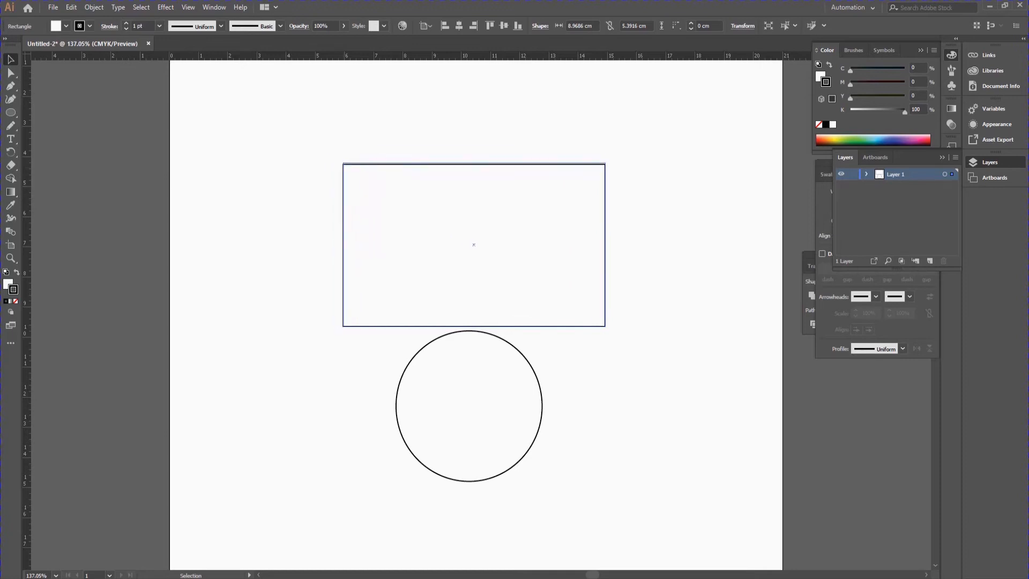
{"action": "key", "text": "ctrl+z"}
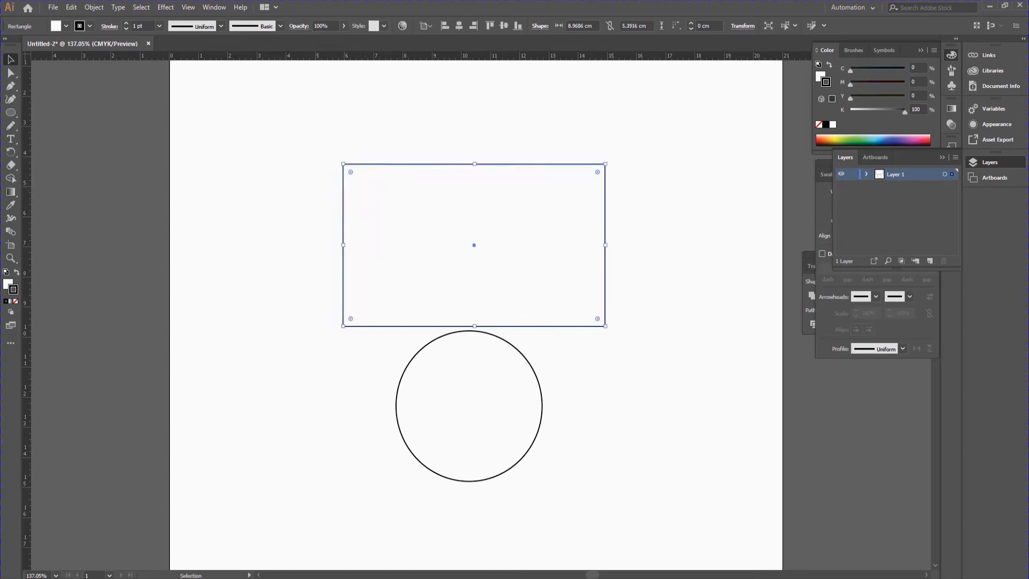
Enlarge the rectangle from its upper-left corner to about 10.5 by 6.62 cm with Free Transform.
{"action": "key", "text": "e"}
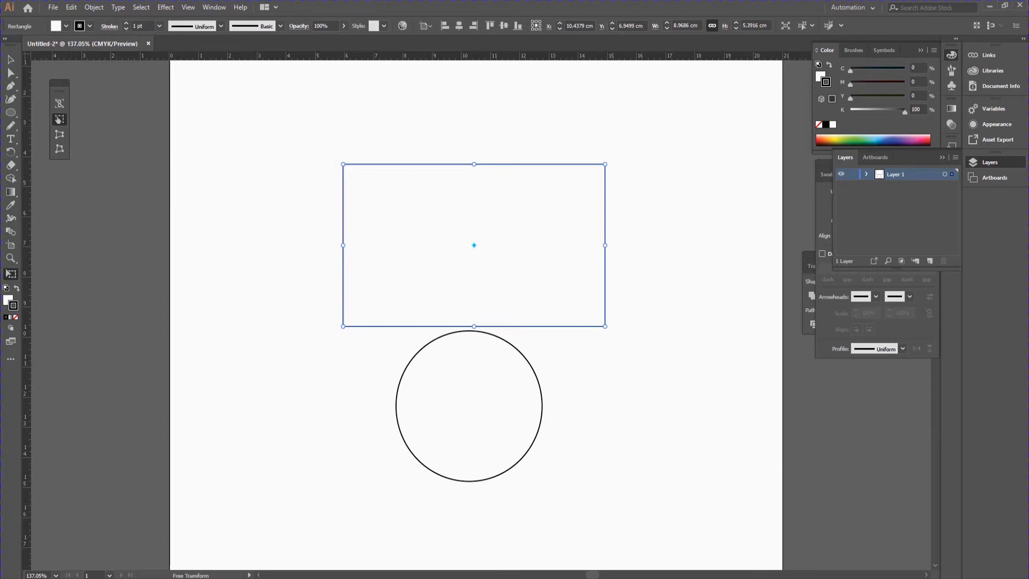
{"action": "left_click_drag", "start_coordinate": [343, 164], "coordinate": [365, 187]}
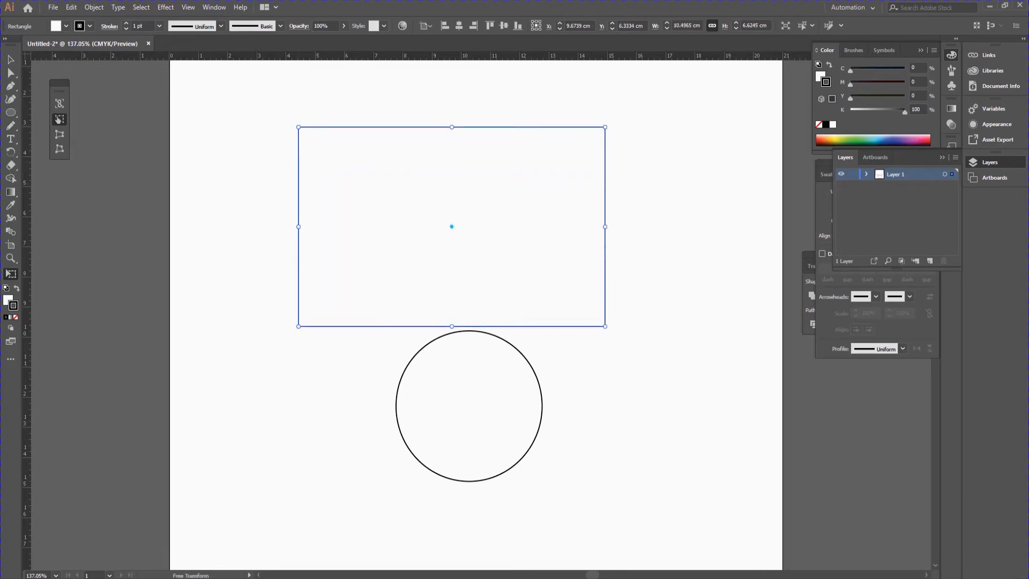
{"action": "key", "text": "ctrl+z"}
Set the rectangle's width to 9 cm with proportions constrained, and unlink its width and height.
{"action": "left_click", "coordinate": [683, 26]}
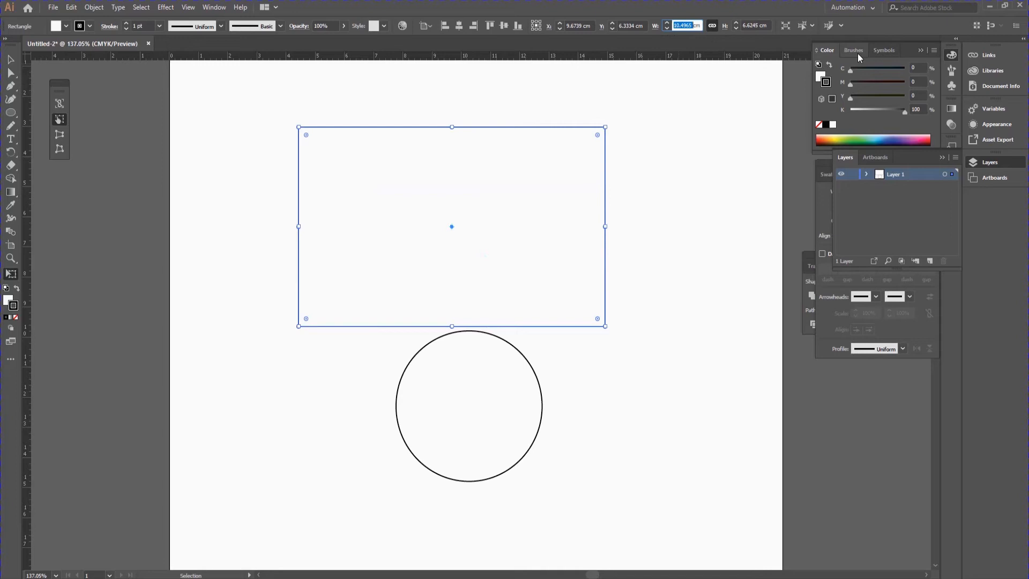
{"action": "type", "text": "9"}
{"action": "key", "text": "Return"}
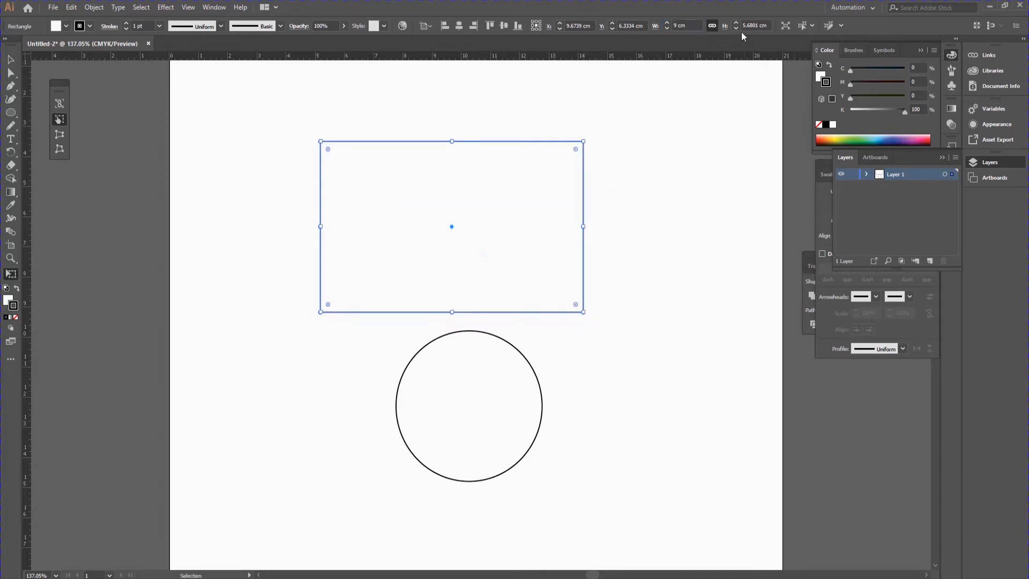
{"action": "left_click", "coordinate": [711, 25]}
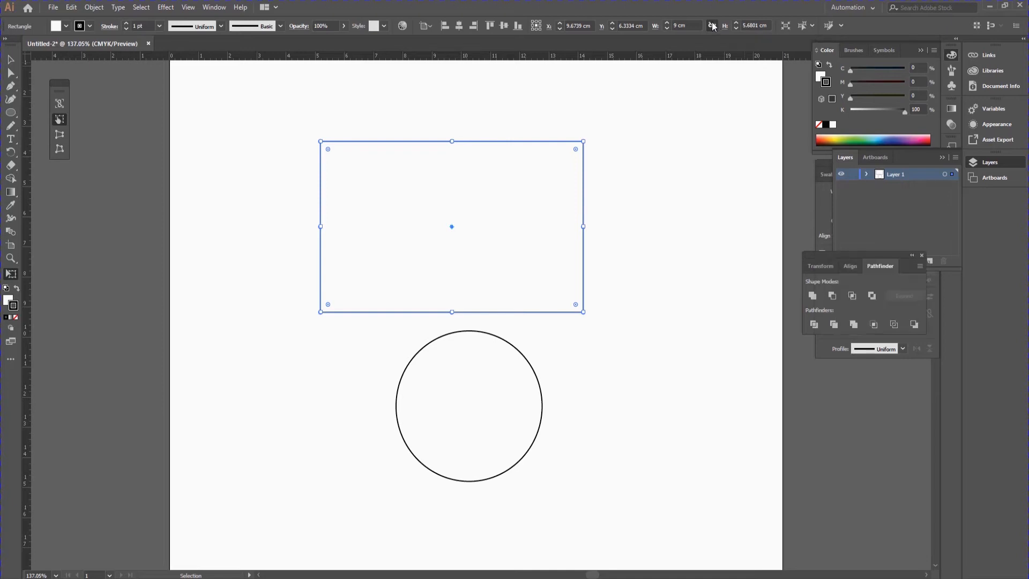
Try a rectangle width of 10 cm with width and height unlinked, and set the width back to 9 cm.
{"action": "key", "text": "Tab"}
{"action": "key", "text": "shift+Tab"}
{"action": "type", "text": "10"}
{"action": "key", "text": "Return"}
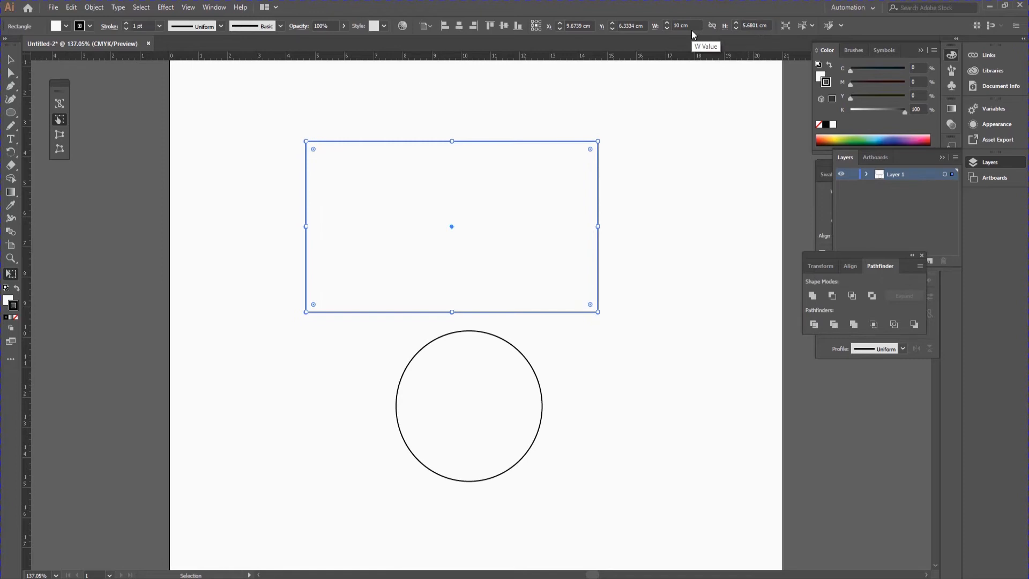
{"action": "type", "text": "9"}
{"action": "key", "text": "Return"}
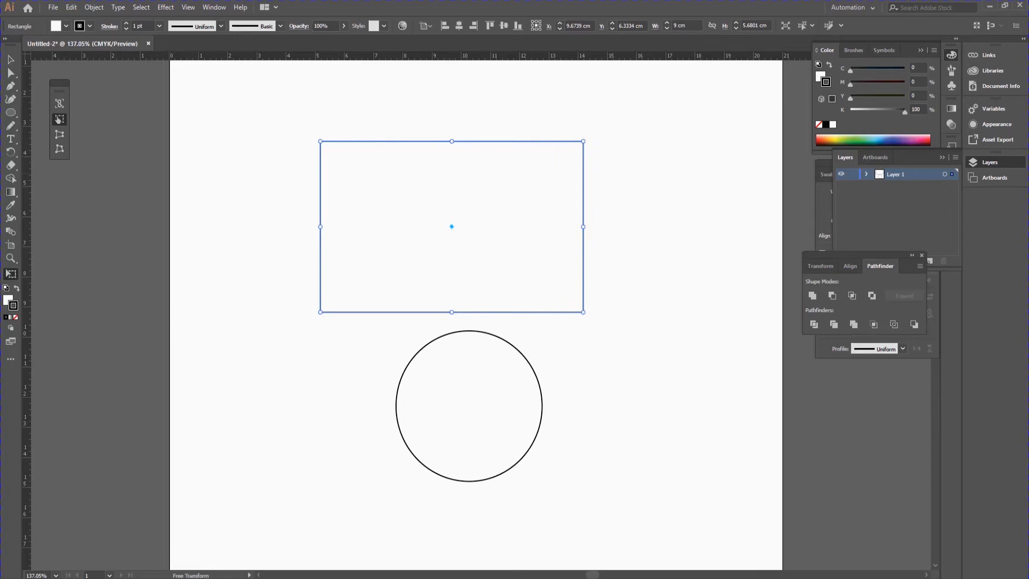
Resize the rectangle freely from its upper-left corner to about 7.78 by 5.74 cm, undoing the extra resize.
{"action": "left_click_drag", "start_coordinate": [320, 141], "coordinate": [361, 144]}
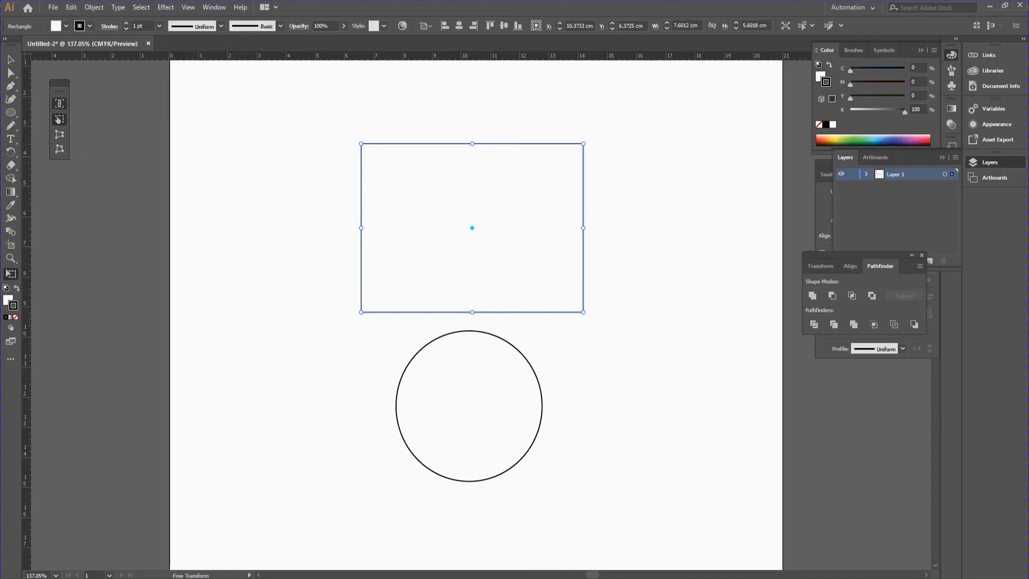
{"action": "left_click_drag", "start_coordinate": [362, 143], "coordinate": [332, 172]}
{"action": "key", "text": "ctrl+z"}
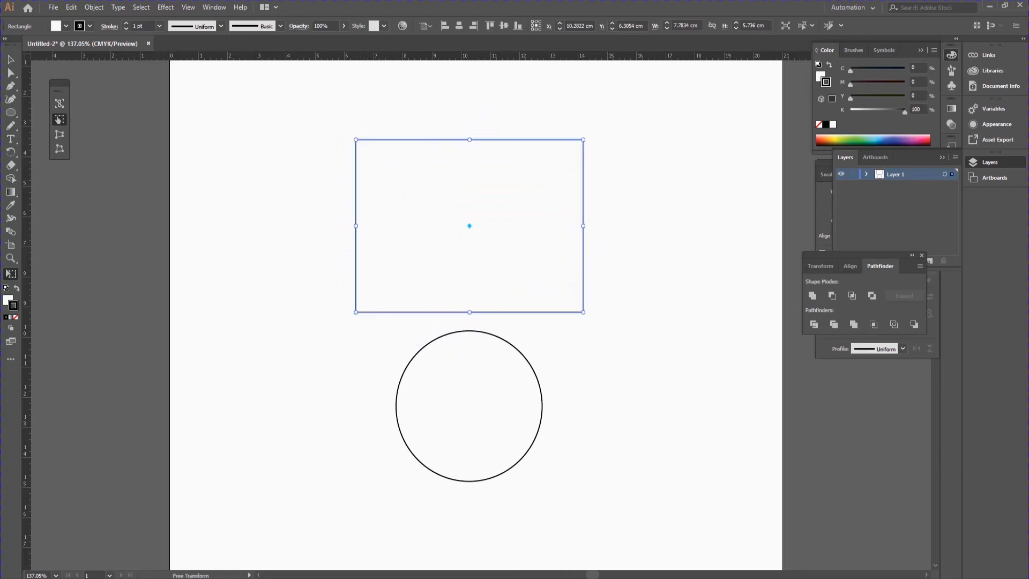
Try enlarging the rectangle from its upper-left corner, freely and with Constrain, and undo each resize.
{"action": "left_click_drag", "start_coordinate": [356, 140], "coordinate": [264, 122]}
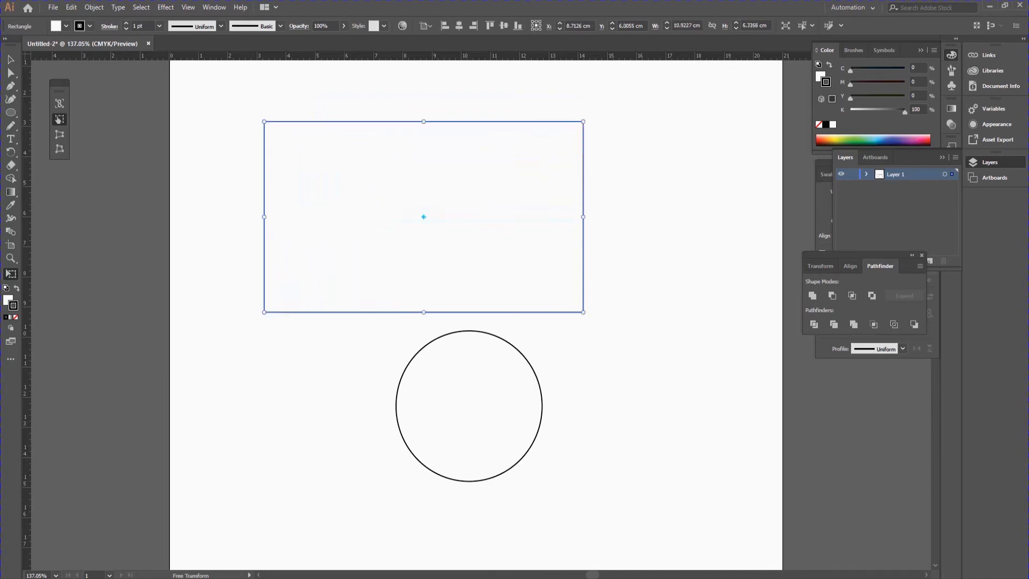
{"action": "key", "text": "ctrl+z"}
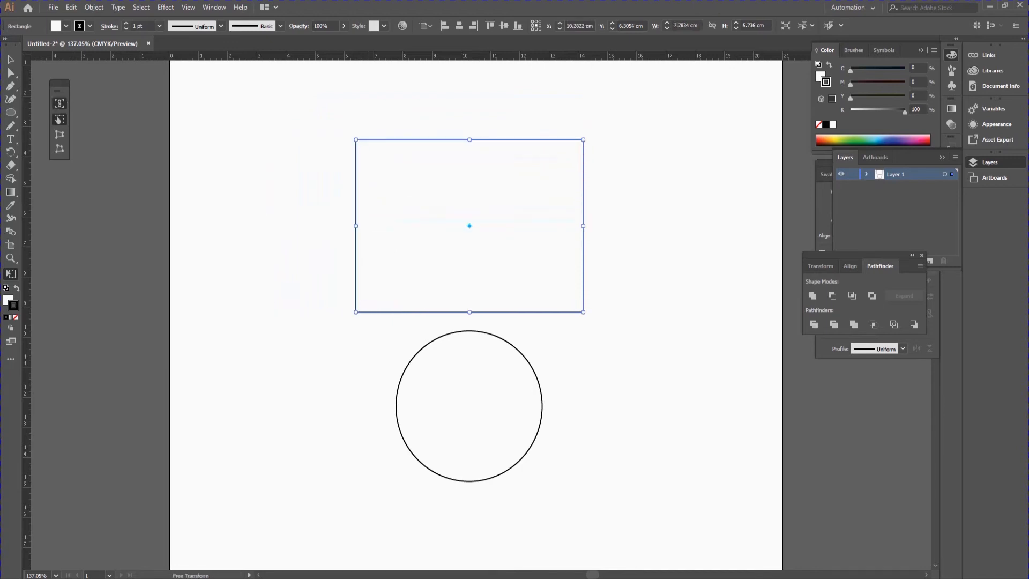
{"action": "left_click_drag", "start_coordinate": [355, 139], "coordinate": [312, 106]}
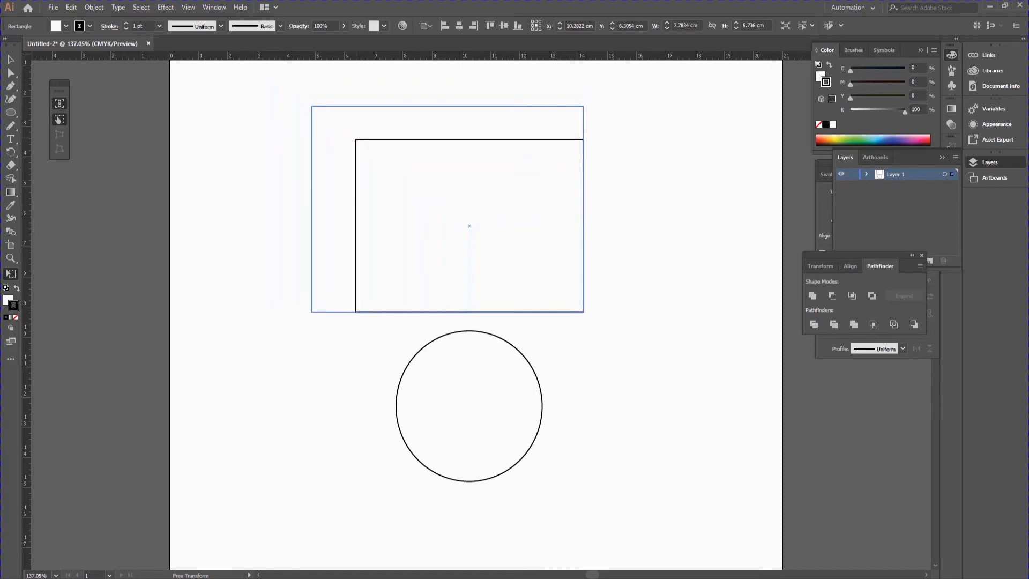
{"action": "left_click_drag", "start_coordinate": [311, 106], "coordinate": [312, 106]}
{"action": "key", "text": "ctrl+z"}
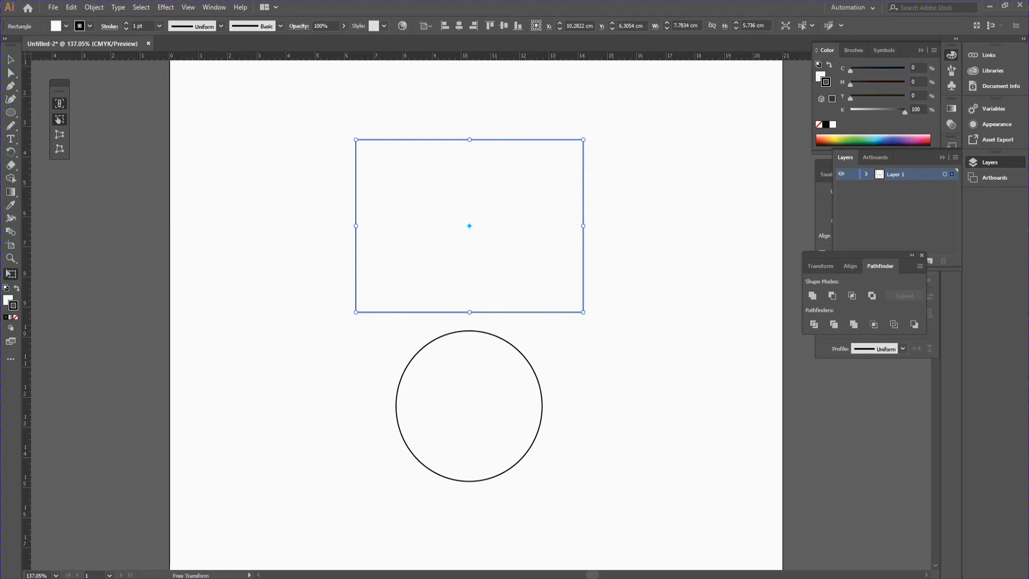
Try Perspective Distort on the rectangle by moving its upper-left corner down to narrow the left side, and undo each attempt.
{"action": "left_click", "coordinate": [61, 136]}
{"action": "left_click", "coordinate": [356, 139]}
{"action": "mouse_move", "coordinate": [355, 139]}
{"action": "left_mouse_down"}
{"action": "mouse_move", "coordinate": [355, 219]}
{"action": "mouse_move", "coordinate": [356, 139]}
{"action": "left_mouse_up"}
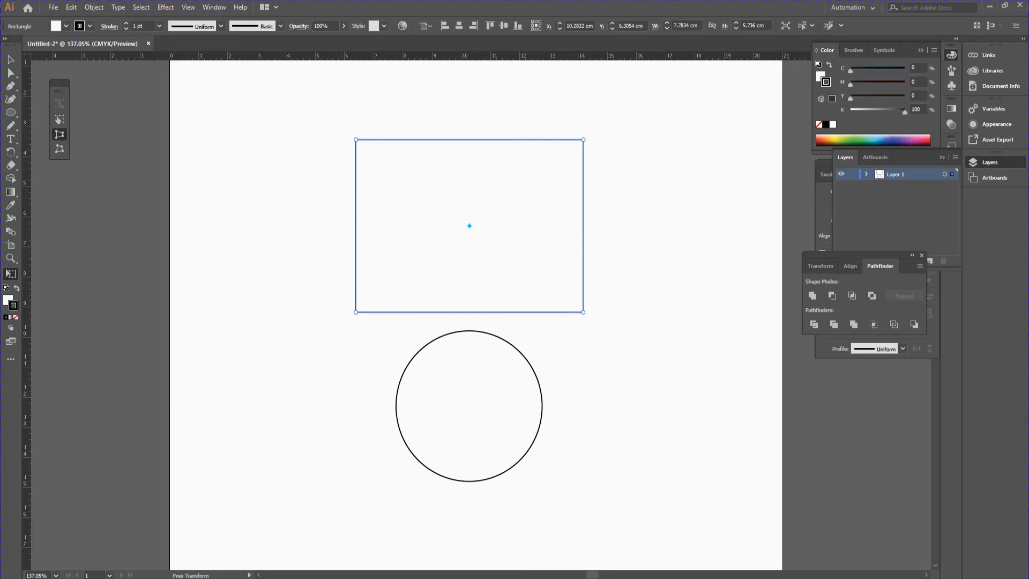
{"action": "left_click_drag", "start_coordinate": [356, 140], "coordinate": [356, 199]}
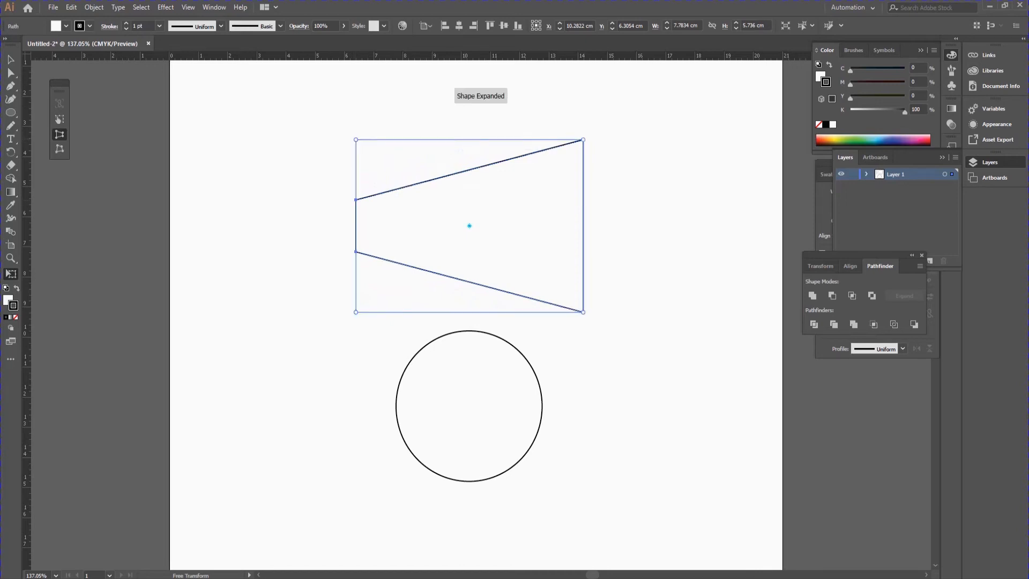
{"action": "key", "text": "ctrl+z"}
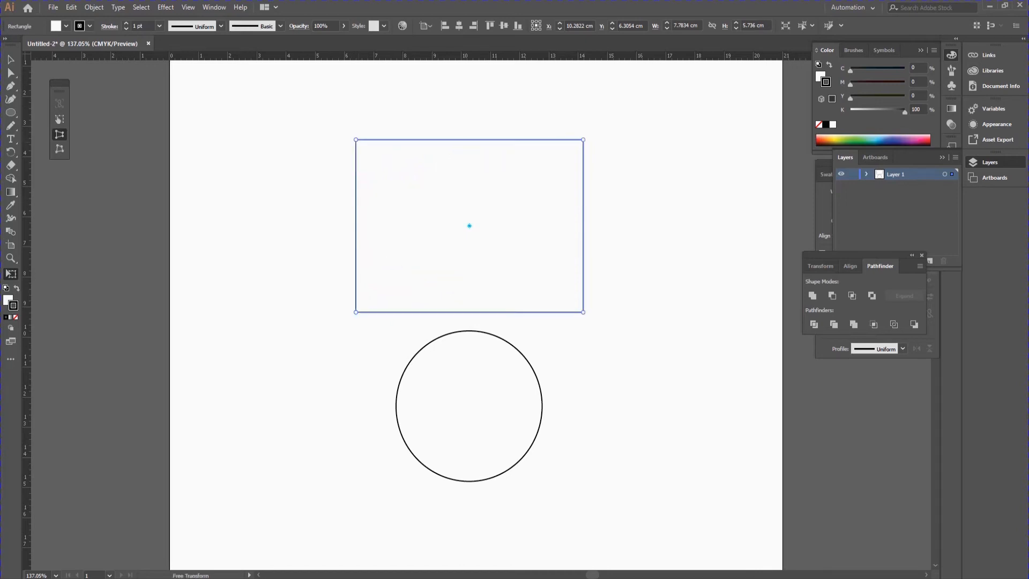
{"action": "left_click_drag", "start_coordinate": [356, 140], "coordinate": [356, 191]}
{"action": "key", "text": "ctrl+z"}
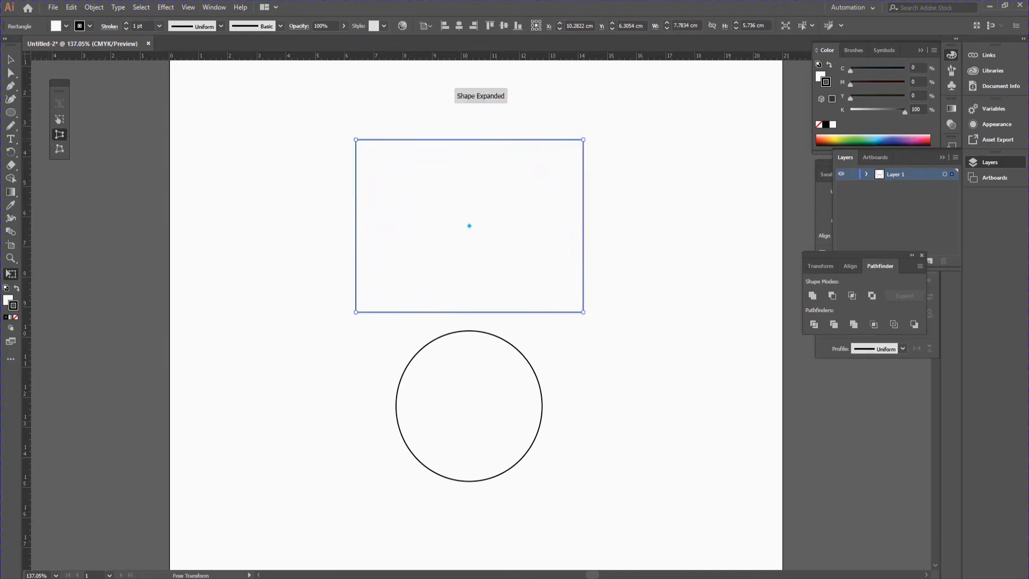
Try widening the rectangle's upper edge symmetrically with Perspective Distort, and undo the distortion.
{"action": "left_click_drag", "start_coordinate": [355, 140], "coordinate": [189, 140]}
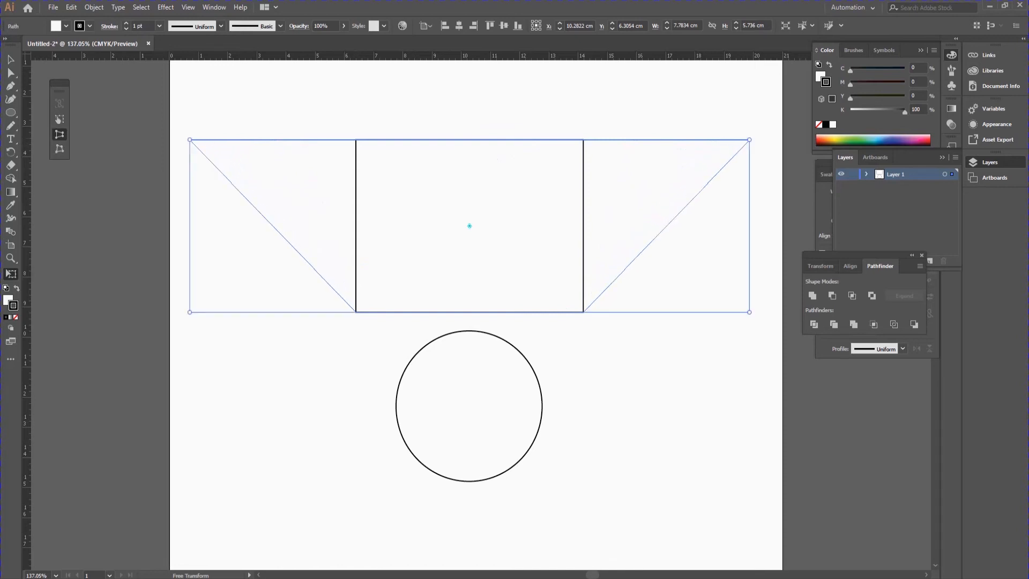
{"action": "key", "text": "ctrl+z"}
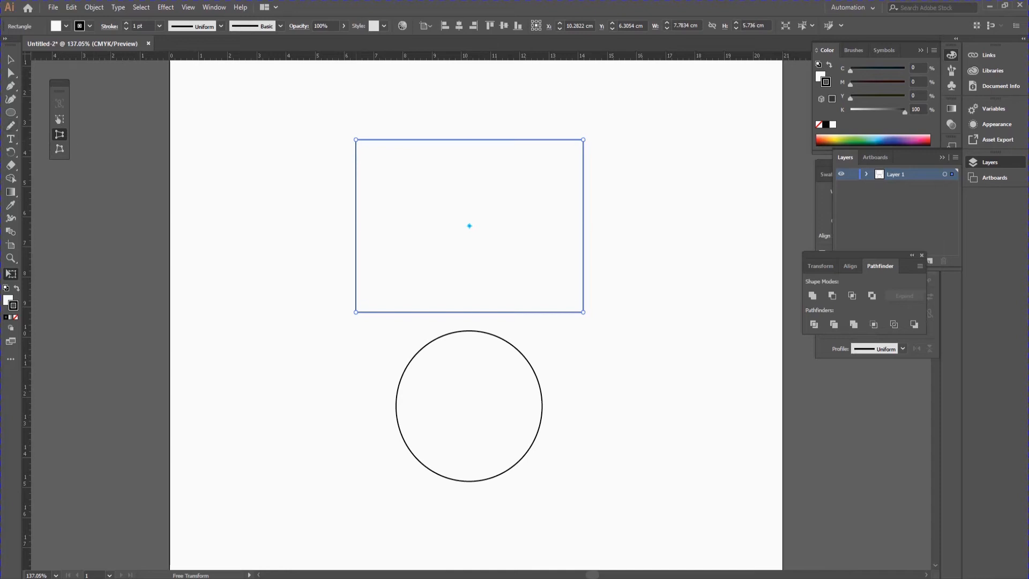
{"action": "mouse_move", "coordinate": [356, 139]}
{"action": "left_mouse_down"}
{"action": "mouse_move", "coordinate": [468, 139]}
{"action": "mouse_move", "coordinate": [232, 140]}
{"action": "mouse_move", "coordinate": [374, 140]}
{"action": "mouse_move", "coordinate": [355, 140]}
{"action": "left_mouse_up"}
Try Free Distort on the rectangle's two upper corners and lower-right corner, and undo all three corner moves.
{"action": "left_click", "coordinate": [60, 148]}
{"action": "left_click_drag", "start_coordinate": [356, 140], "coordinate": [381, 158]}
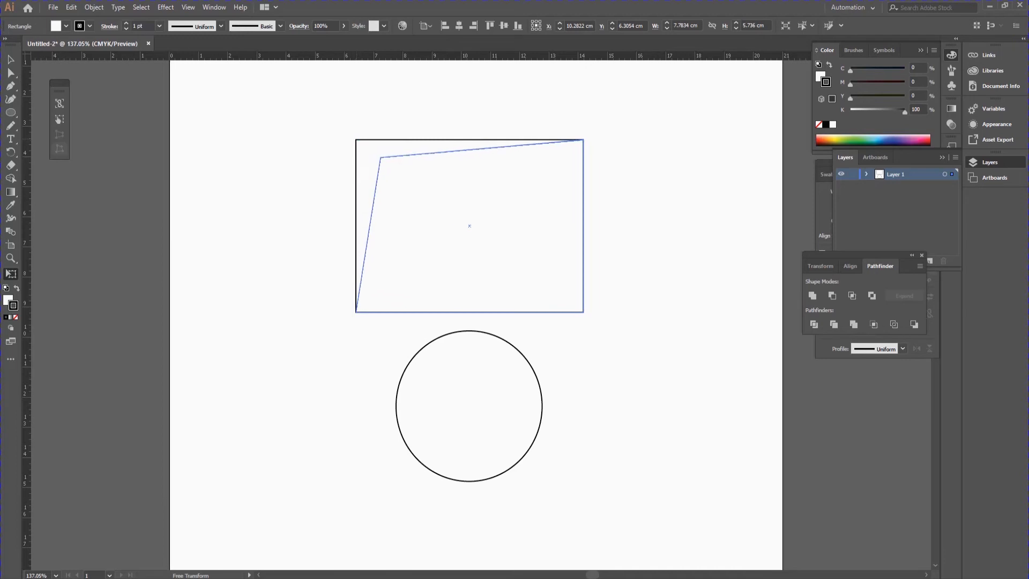
{"action": "left_click_drag", "start_coordinate": [583, 140], "coordinate": [580, 148]}
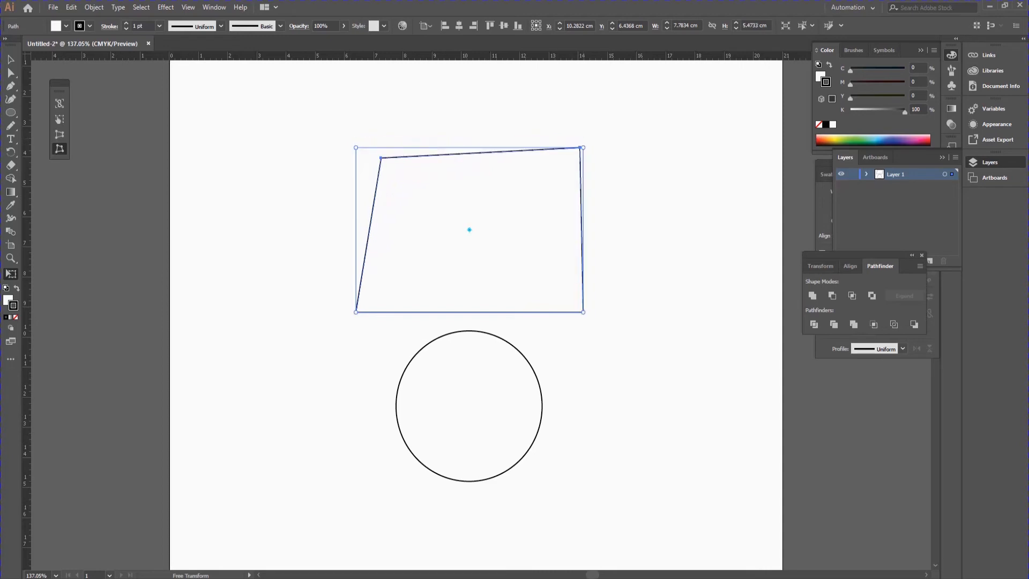
{"action": "left_click_drag", "start_coordinate": [583, 312], "coordinate": [556, 314]}
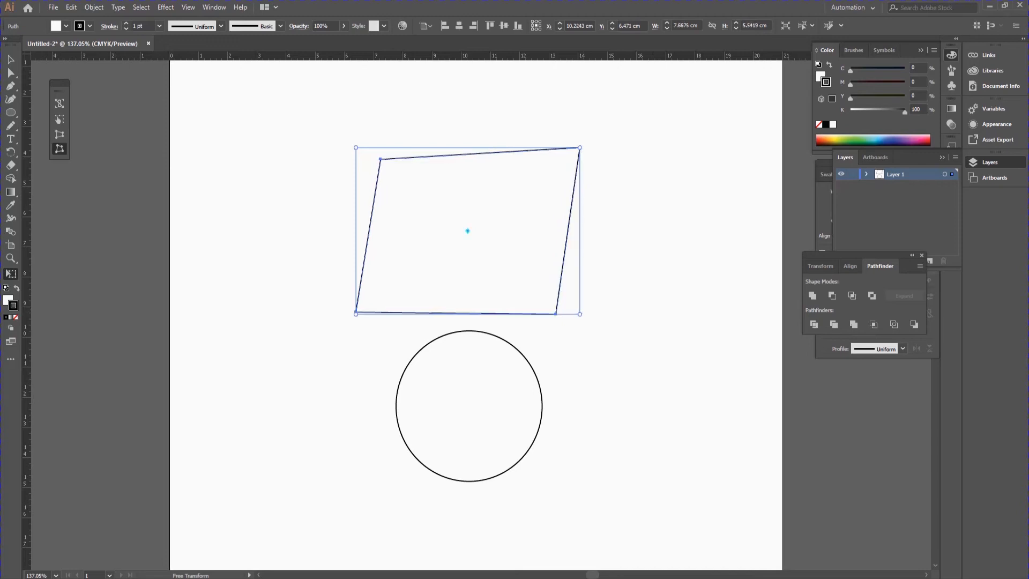
{"action": "key", "text": "v"}
{"action": "key", "text": "a"}
{"action": "key", "text": "ctrl+z"}
{"action": "key", "text": "ctrl+z"}
{"action": "key", "text": "ctrl+z"}
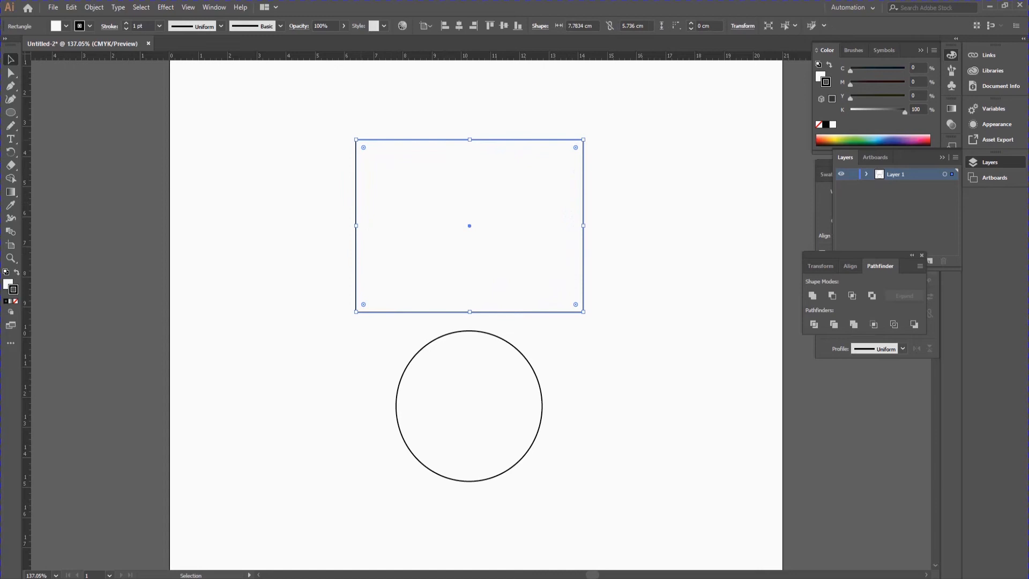
Repeat the Free Distort on three rectangle corners, deselect the shape, undo the distortions and return to the Selection tool.
{"action": "key", "text": "e"}
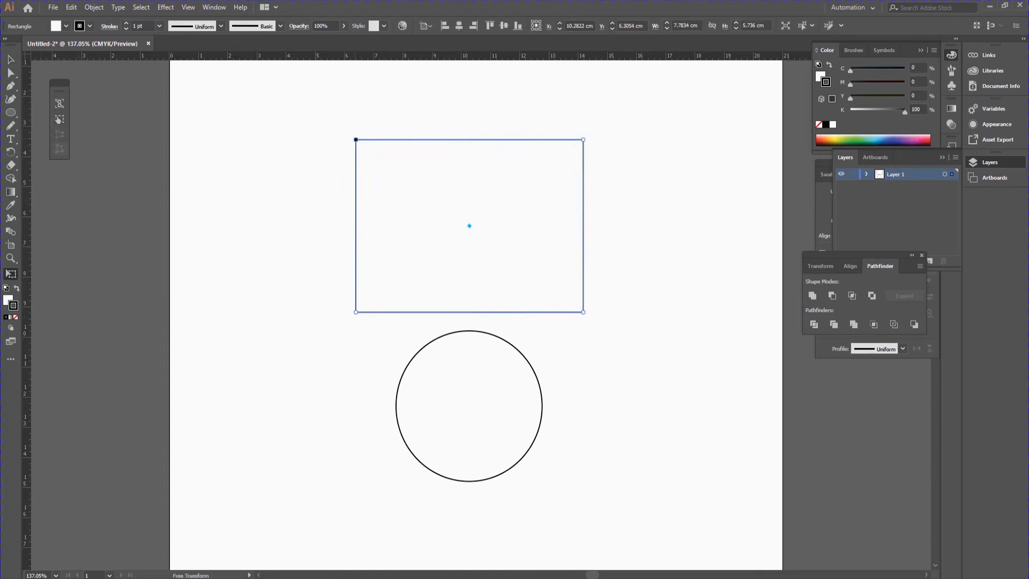
{"action": "left_click_drag", "start_coordinate": [356, 140], "coordinate": [353, 162]}
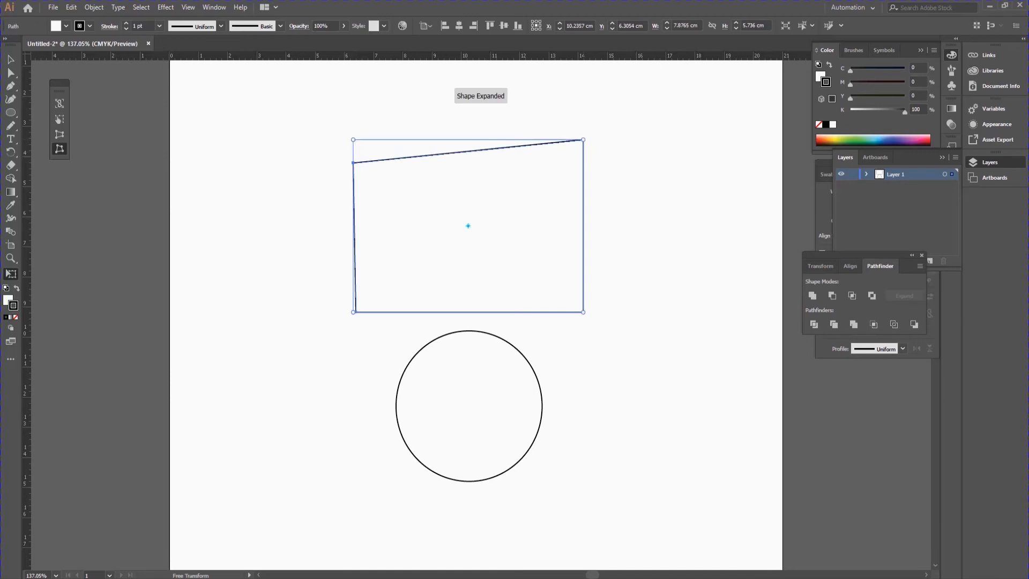
{"action": "left_click_drag", "start_coordinate": [583, 140], "coordinate": [557, 152]}
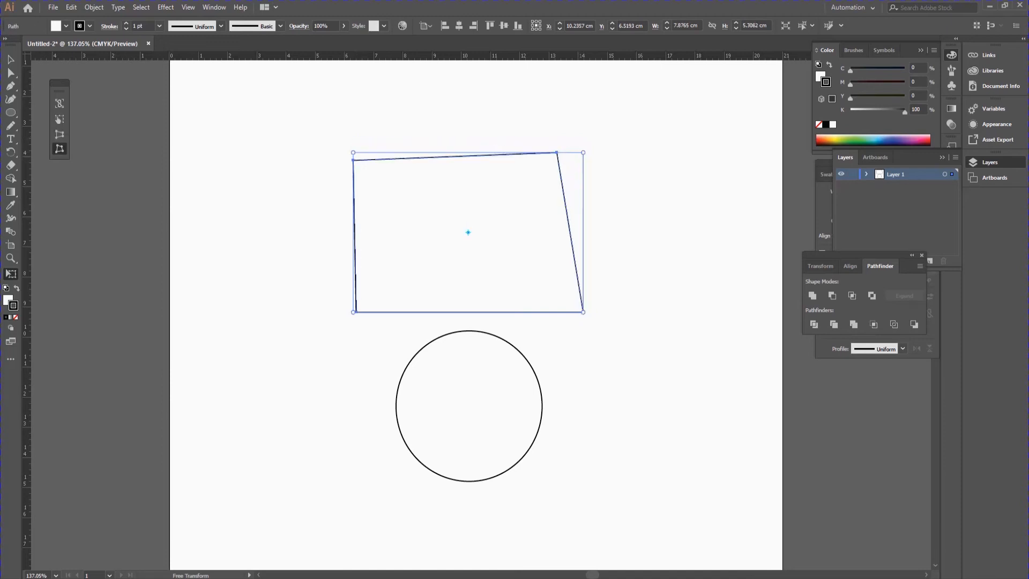
{"action": "left_click_drag", "start_coordinate": [583, 311], "coordinate": [579, 288]}
{"action": "key", "text": "ctrl+shift+a"}
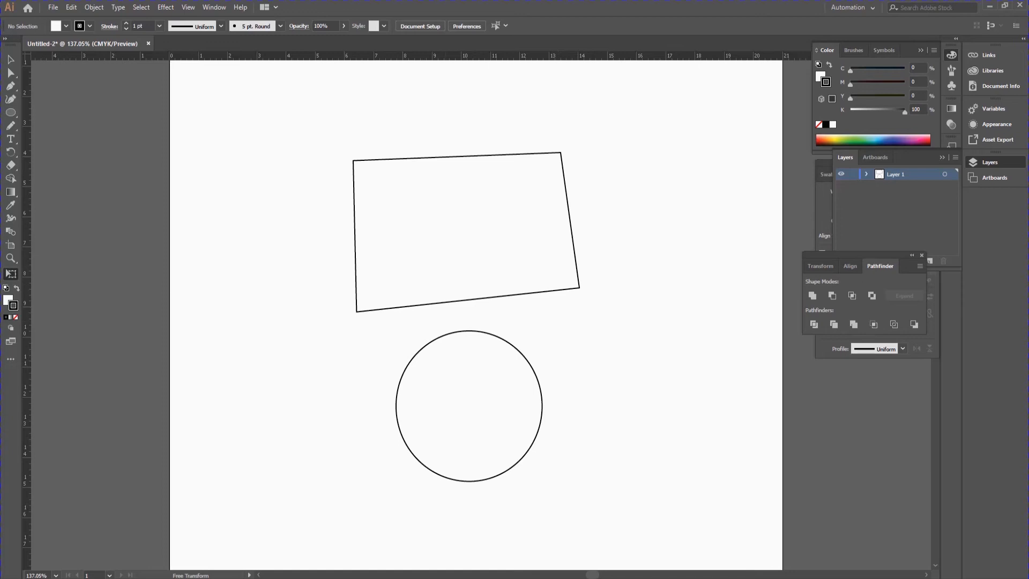
{"action": "key", "text": "ctrl+z"}
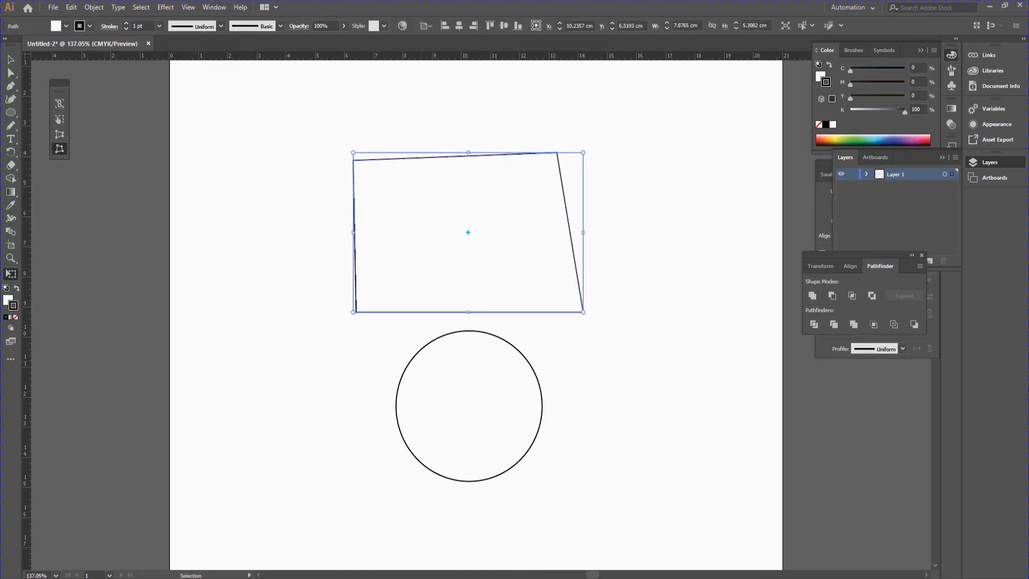
{"action": "key", "text": "ctrl+z"}
{"action": "key", "text": "ctrl+z"}
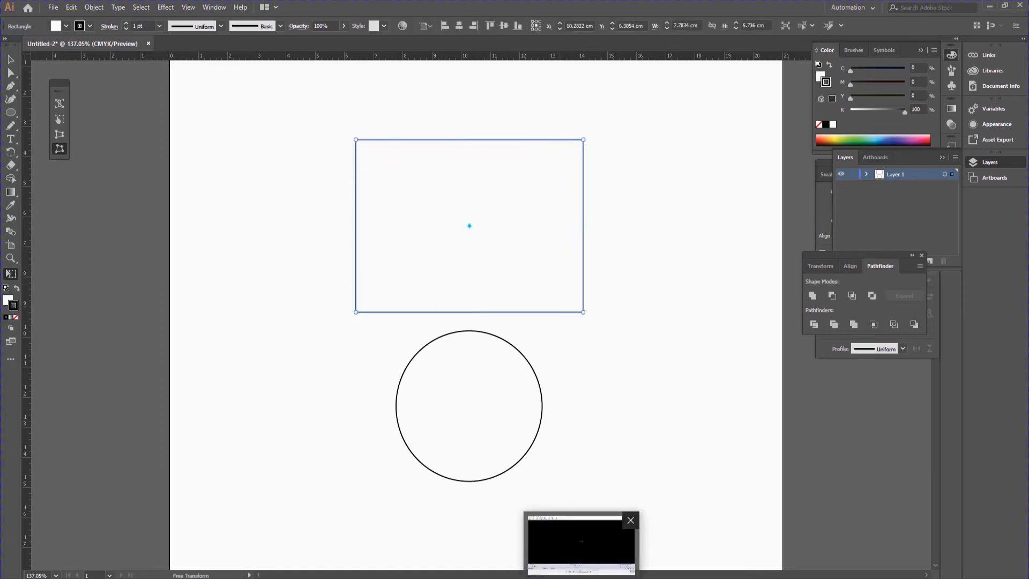
{"action": "key", "text": "v"}
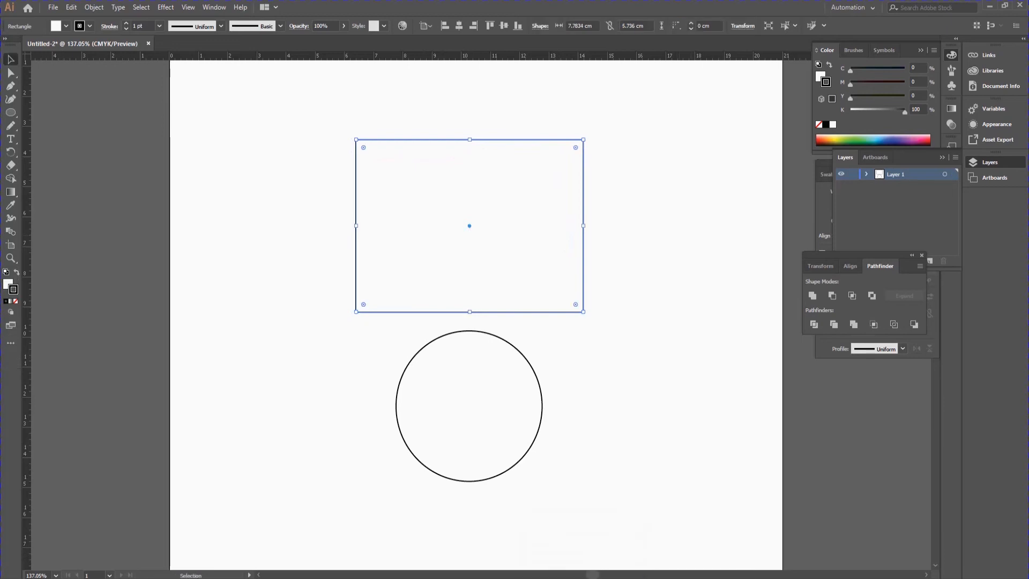
Select the rectangle and circle together, clear the selection and activate the Polygon tool.
{"action": "key", "text": "ctrl+shift+a"}
{"action": "left_click_drag", "start_coordinate": [525, 297], "coordinate": [306, 434]}
{"action": "left_click_drag", "start_coordinate": [10, 112], "coordinate": [78, 144]}
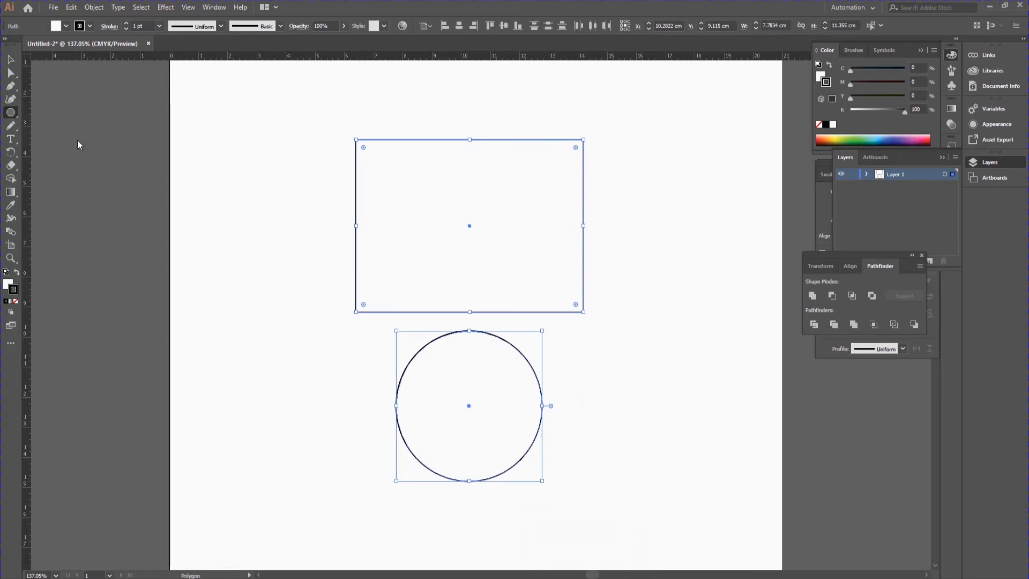
{"action": "scroll", "coordinate": [332, 298], "scroll_direction": "down", "scroll_amount": 1}
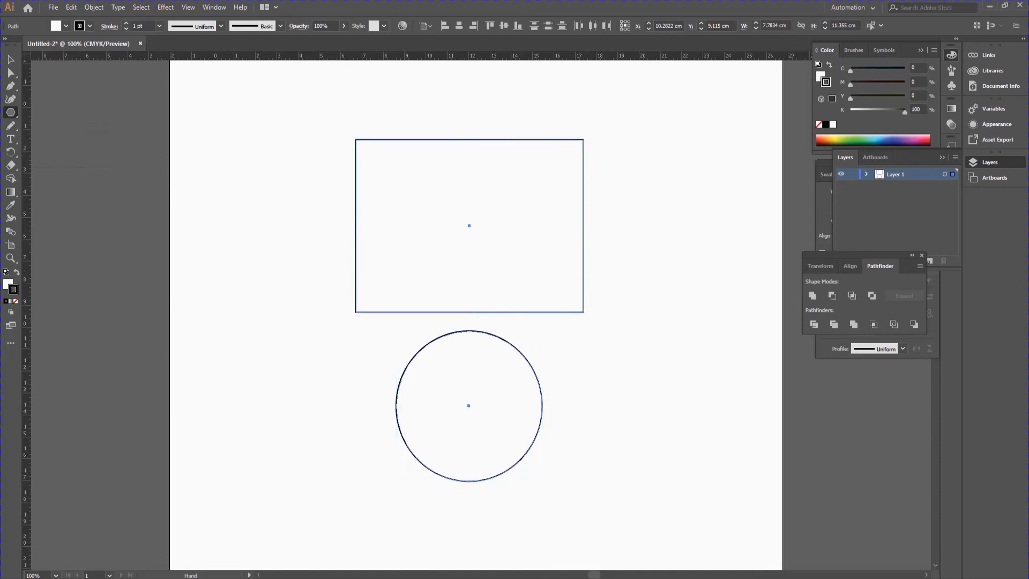
{"action": "key", "text": "v"}
{"action": "left_click_drag", "start_coordinate": [332, 297], "coordinate": [388, 79]}
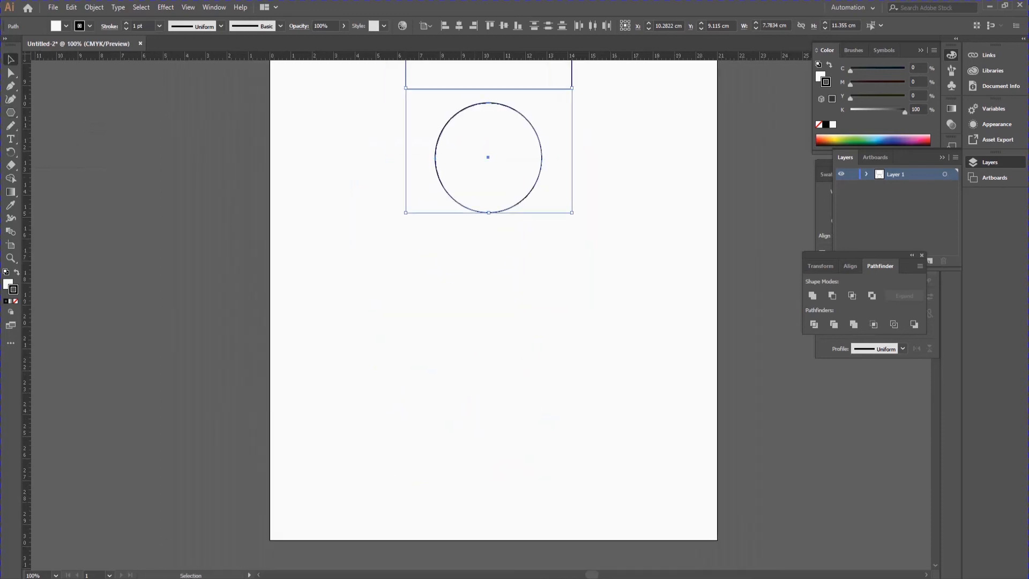
{"action": "key", "text": "ctrl+shift+a"}
{"action": "left_click", "coordinate": [11, 112]}
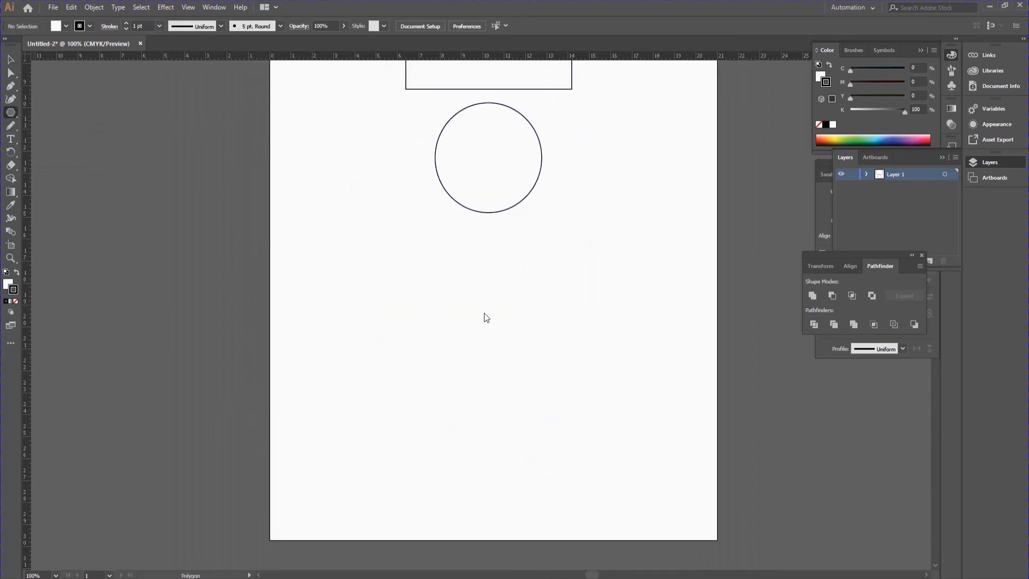
{"action": "left_click", "coordinate": [498, 297]}
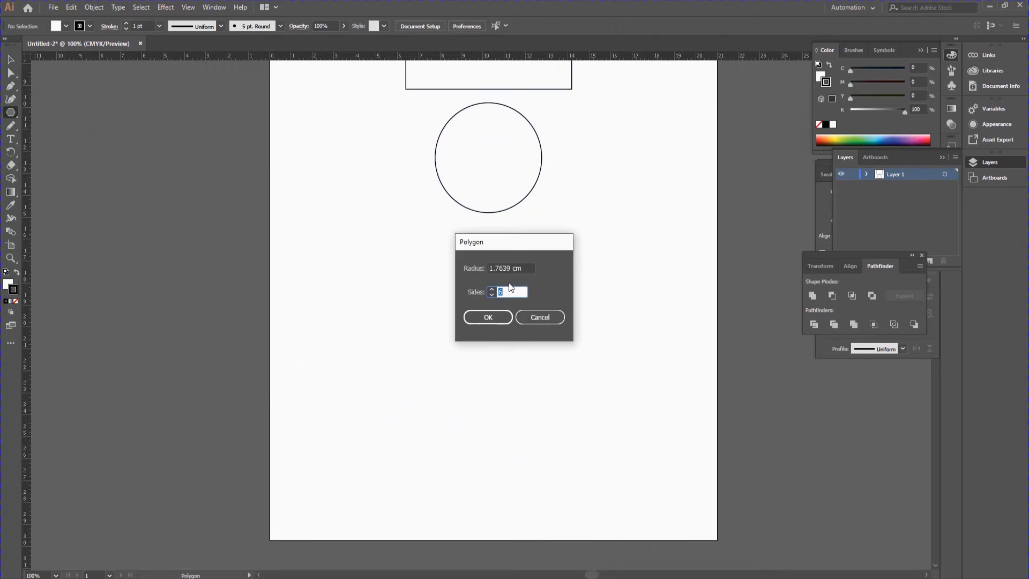
{"action": "key", "text": "Escape"}
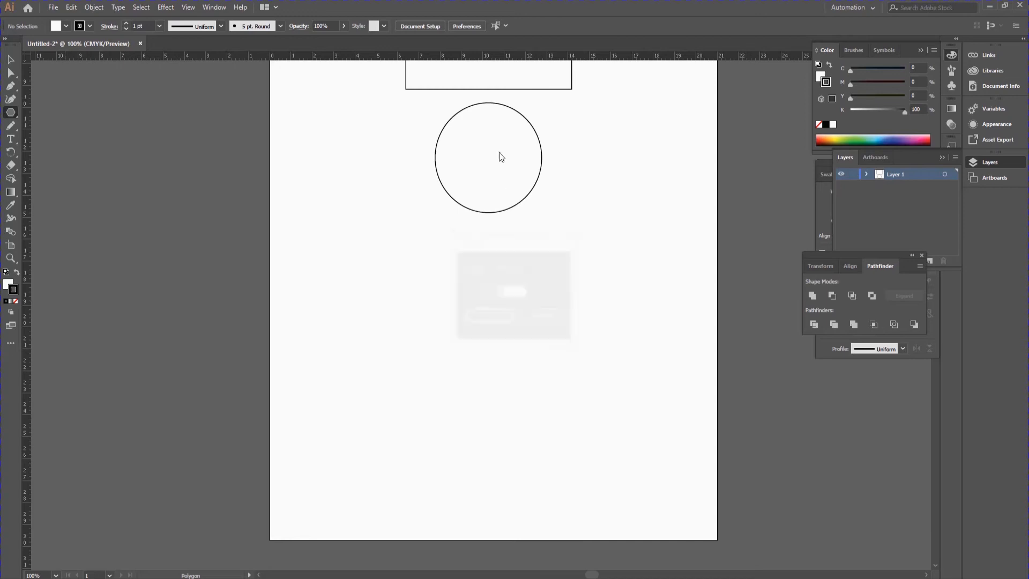
{"action": "left_click_drag", "start_coordinate": [499, 154], "coordinate": [494, 241]}
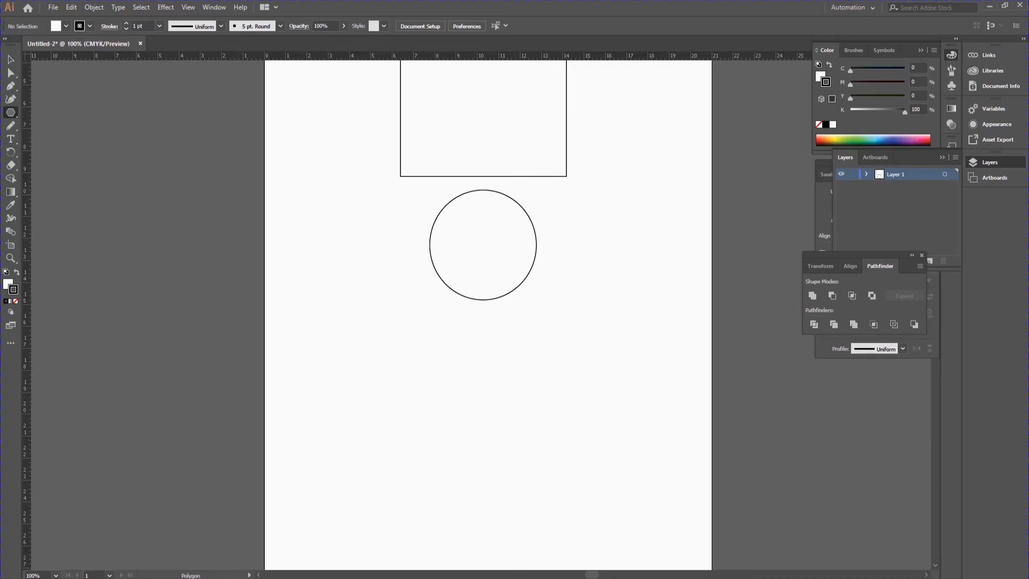
{"action": "scroll", "coordinate": [482, 311], "scroll_direction": "up", "scroll_amount": 3}
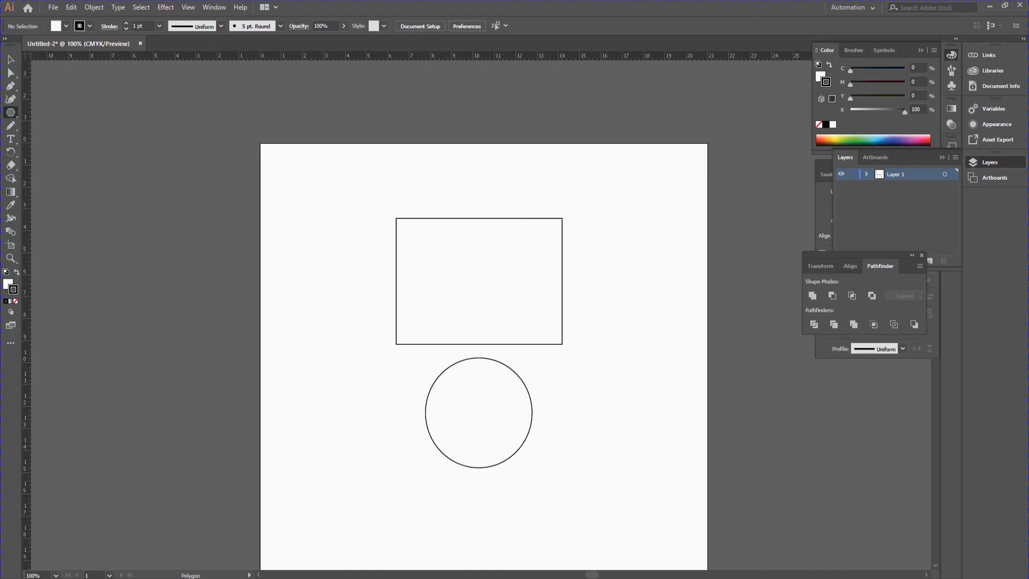
{"action": "scroll", "coordinate": [482, 310], "scroll_direction": "down", "scroll_amount": 5}
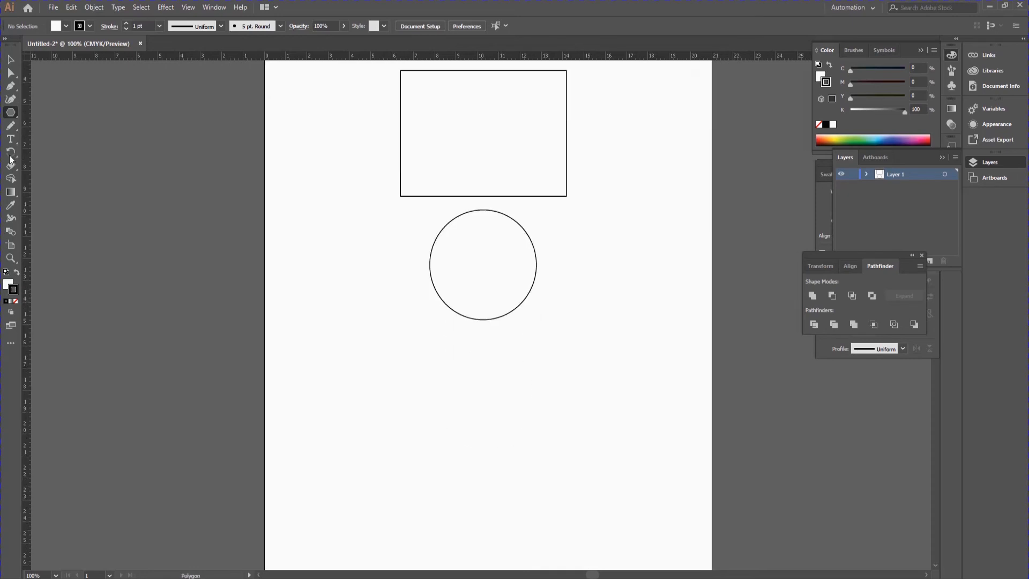
Create a five-sided polygon with a 2 cm radius below the circle.
{"action": "left_click", "coordinate": [498, 288]}
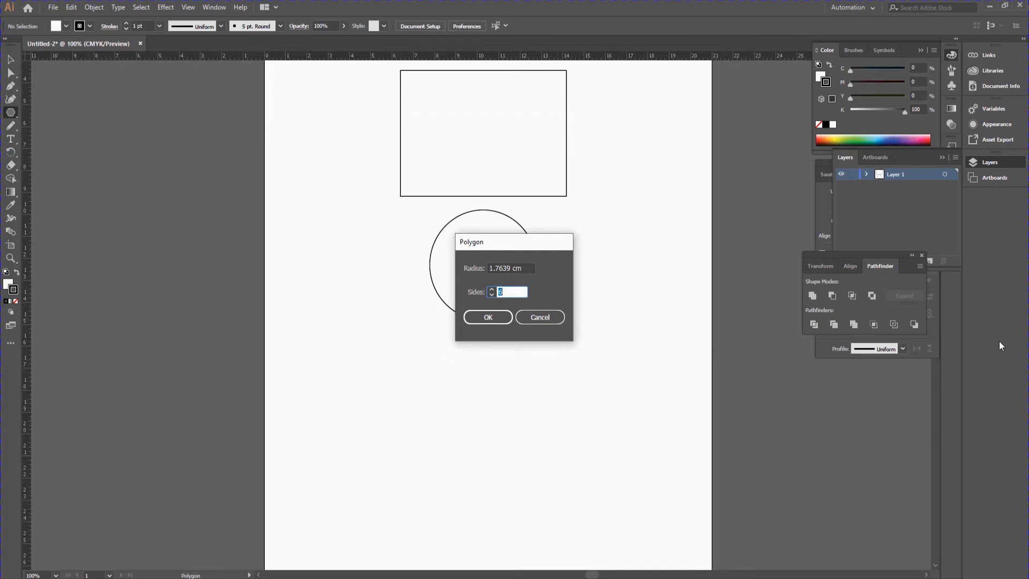
{"action": "key", "text": "shift+Tab"}
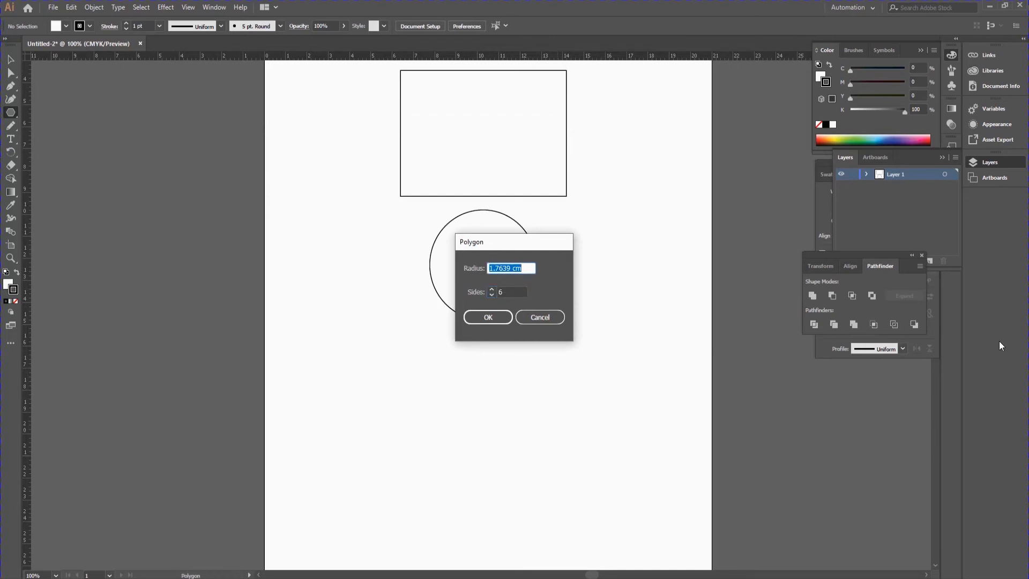
{"action": "type", "text": "2"}
{"action": "key", "text": "Tab"}
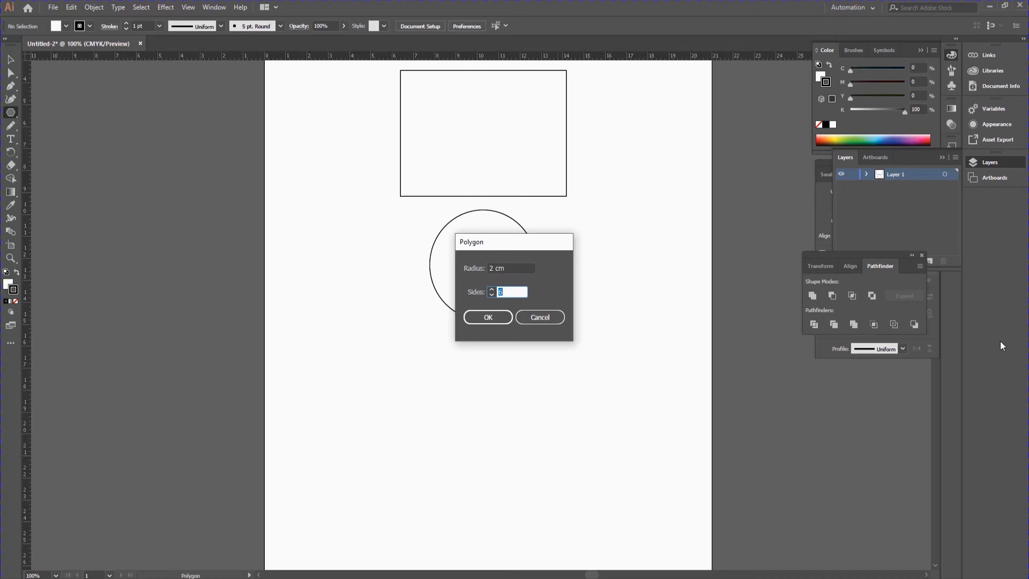
{"action": "type", "text": "5"}
{"action": "key", "text": "Return"}
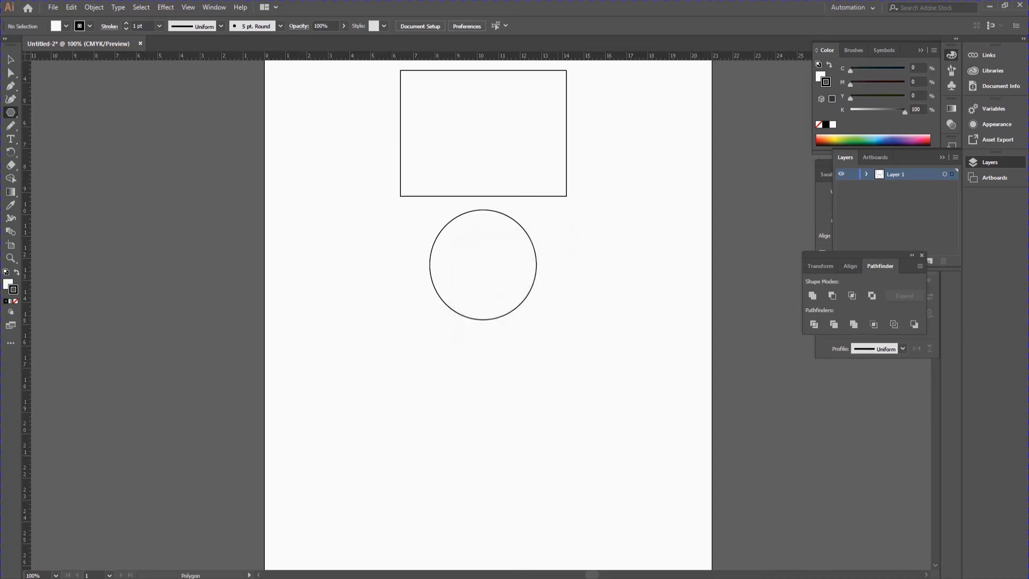
Delete the pentagon below the circle.
{"action": "key", "text": "ctrl+space"}
{"action": "left_click_drag", "start_coordinate": [302, 275], "coordinate": [713, 506]}
{"action": "left_click_drag", "start_coordinate": [442, 321], "coordinate": [592, 333]}
{"action": "key", "text": "v"}
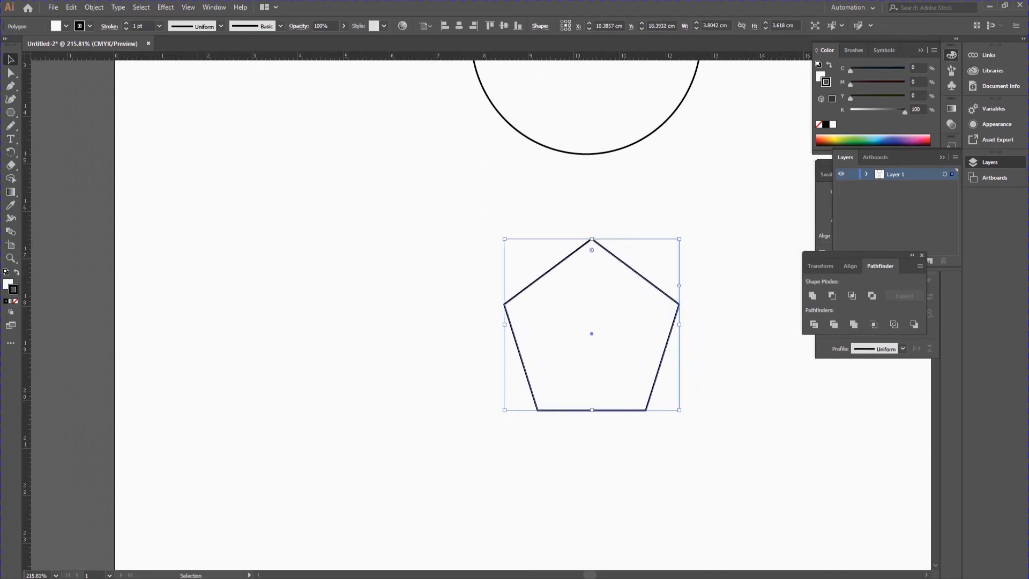
{"action": "key", "text": "Delete"}
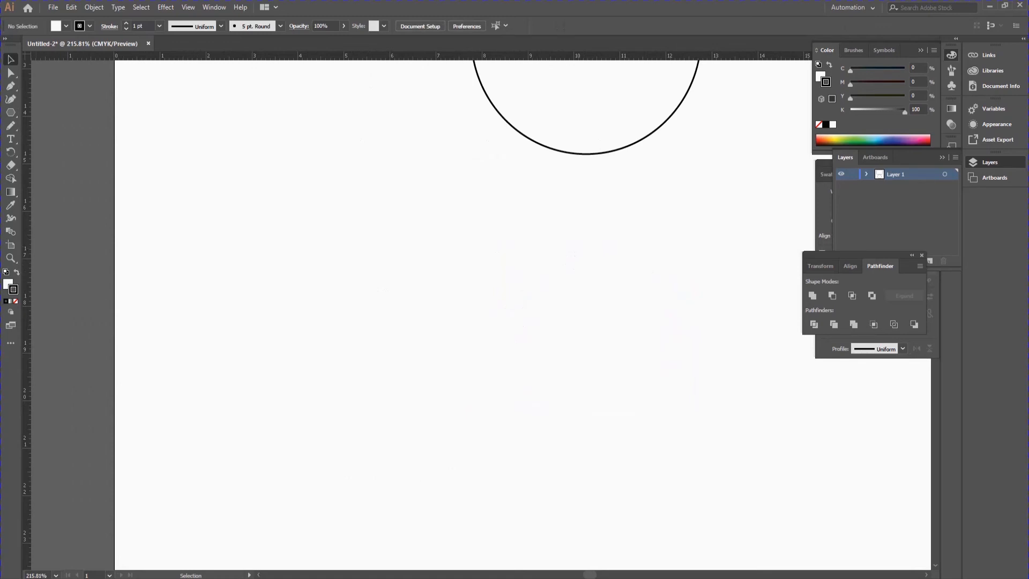
Create a six-sided polygon with a 2 cm radius below the circle and deselect it.
{"action": "left_click", "coordinate": [10, 112]}
{"action": "left_click", "coordinate": [500, 289]}
{"action": "type", "text": "6"}
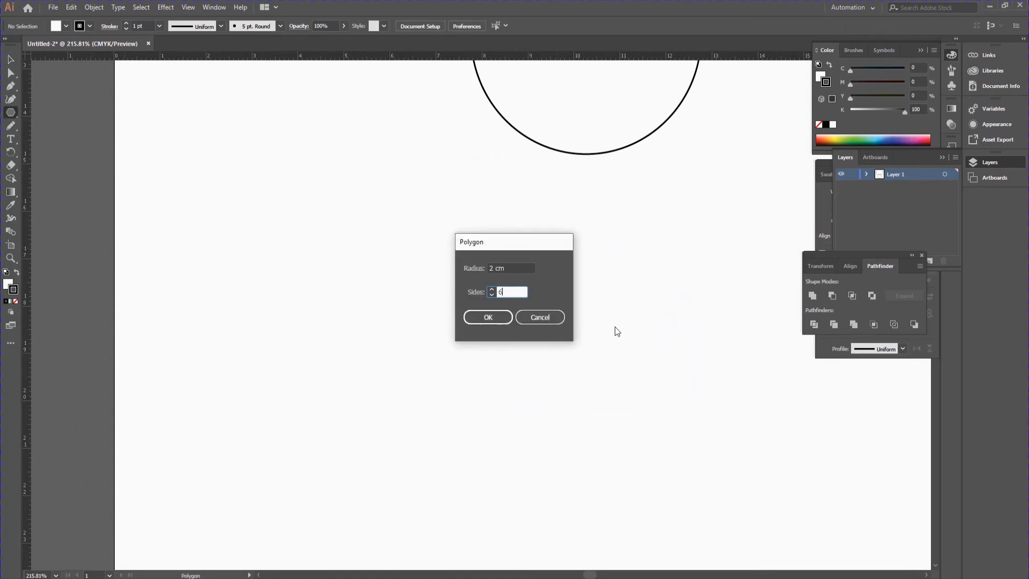
{"action": "key", "text": "Return"}
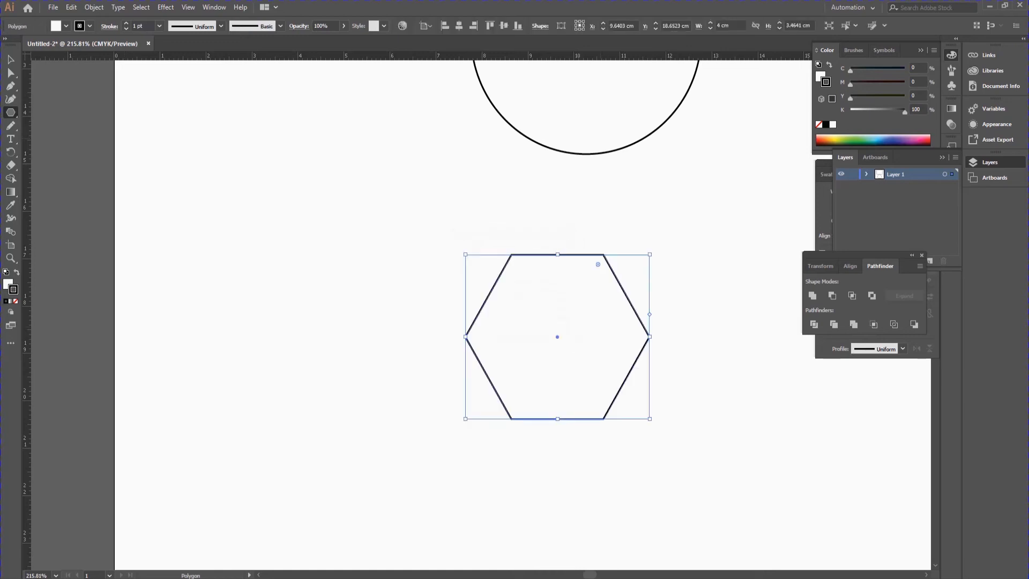
{"action": "key", "text": "v"}
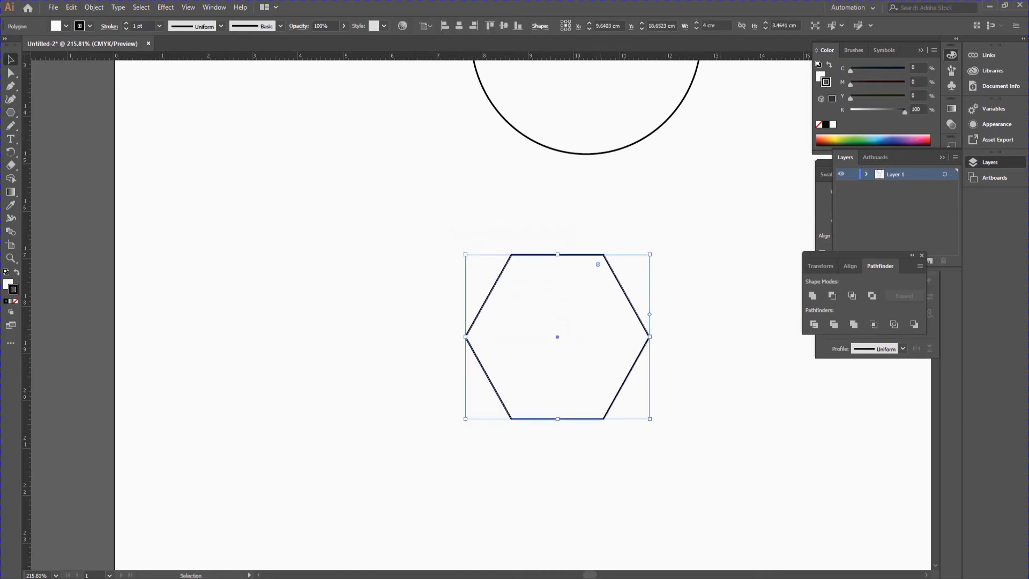
{"action": "key", "text": "ctrl+shift+a"}
{"action": "key", "text": "ctrl+minus"}
{"action": "key", "text": "ctrl+minus"}
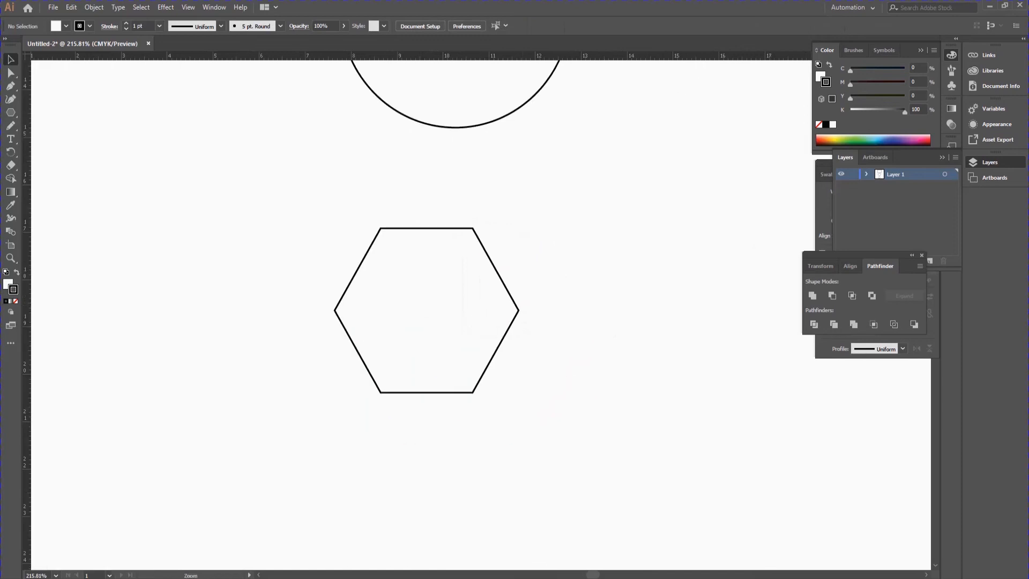
Try drawing a larger hexagon freehand over the circle's lower-right side, rotating it while drawing, and delete it.
{"action": "left_click", "coordinate": [12, 116]}
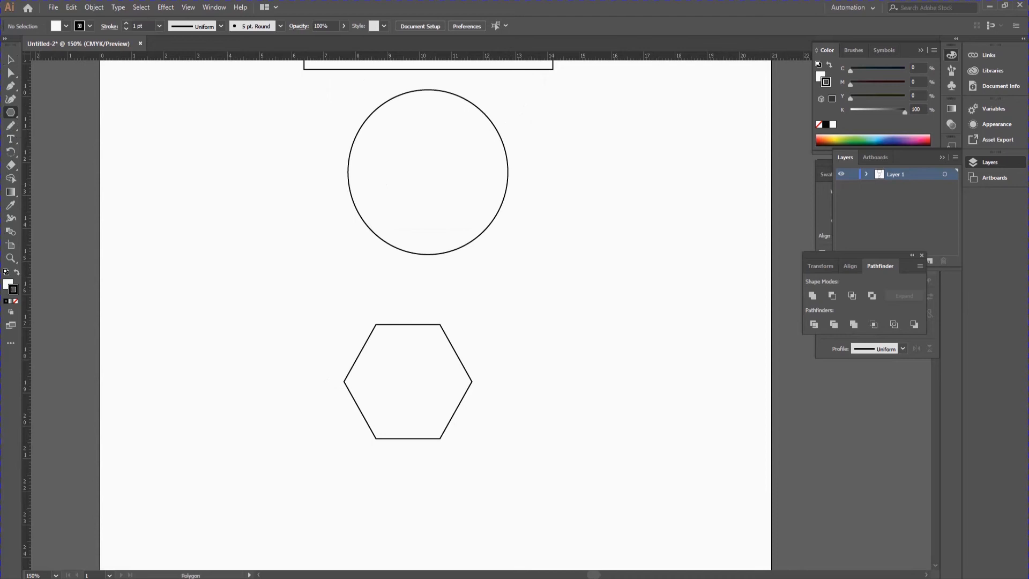
{"action": "left_click_drag", "start_coordinate": [486, 280], "coordinate": [567, 369]}
{"action": "key", "text": "ctrl+z"}
{"action": "left_click_drag", "start_coordinate": [498, 264], "coordinate": [558, 368]}
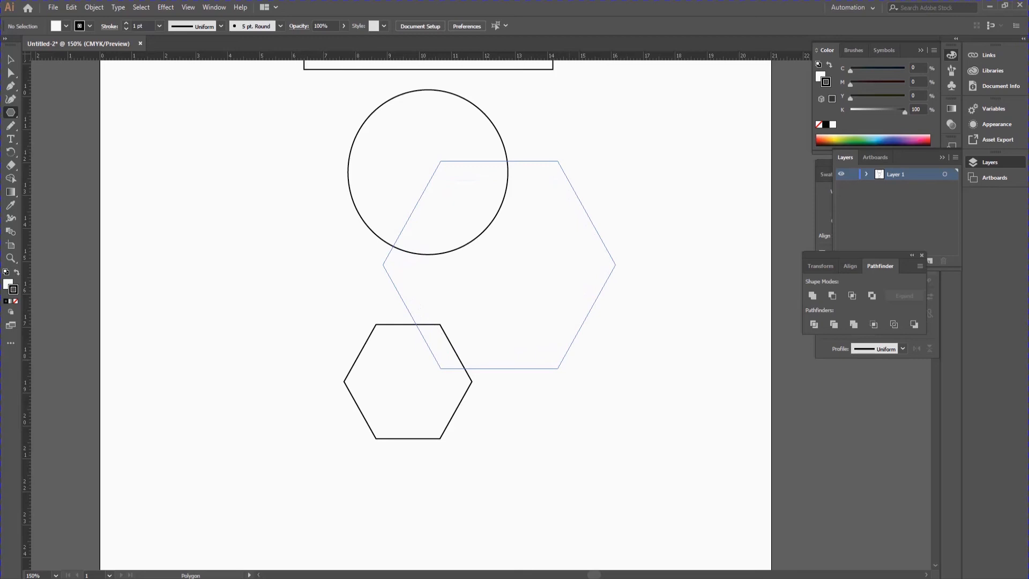
{"action": "left_click_drag", "start_coordinate": [557, 368], "coordinate": [459, 384]}
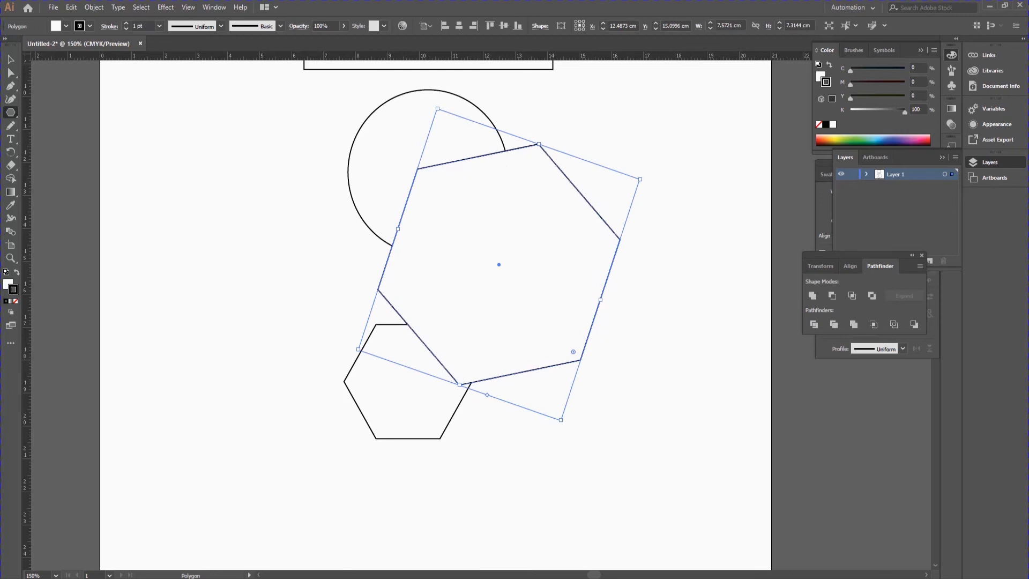
{"action": "key", "text": "Delete"}
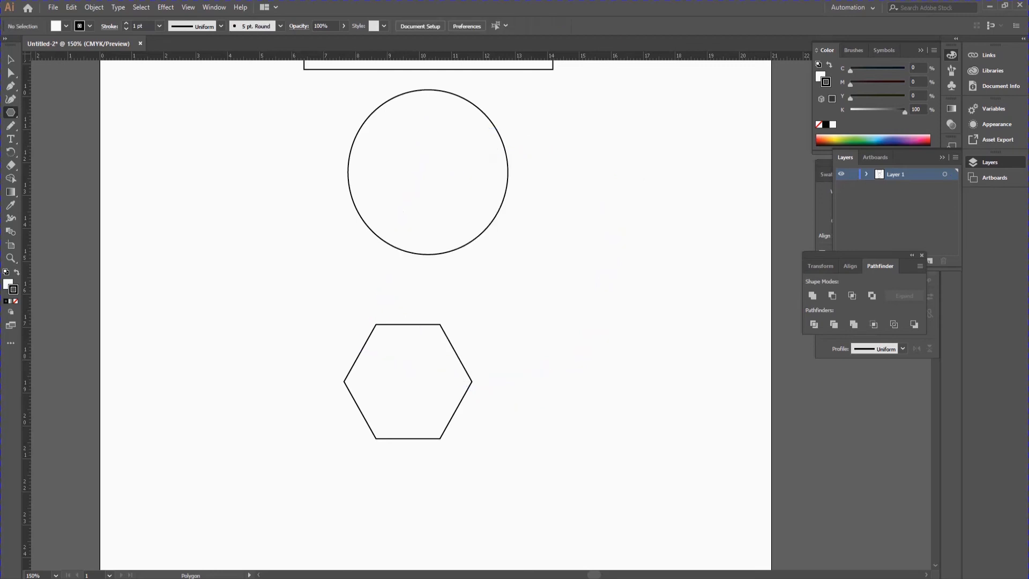
Create a five-pointed star beside the hexagon with radii of 0.8819 cm and 1.7639 cm.
{"action": "key", "text": "v"}
{"action": "left_click", "coordinate": [11, 114]}
{"action": "left_click", "coordinate": [11, 115]}
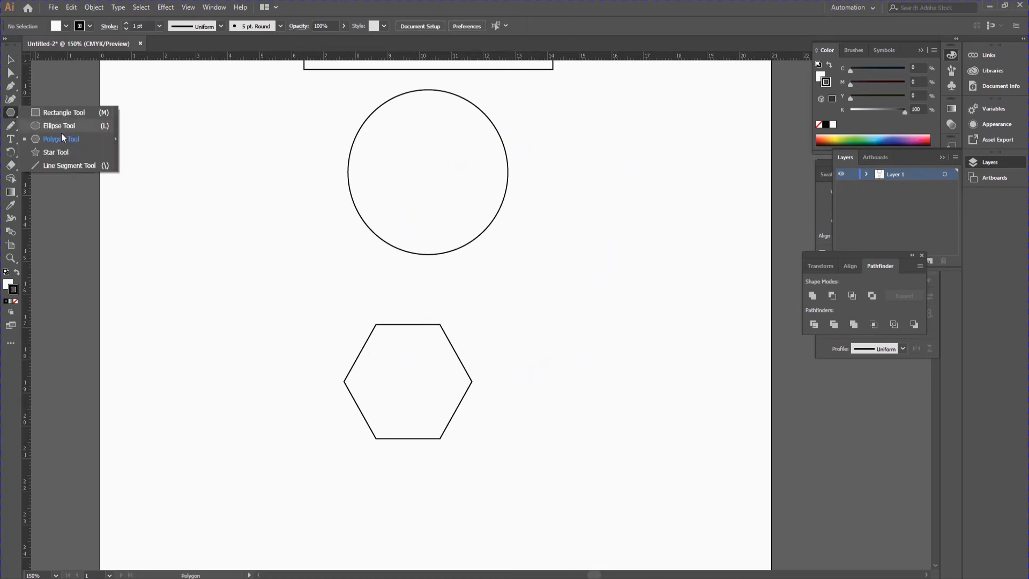
{"action": "left_click", "coordinate": [61, 152]}
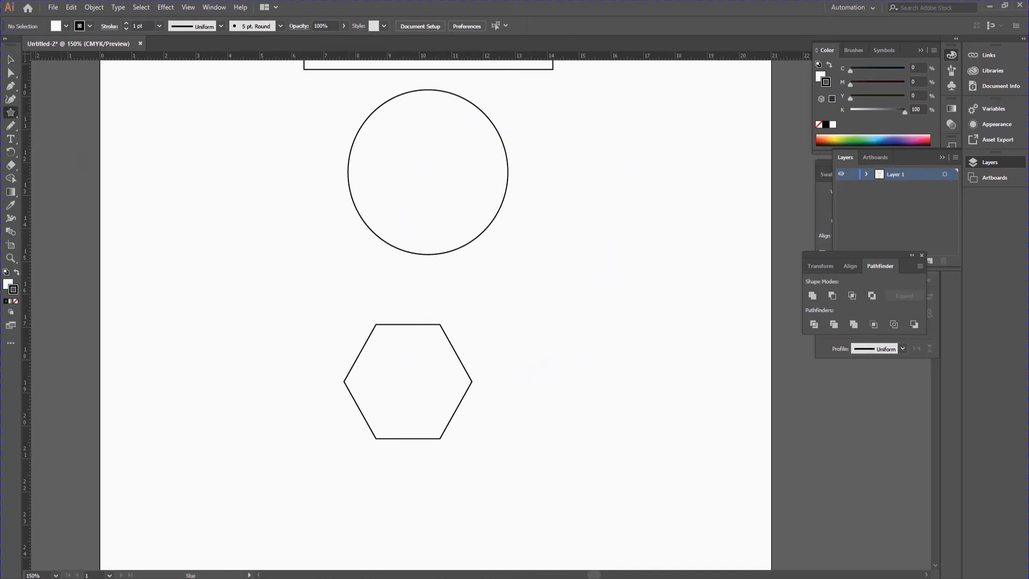
{"action": "left_click", "coordinate": [510, 316]}
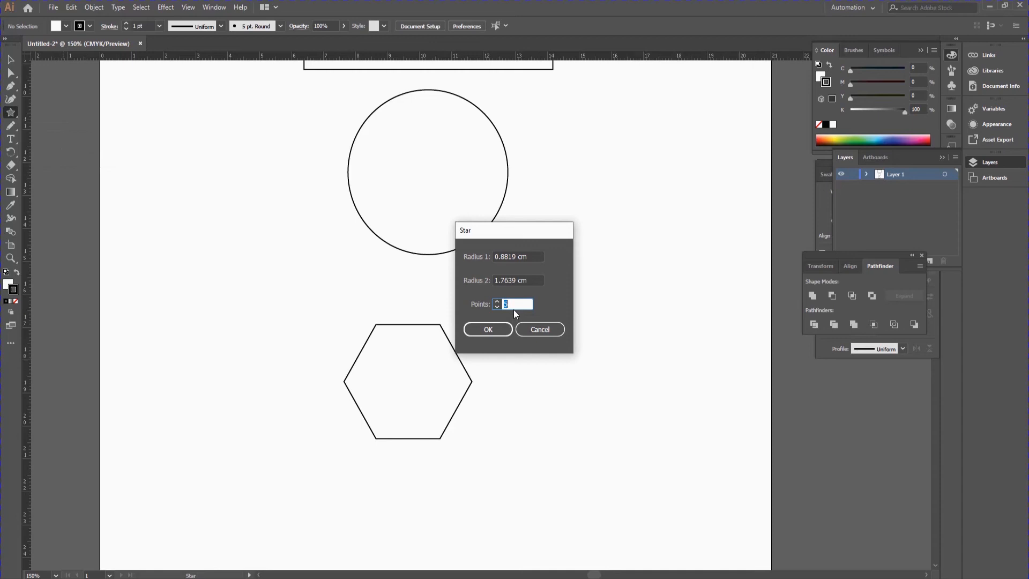
{"action": "key", "text": "Return"}
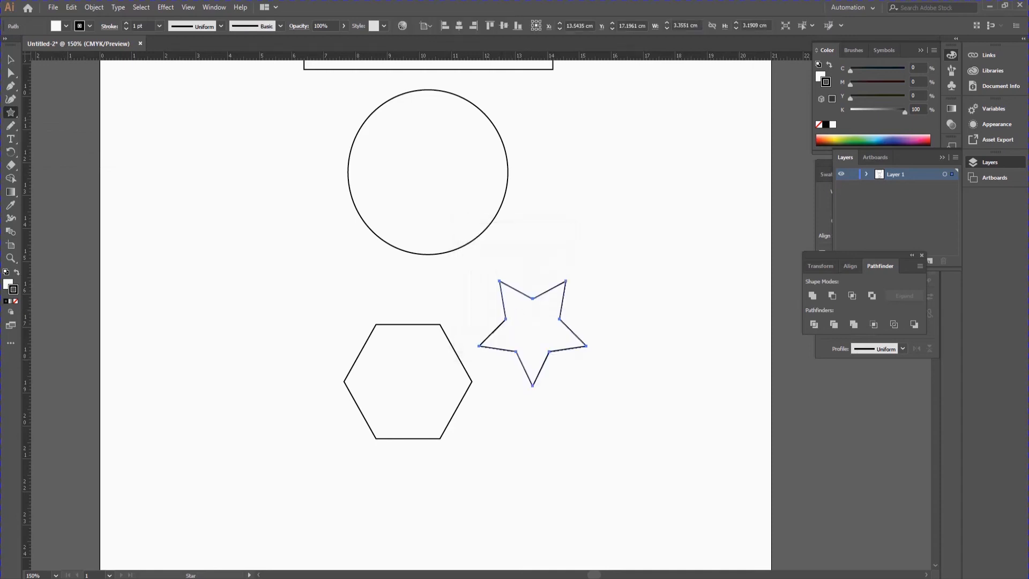
Turn the star upright with Free Transform so one point faces up.
{"action": "key", "text": "v"}
{"action": "key", "text": "e"}
{"action": "left_click_drag", "start_coordinate": [592, 274], "coordinate": [473, 392]}
{"action": "key", "text": "v"}
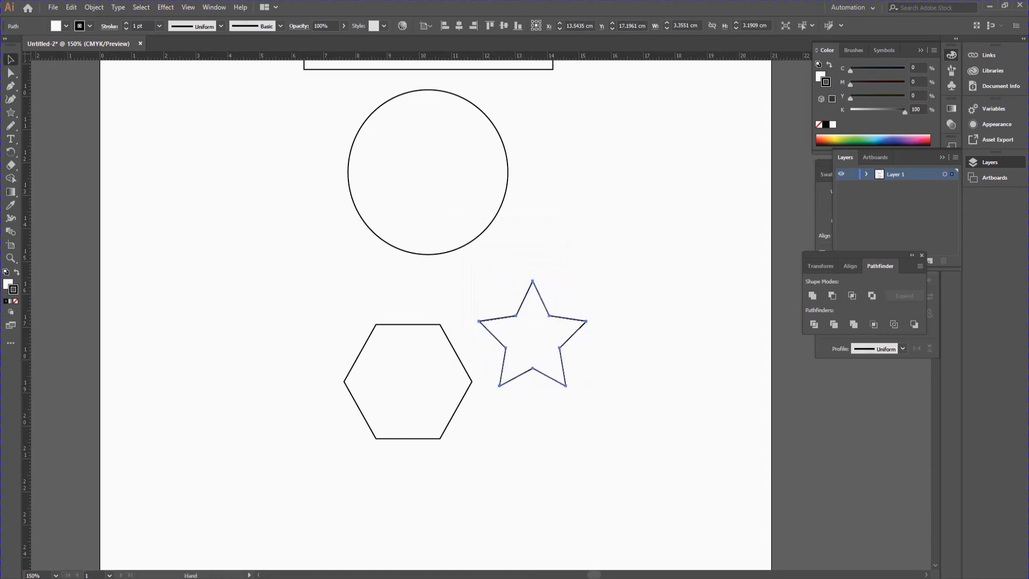
Round all of the star's corners to 0.16 cm using its live corners, and deselect it.
{"action": "left_click_drag", "start_coordinate": [482, 267], "coordinate": [469, 313]}
{"action": "key", "text": "a"}
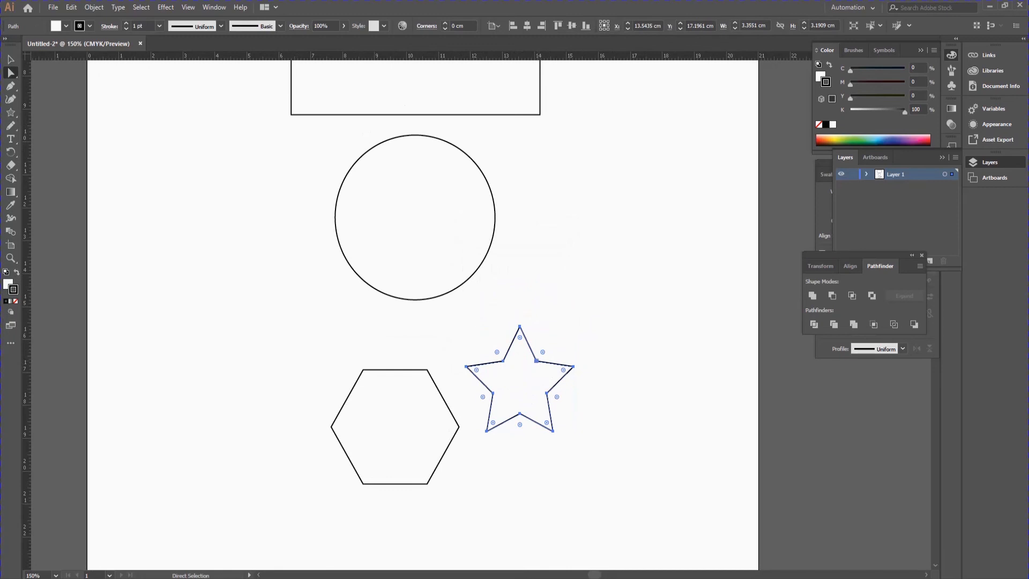
{"action": "left_click_drag", "start_coordinate": [340, 276], "coordinate": [689, 471]}
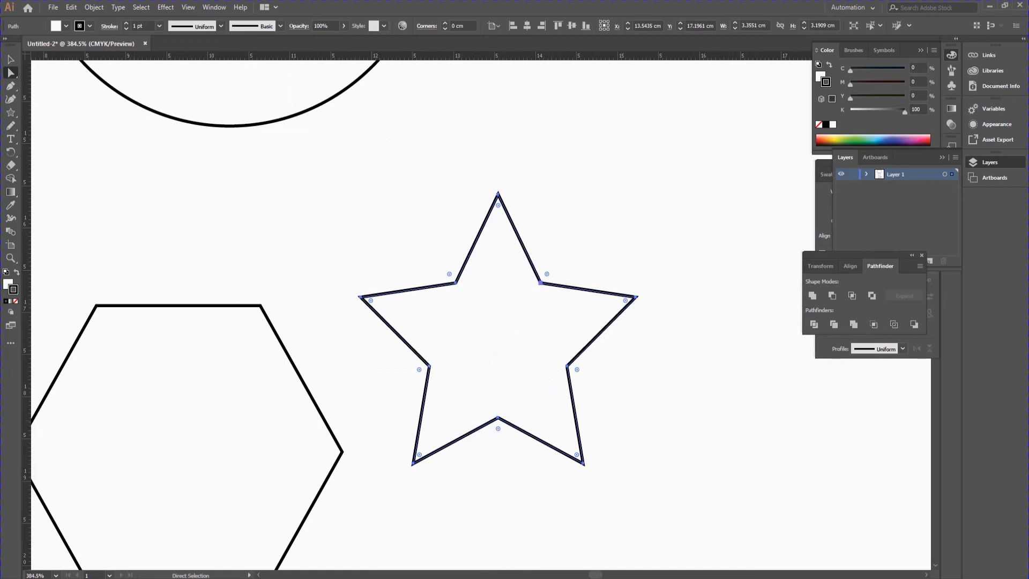
{"action": "left_click_drag", "start_coordinate": [547, 274], "coordinate": [549, 270]}
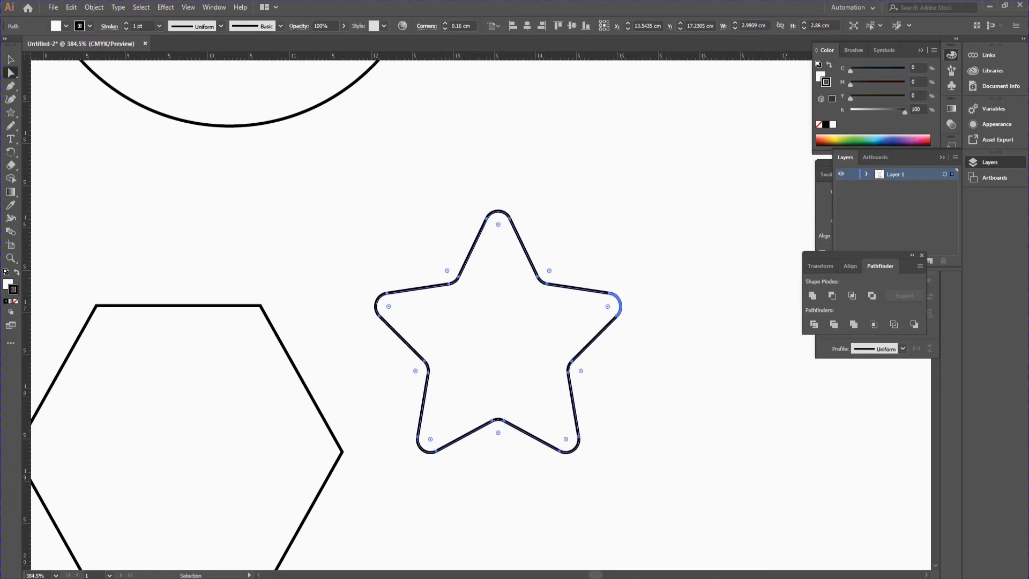
{"action": "key", "text": "ctrl+shift+a"}
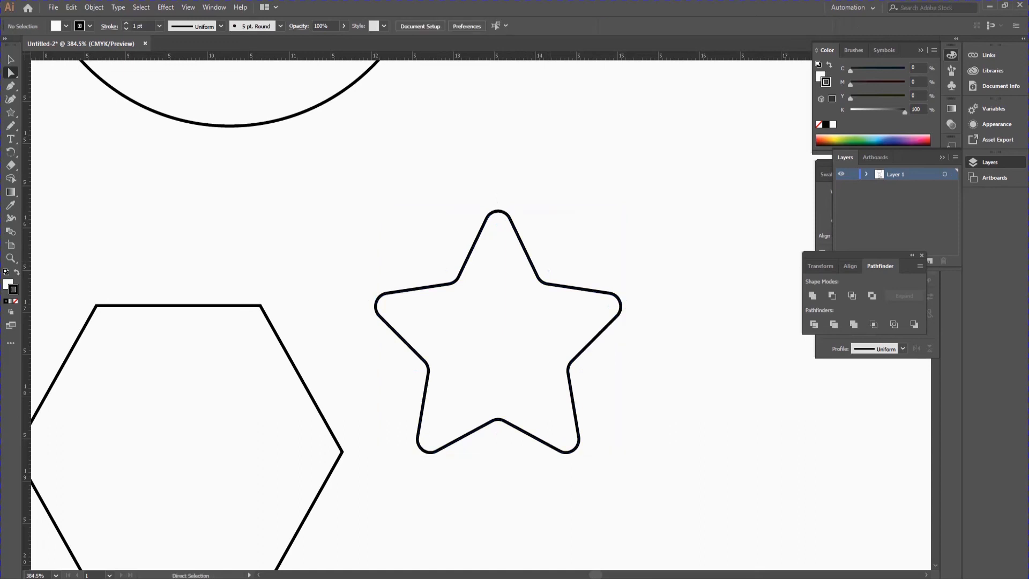
Round all six corners of the hexagon with its live corners and deselect it.
{"action": "left_click", "coordinate": [260, 305]}
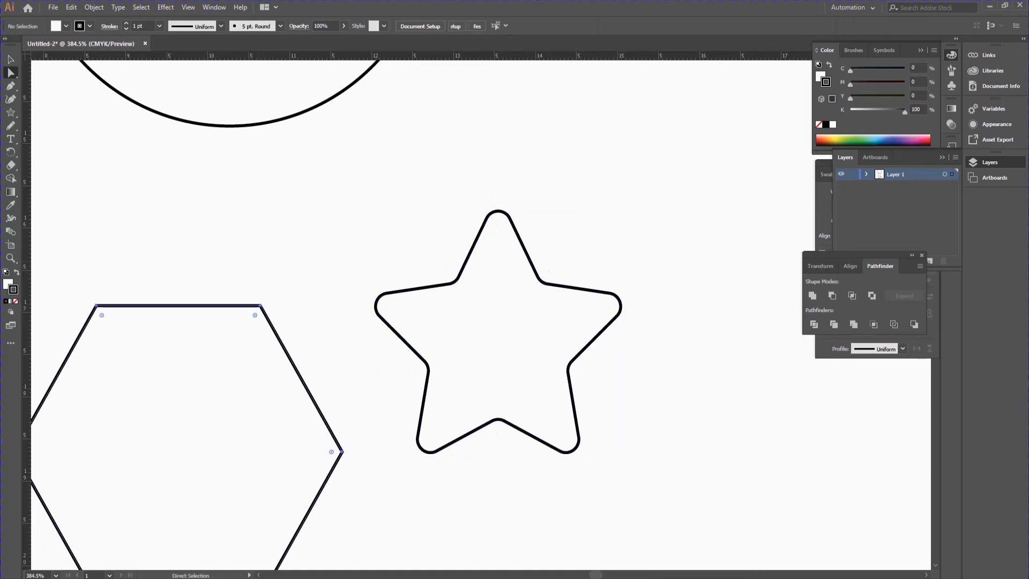
{"action": "left_click_drag", "start_coordinate": [255, 314], "coordinate": [237, 343]}
{"action": "key", "text": "ctrl+shift+a"}
Select the rectangle, circle, hexagon and star together, move them straight up about 3.5 cm, and deselect them.
{"action": "left_click_drag", "start_coordinate": [482, 322], "coordinate": [616, 226]}
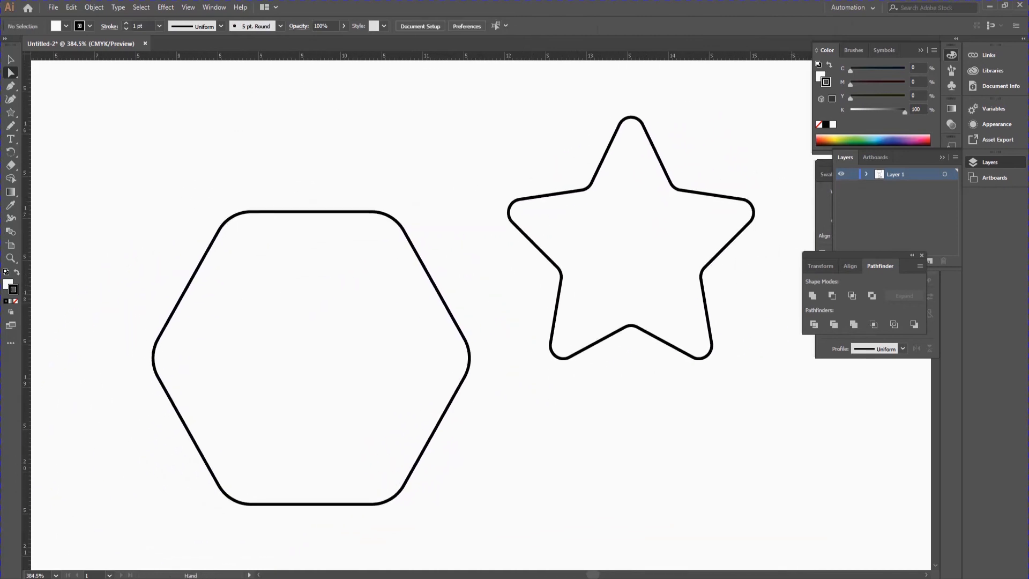
{"action": "key", "text": "ctrl+minus"}
{"action": "key", "text": "ctrl+minus"}
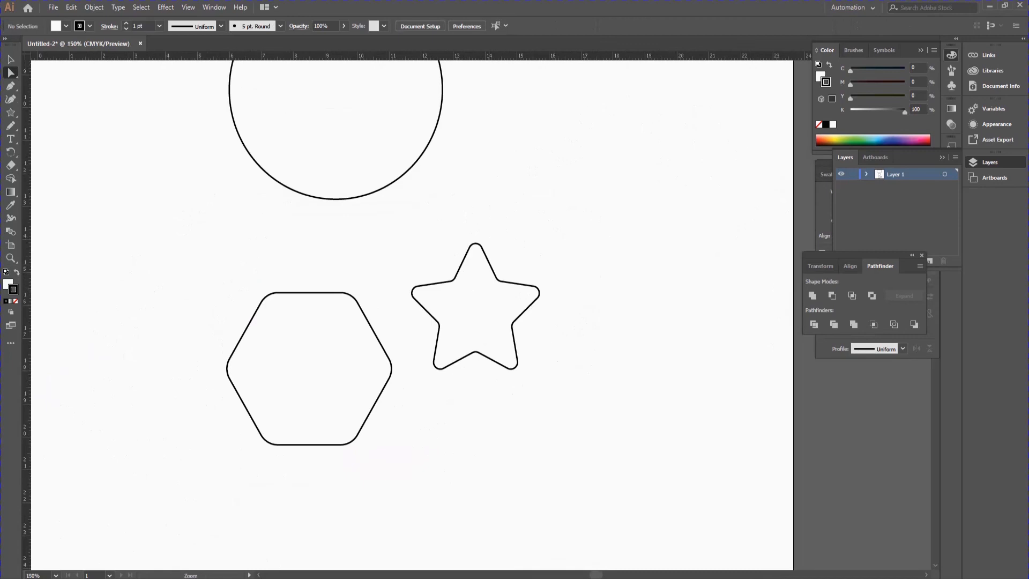
{"action": "key", "text": "ctrl+minus"}
{"action": "key", "text": "ctrl+minus"}
{"action": "scroll", "coordinate": [413, 316], "scroll_direction": "left", "scroll_amount": 2}
{"action": "key", "text": "v"}
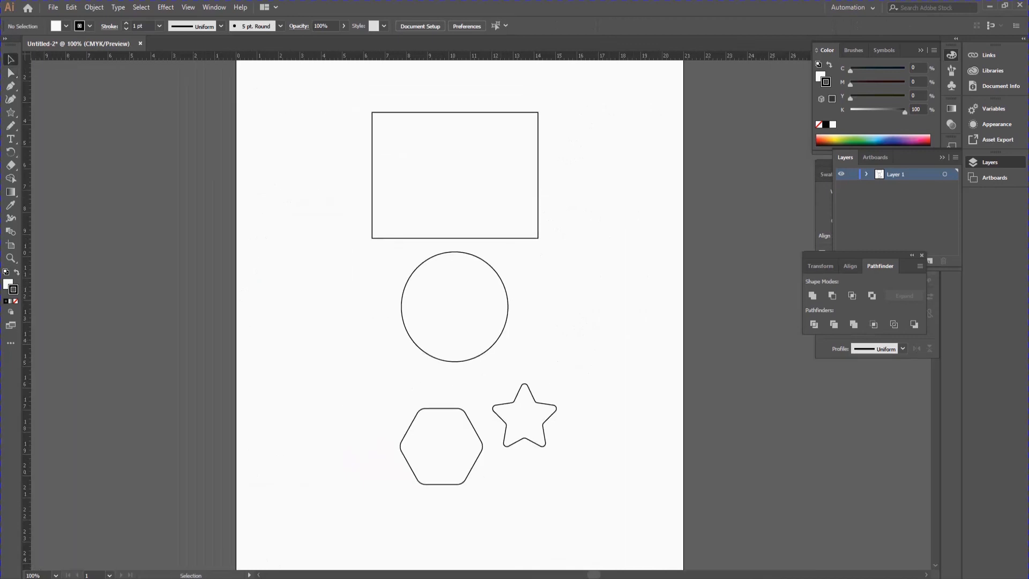
{"action": "left_click_drag", "start_coordinate": [630, 185], "coordinate": [261, 480]}
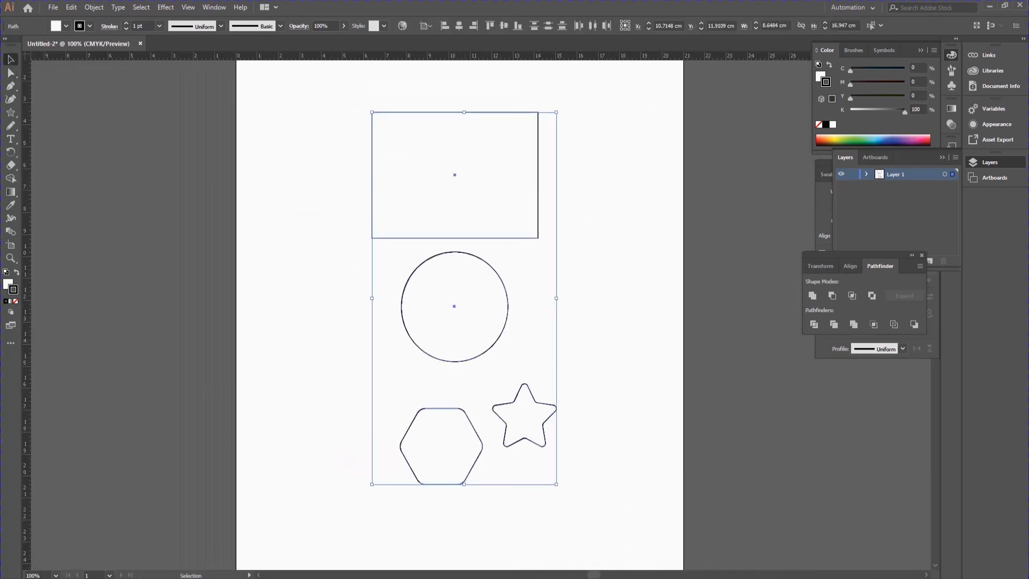
{"action": "left_click_drag", "start_coordinate": [454, 307], "coordinate": [454, 231]}
{"action": "key", "text": "ctrl+shift+a"}
Move the hexagon about 1.3 cm left and 1.7 cm up, away from the star, and deselect it.
{"action": "left_click_drag", "start_coordinate": [236, 245], "coordinate": [685, 429]}
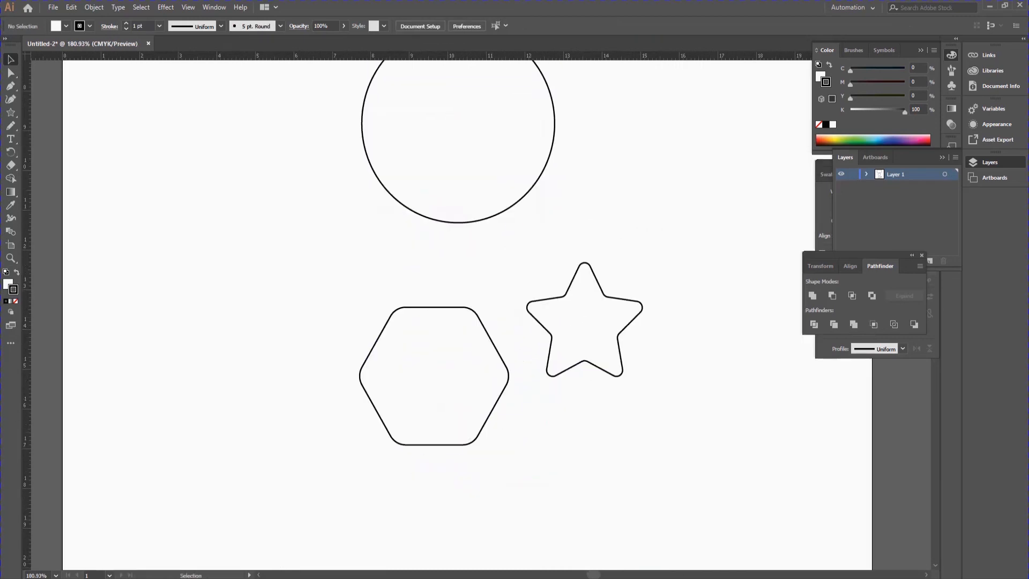
{"action": "left_click_drag", "start_coordinate": [647, 272], "coordinate": [521, 371]}
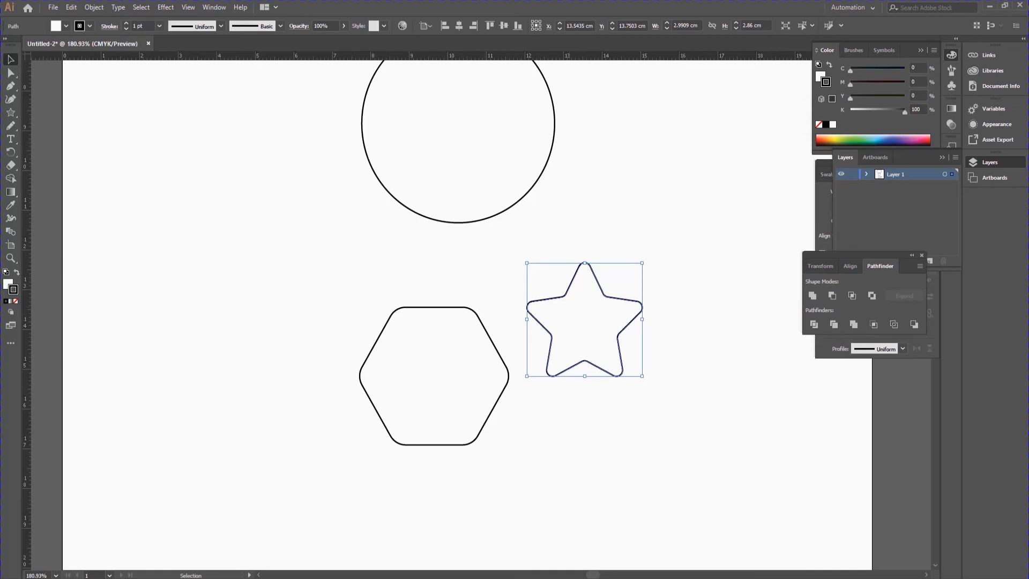
{"action": "left_click_drag", "start_coordinate": [434, 376], "coordinate": [386, 311]}
{"action": "left_click", "coordinate": [241, 241]}
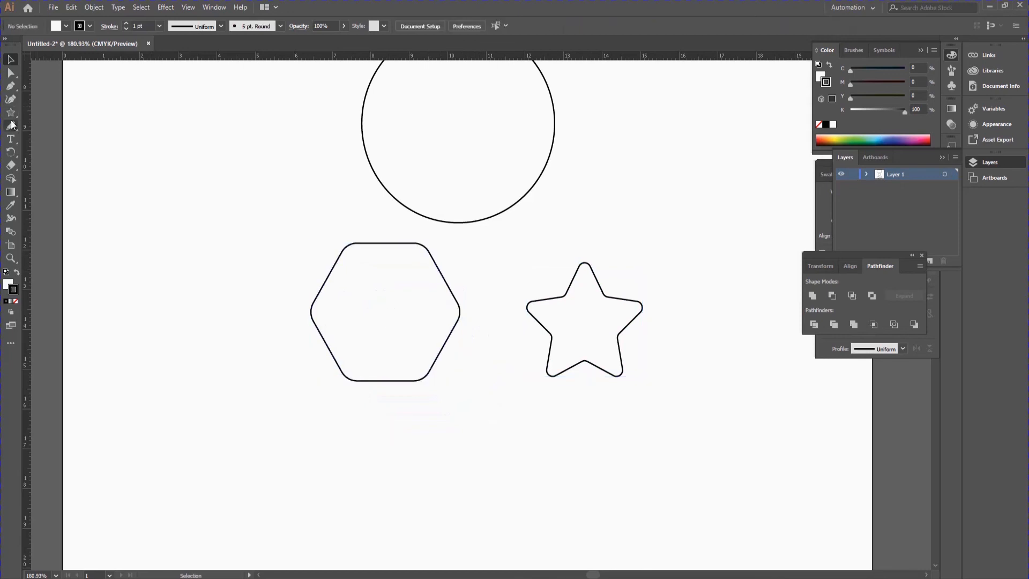
Try drawing a horizontal line about 6.6 cm long below the hexagon and star with the Line Segment tool, and undo it.
{"action": "left_click", "coordinate": [11, 113]}
{"action": "left_click", "coordinate": [11, 113]}
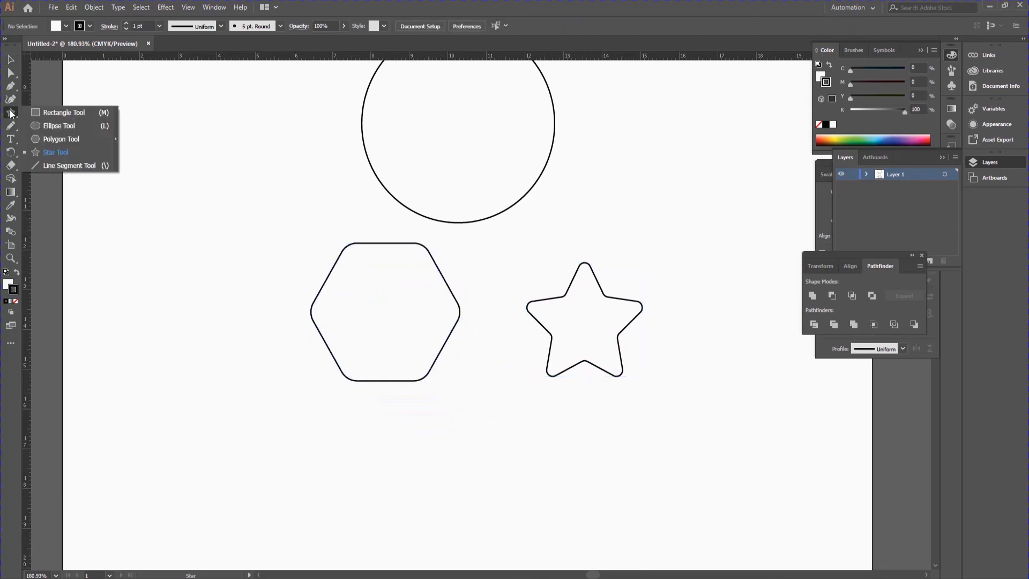
{"action": "left_click", "coordinate": [88, 165]}
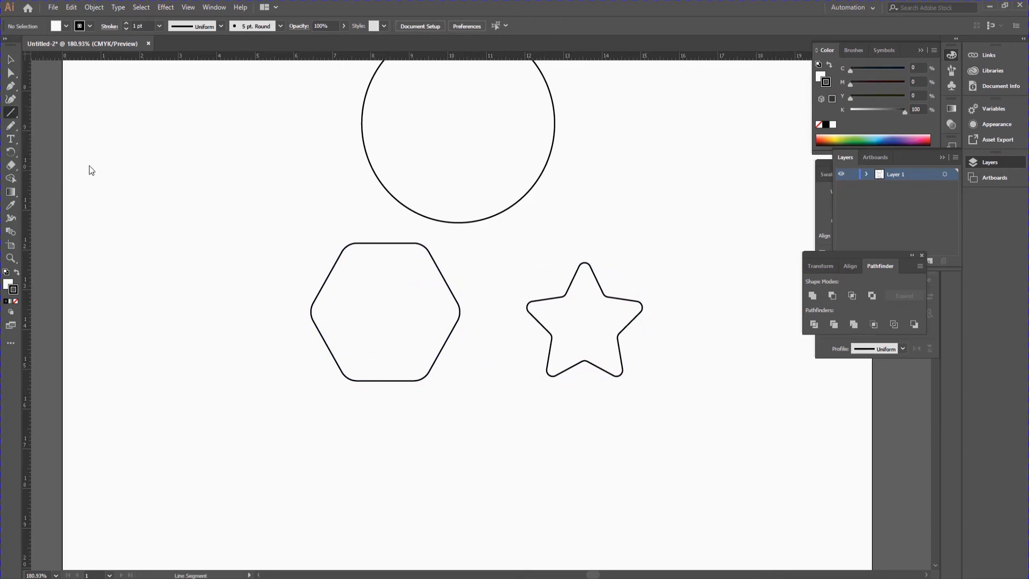
{"action": "key", "text": "ctrl+minus"}
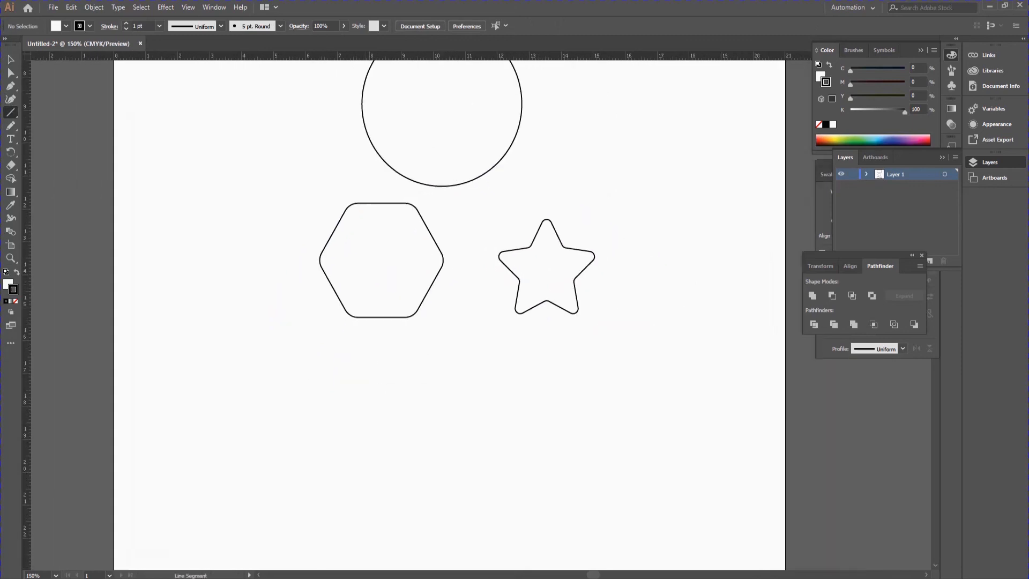
{"action": "left_click_drag", "start_coordinate": [299, 409], "coordinate": [515, 409]}
{"action": "key", "text": "ctrl+z"}
Create a line segment with a length of 10 cm and an angle of 180° below the hexagon.
{"action": "left_click", "coordinate": [699, 368]}
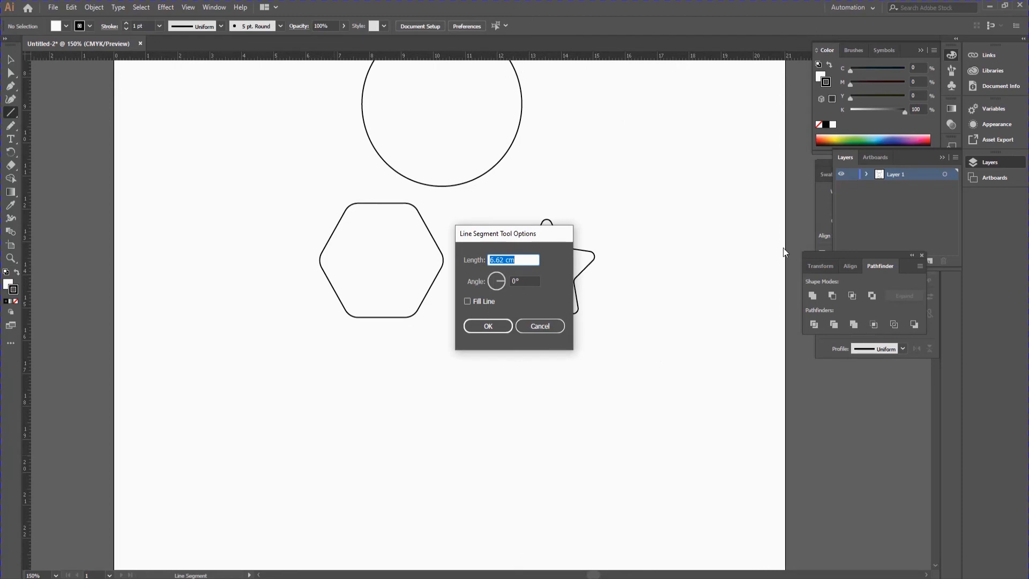
{"action": "type", "text": "10"}
{"action": "key", "text": "Tab"}
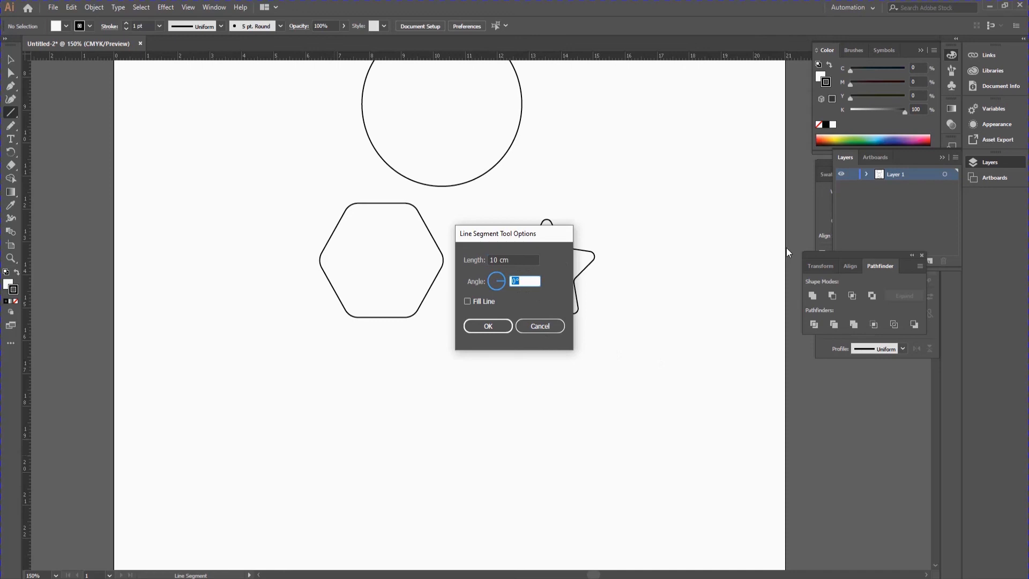
{"action": "type", "text": "0180"}
{"action": "left_click", "coordinate": [501, 325]}
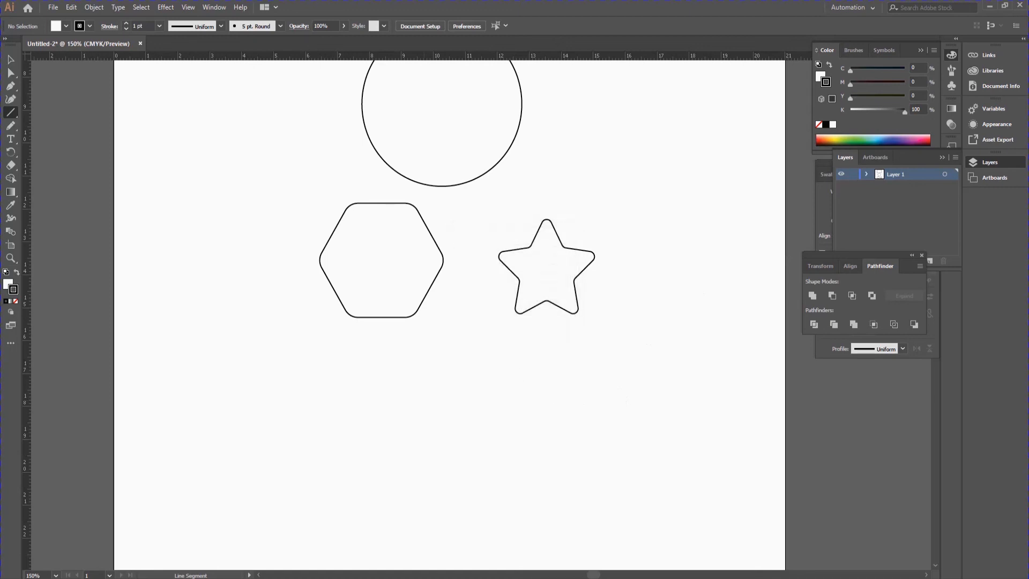
Move the horizontal 10 cm line fully onto the page, centred below the hexagon and star, and deselect it.
{"action": "key", "text": "v"}
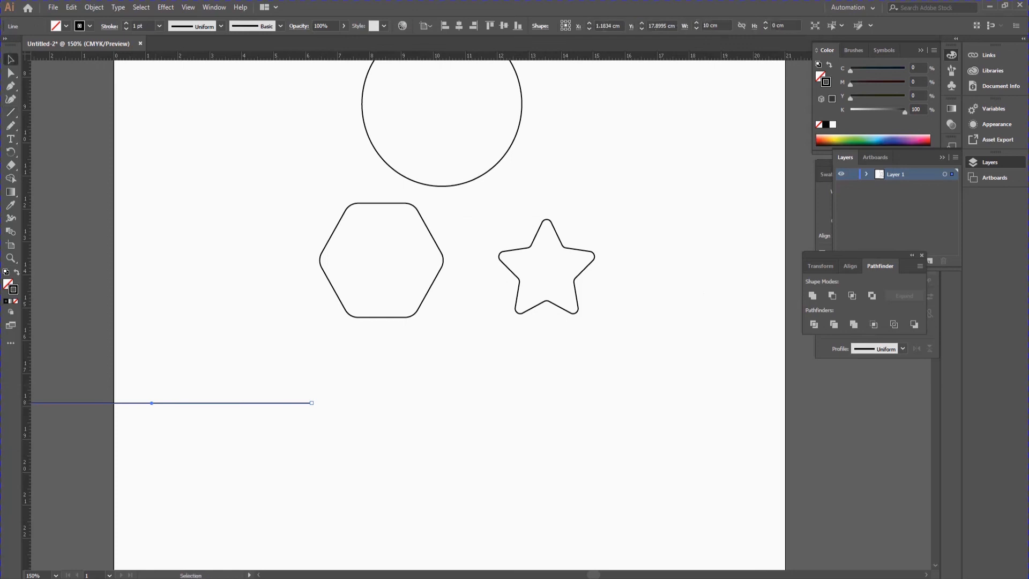
{"action": "left_click", "coordinate": [476, 405]}
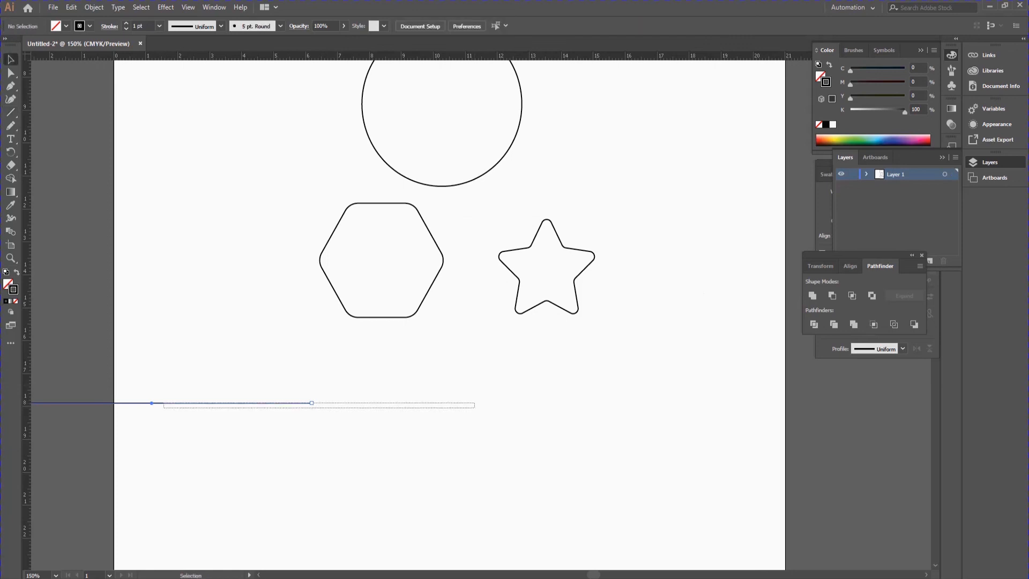
{"action": "left_click_drag", "start_coordinate": [276, 403], "coordinate": [554, 412]}
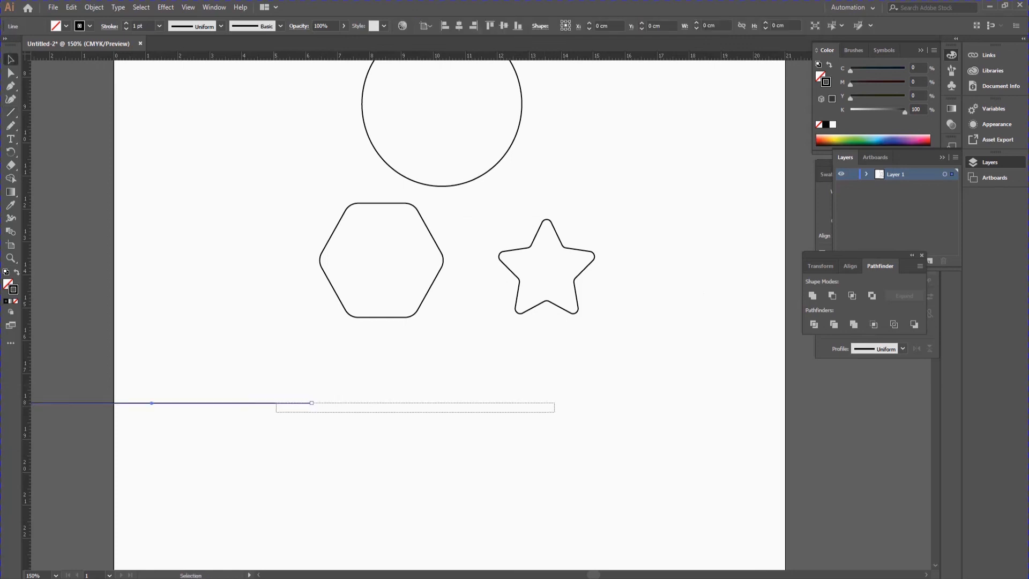
{"action": "left_click_drag", "start_coordinate": [151, 402], "coordinate": [454, 410]}
{"action": "key", "text": "ctrl+shift+a"}
Select the horizontal line below the hexagon and star and delete it.
{"action": "key", "text": "backslash"}
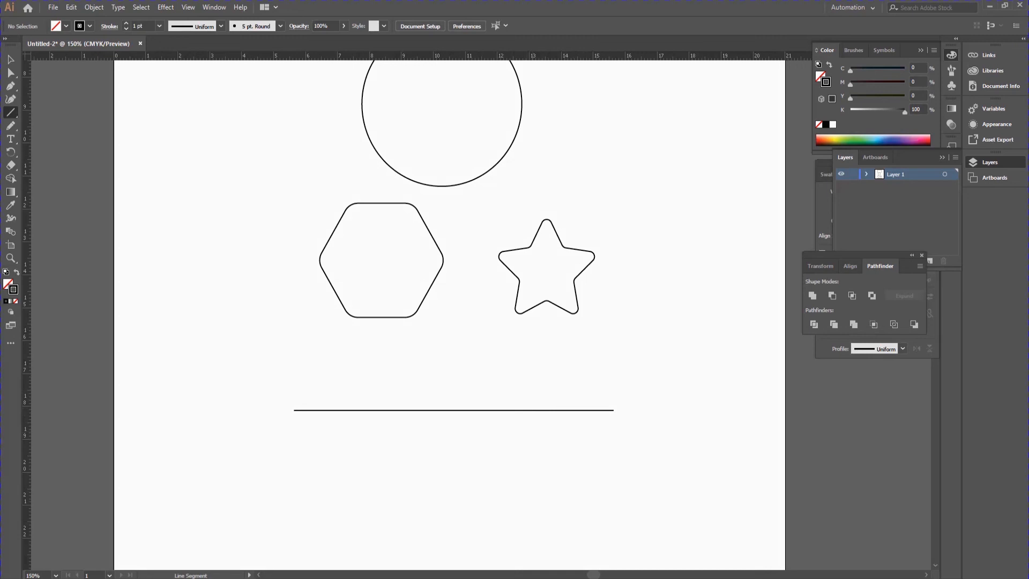
{"action": "left_click", "coordinate": [10, 58]}
{"action": "left_click_drag", "start_coordinate": [428, 334], "coordinate": [556, 522]}
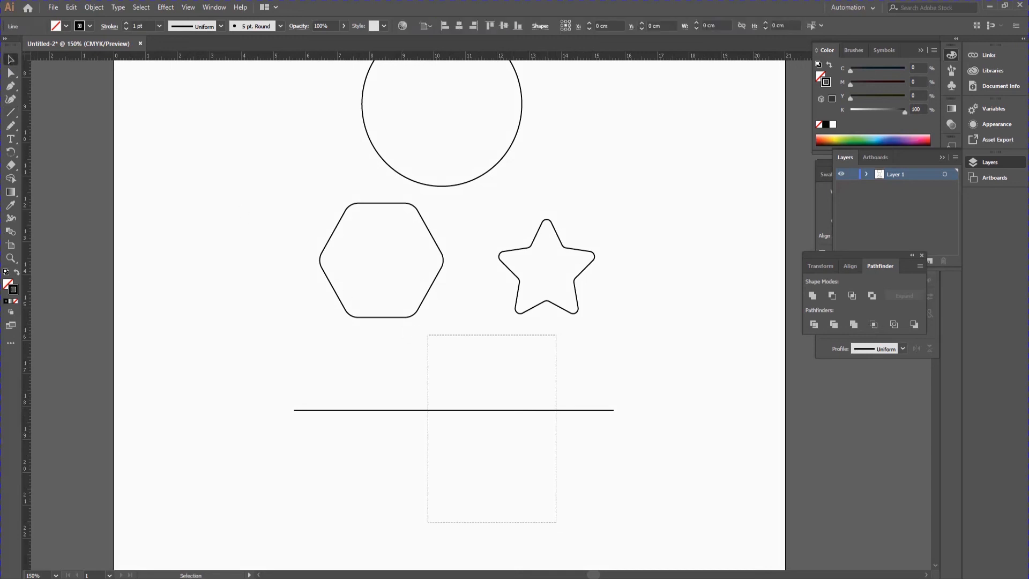
{"action": "key", "text": "Delete"}
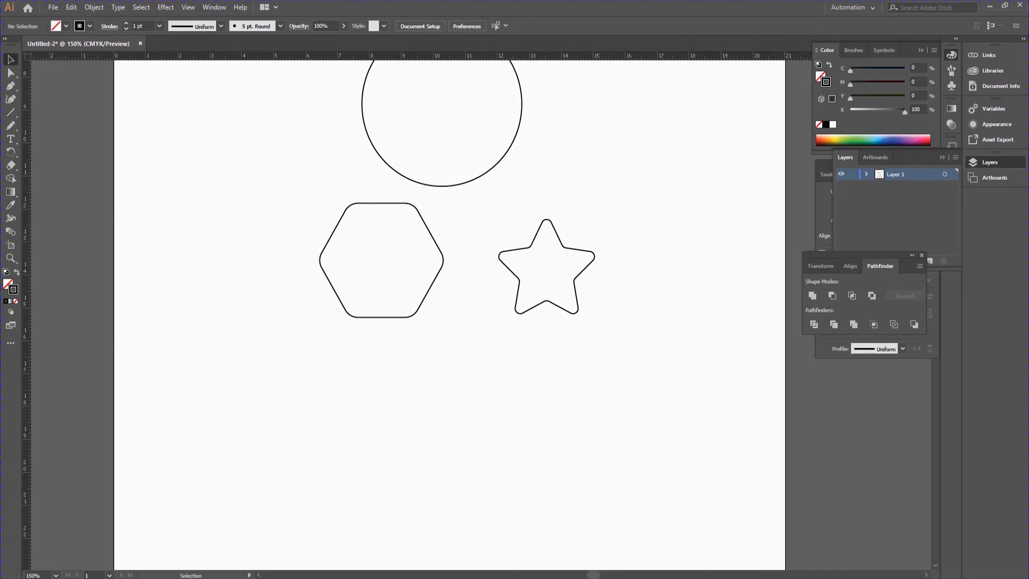
Create a 10 cm line segment at 90° and move it so it runs down between the hexagon and star.
{"action": "left_click", "coordinate": [10, 112]}
{"action": "left_click", "coordinate": [452, 397]}
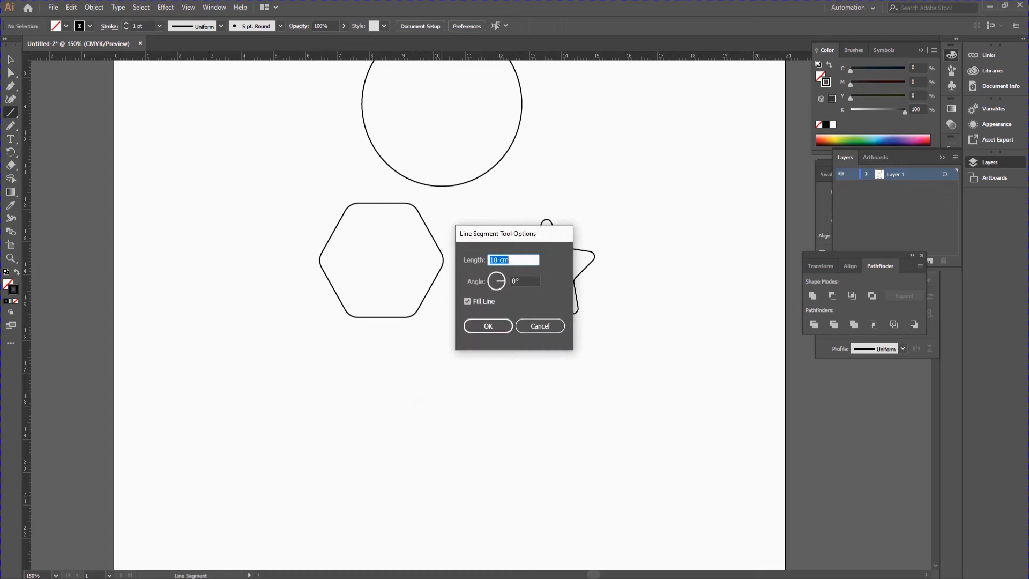
{"action": "key", "text": "Tab"}
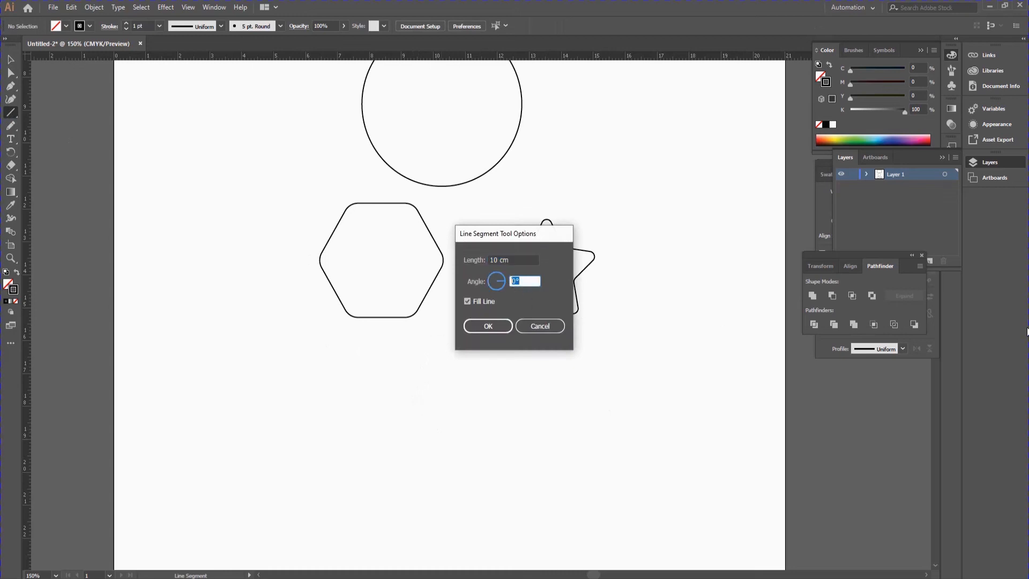
{"action": "type", "text": "90"}
{"action": "key", "text": "Return"}
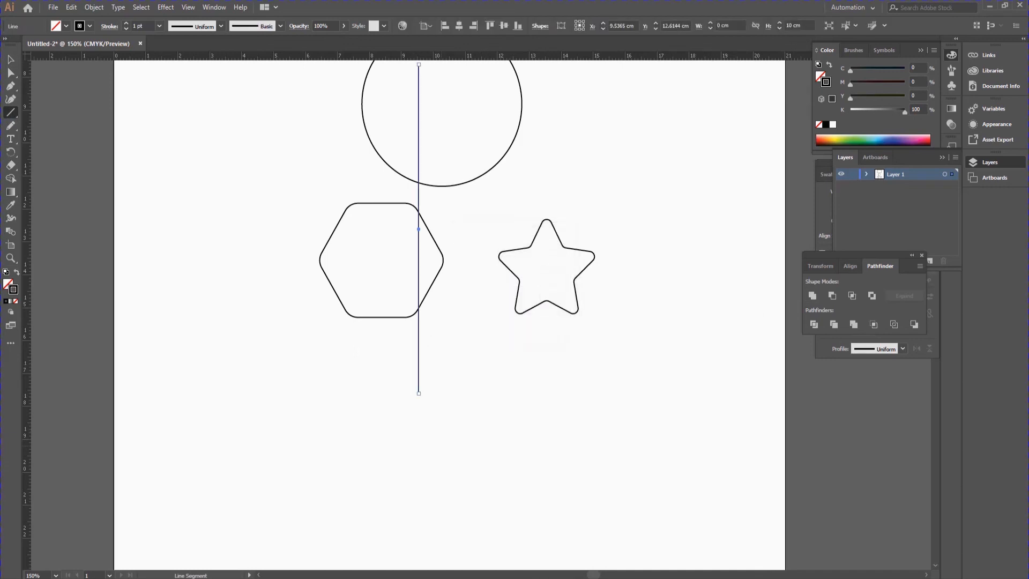
{"action": "key", "text": "v"}
{"action": "left_click_drag", "start_coordinate": [418, 229], "coordinate": [479, 398]}
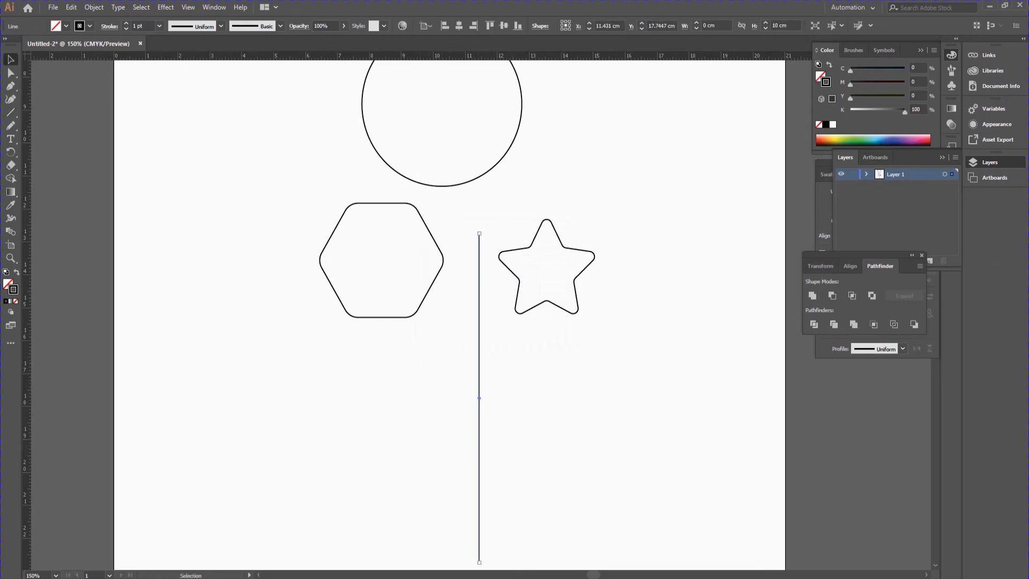
Create a 10 cm line segment at a 45° angle crossing the vertical line and the star.
{"action": "left_click", "coordinate": [10, 112]}
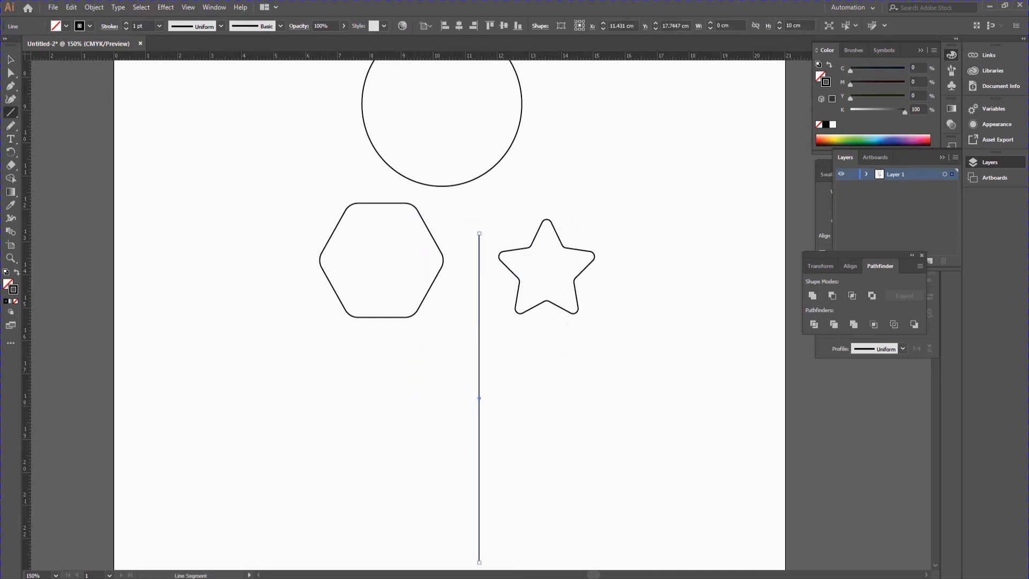
{"action": "left_click", "coordinate": [657, 267]}
{"action": "key", "text": "Tab"}
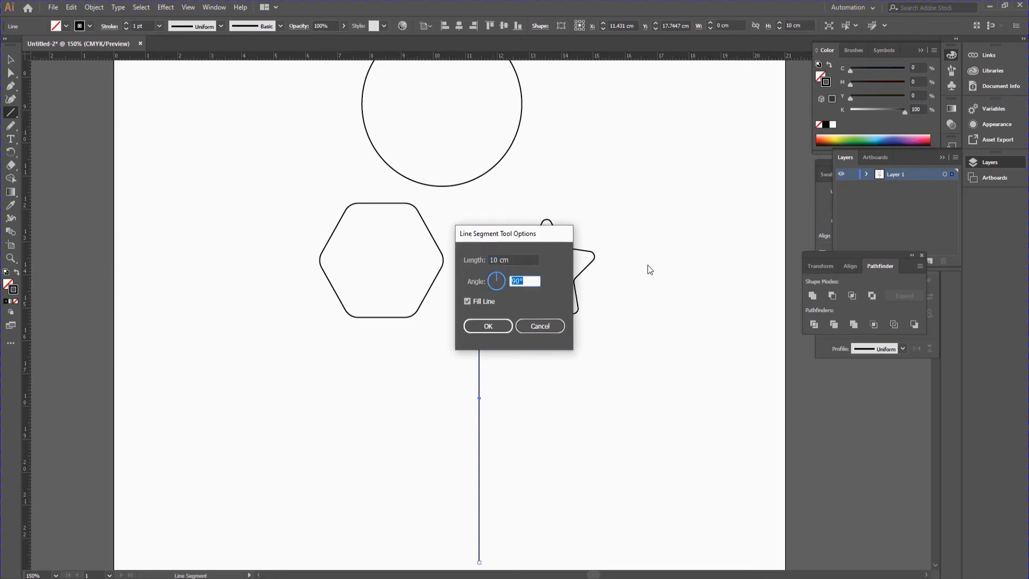
{"action": "type", "text": "45"}
{"action": "left_click", "coordinate": [484, 330]}
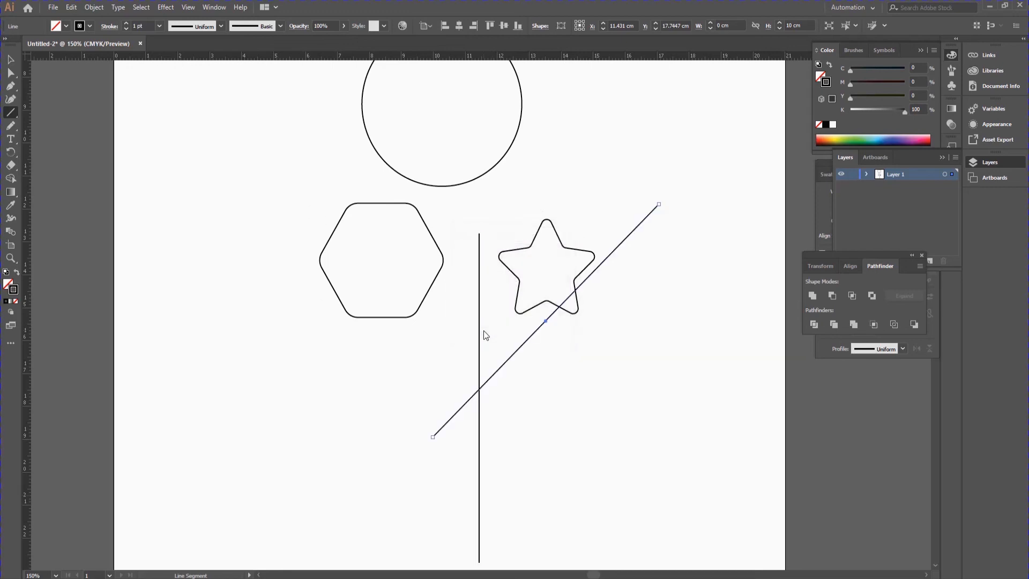
Move the 45° line clear of the star to below the hexagon, beside the vertical line, and deselect it.
{"action": "key", "text": "v"}
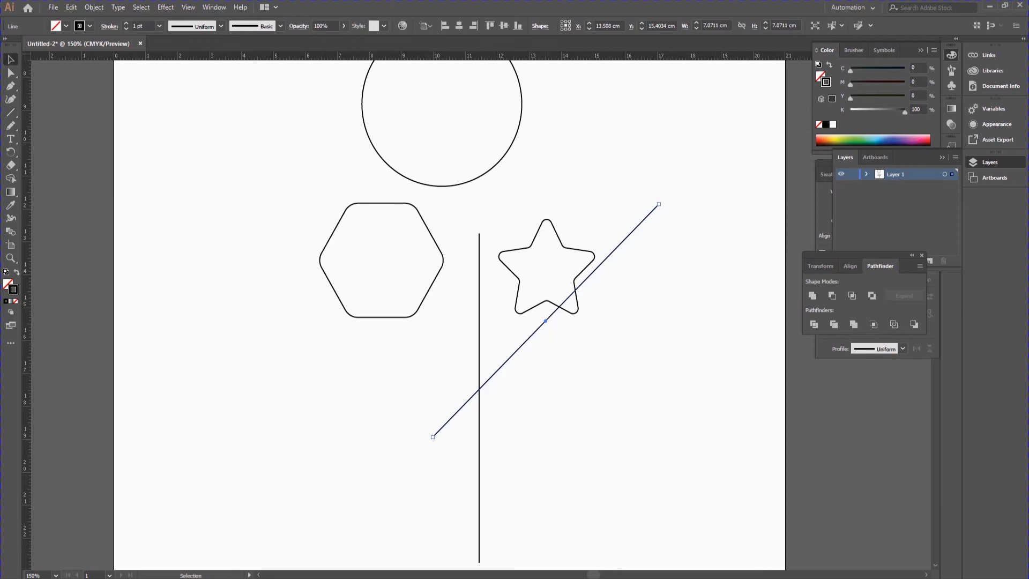
{"action": "left_click_drag", "start_coordinate": [551, 316], "coordinate": [368, 428]}
{"action": "key", "text": "ctrl+shift+a"}
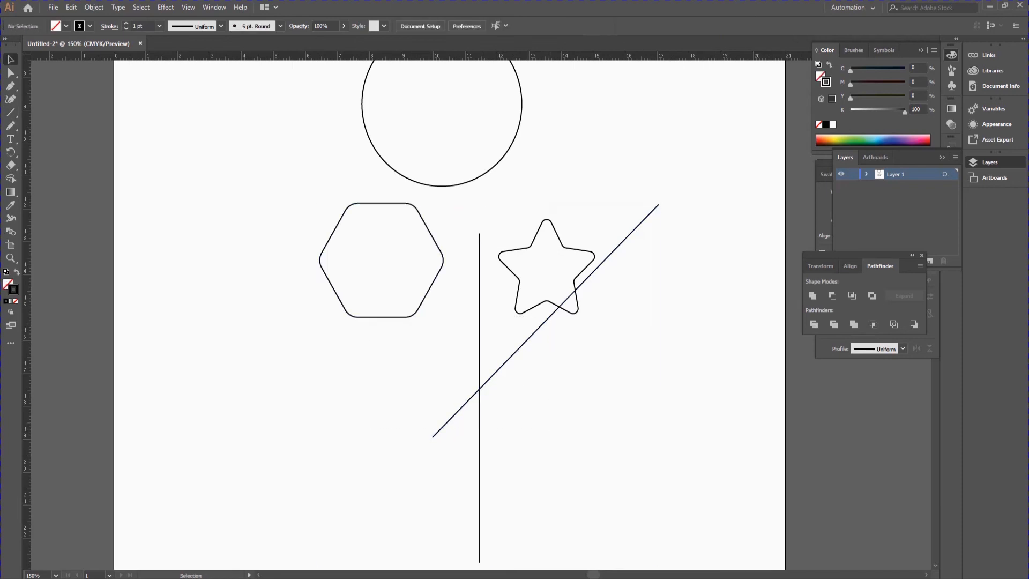
{"action": "left_click", "coordinate": [515, 352]}
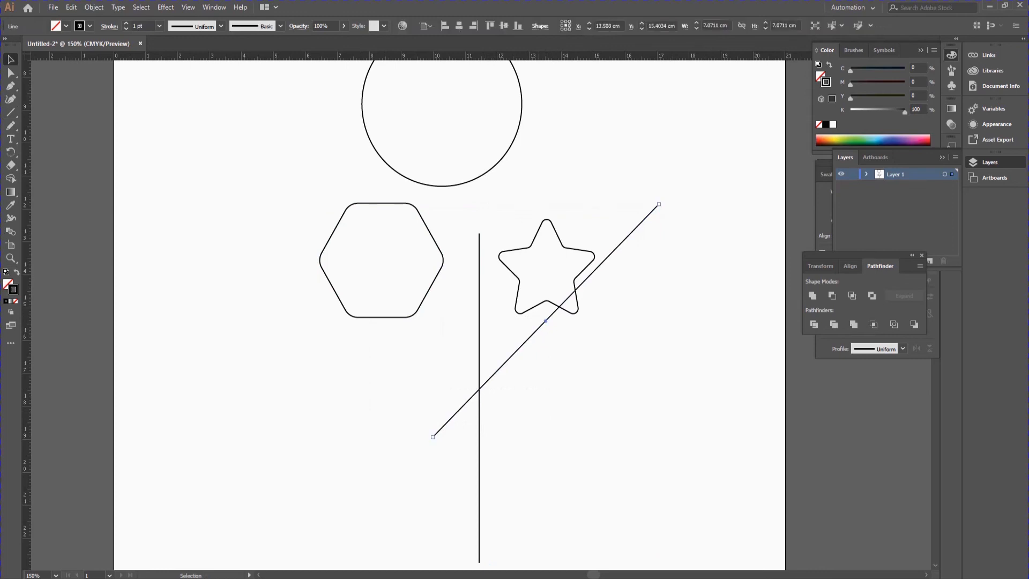
{"action": "left_click_drag", "start_coordinate": [515, 351], "coordinate": [315, 431]}
{"action": "key", "text": "a"}
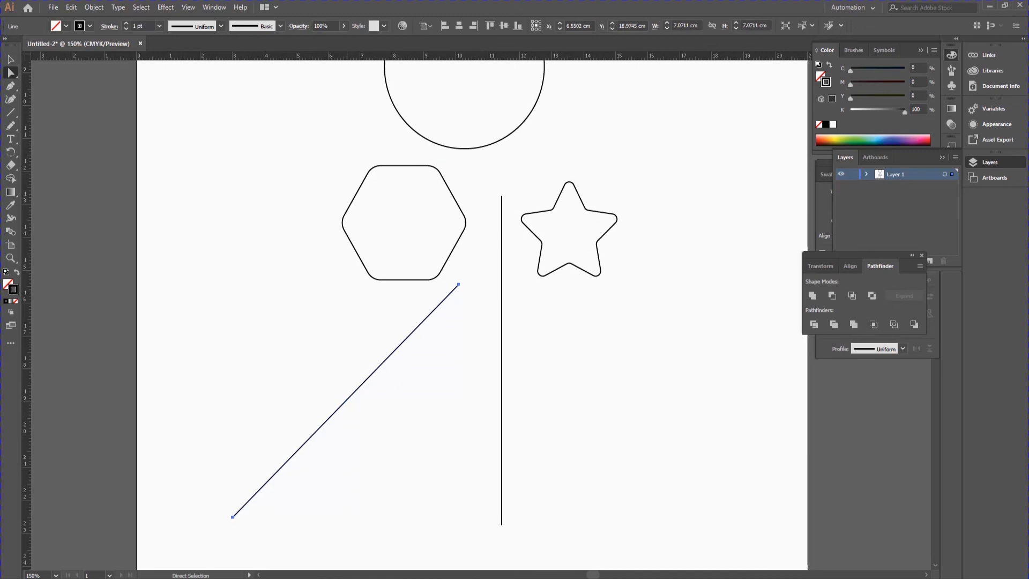
{"action": "key", "text": "ctrl+shift+a"}
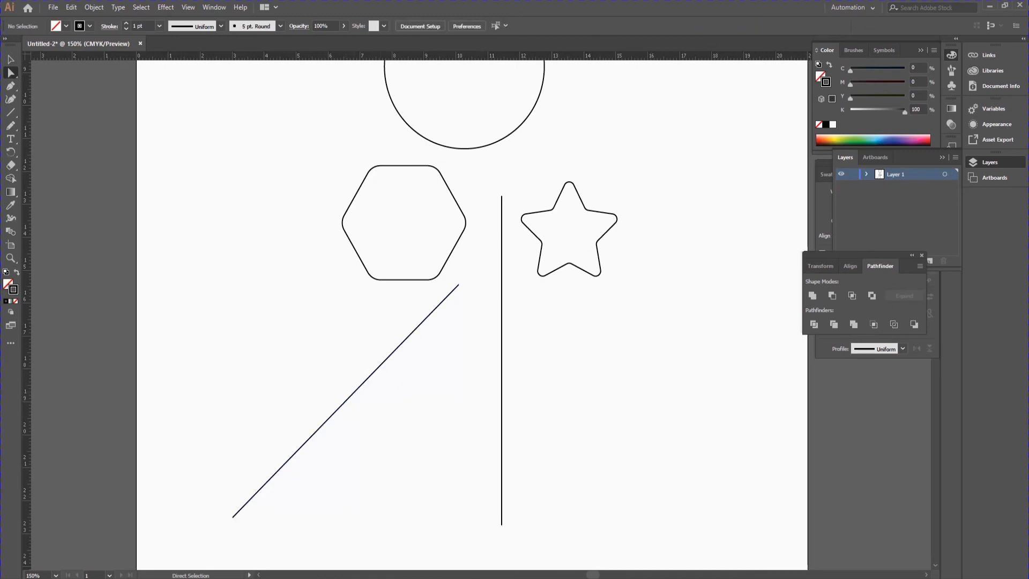
Create a second 10 cm line segment at 45° starting at the upper end of the diagonal line.
{"action": "left_click", "coordinate": [10, 112]}
{"action": "left_click", "coordinate": [514, 287]}
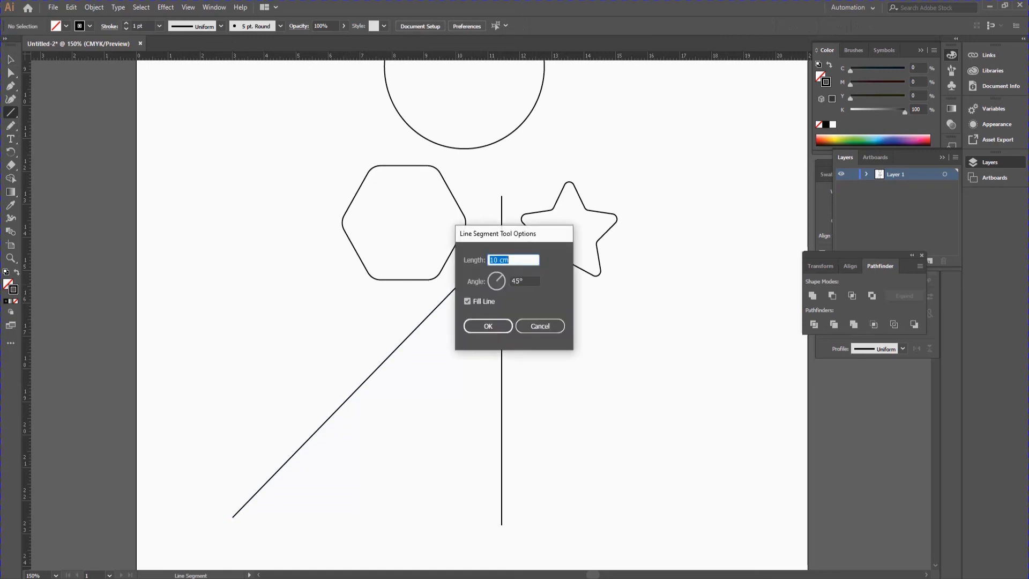
{"action": "key", "text": "Escape"}
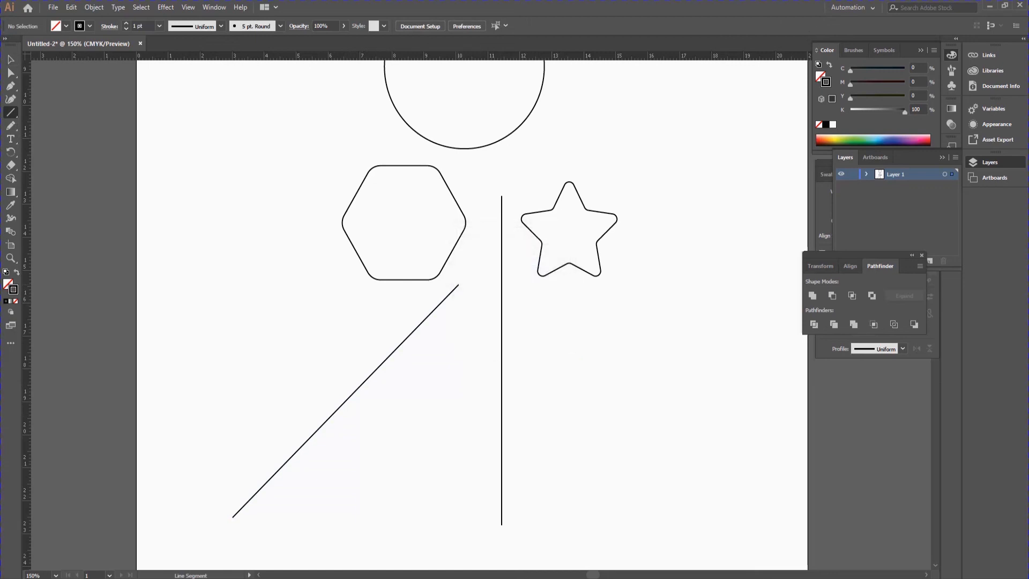
{"action": "left_click", "coordinate": [458, 284]}
{"action": "key", "text": "Return"}
{"action": "key", "text": "ctrl"}
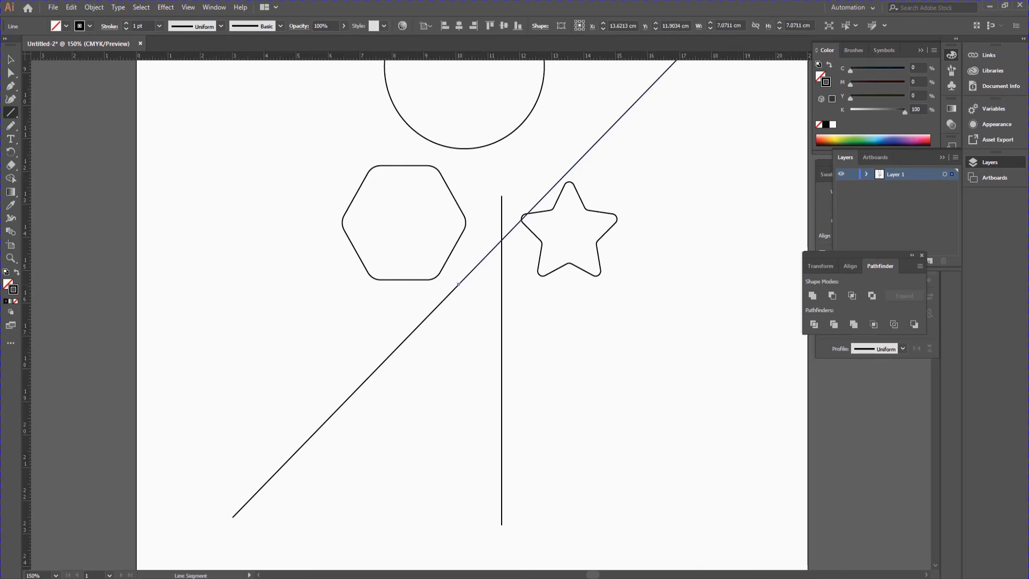
Create a 10 cm line segment at 0° crossing the vertical line below the star.
{"action": "left_click", "coordinate": [417, 386]}
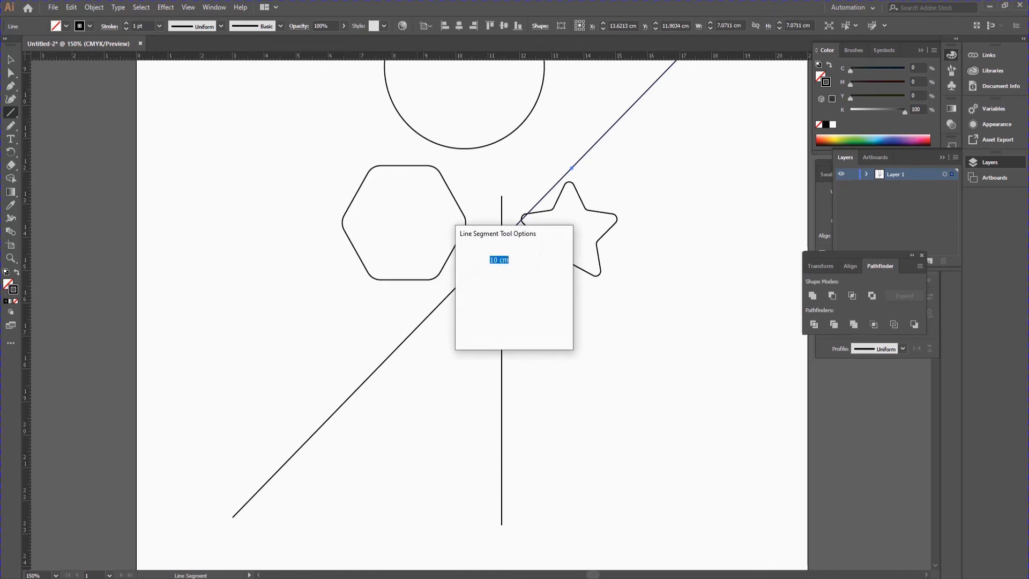
{"action": "key", "text": "Tab"}
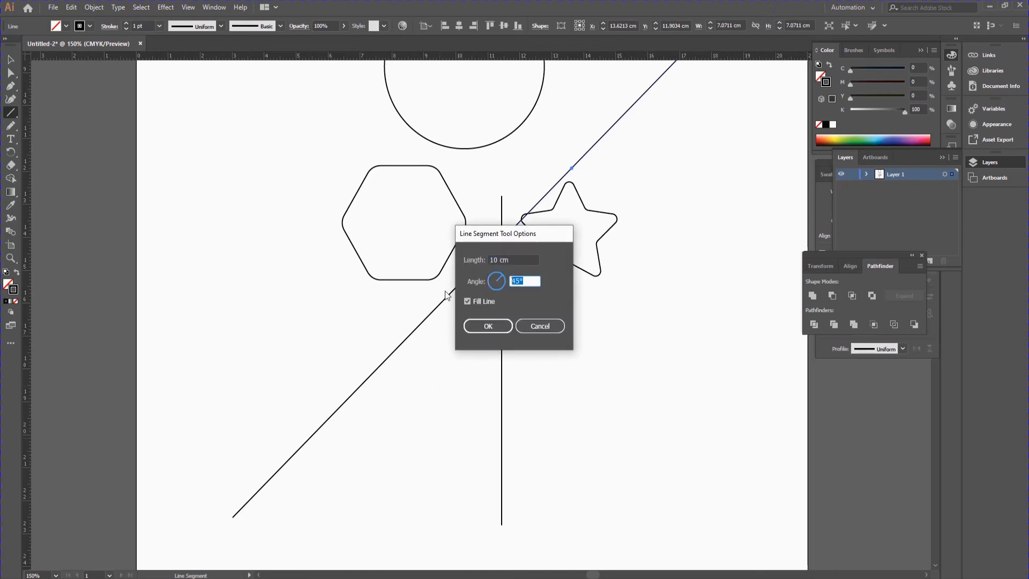
{"action": "type", "text": "0"}
{"action": "key", "text": "Return"}
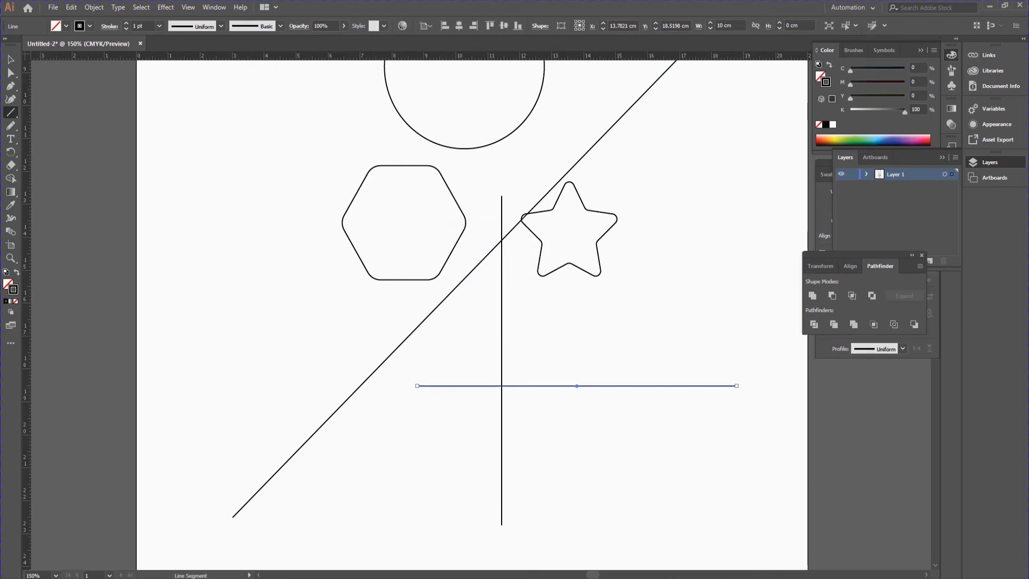
Delete all the practice lines: the horizontal, the vertical and both diagonal ones.
{"action": "key", "text": "v"}
{"action": "left_click_drag", "start_coordinate": [567, 363], "coordinate": [230, 429]}
{"action": "key", "text": "Delete"}
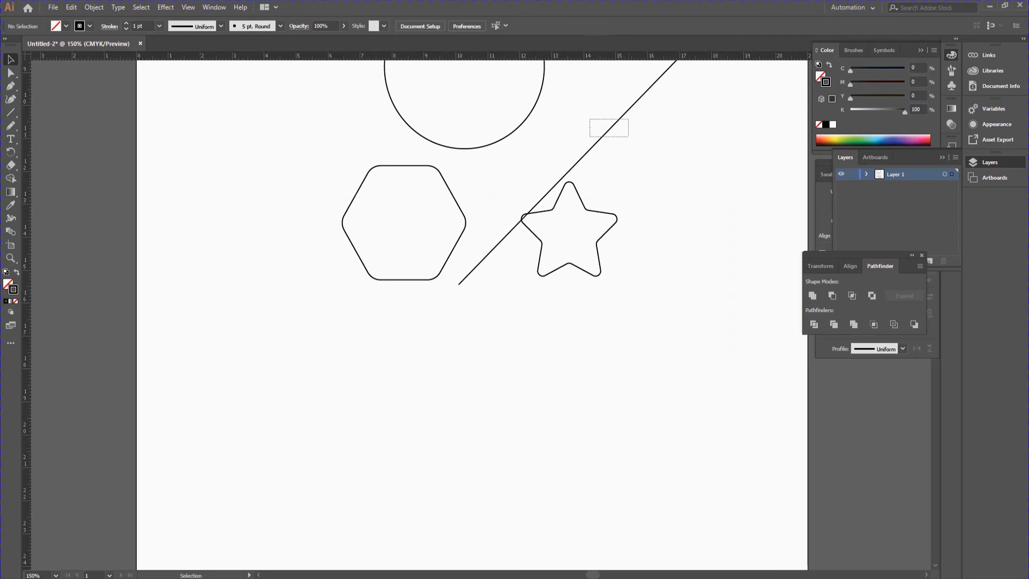
{"action": "key", "text": "Delete"}
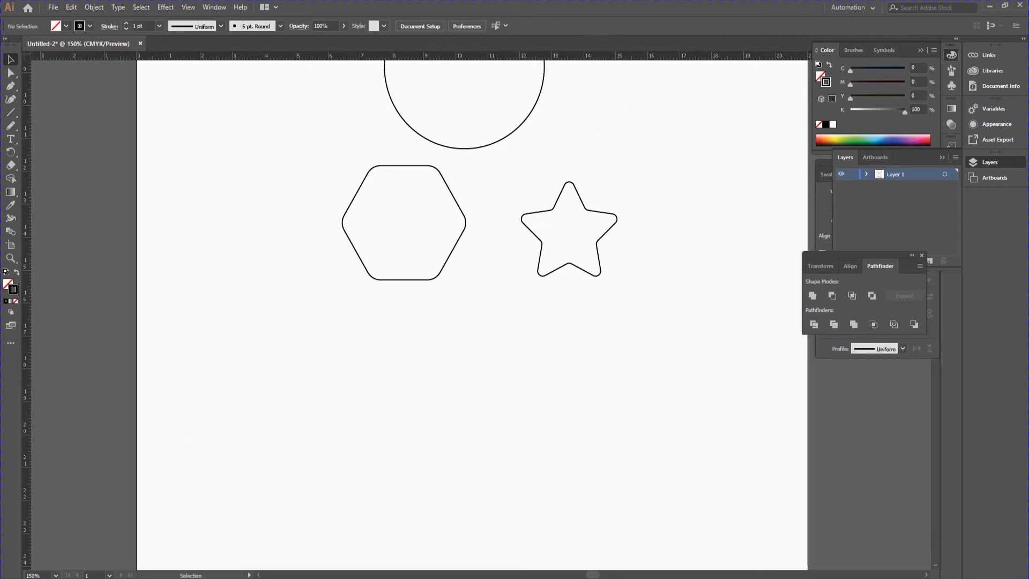
Draw a freehand line segment sloping down to the right below the hexagon, about 3.2 cm wide and 4 cm high.
{"action": "key", "text": "backslash"}
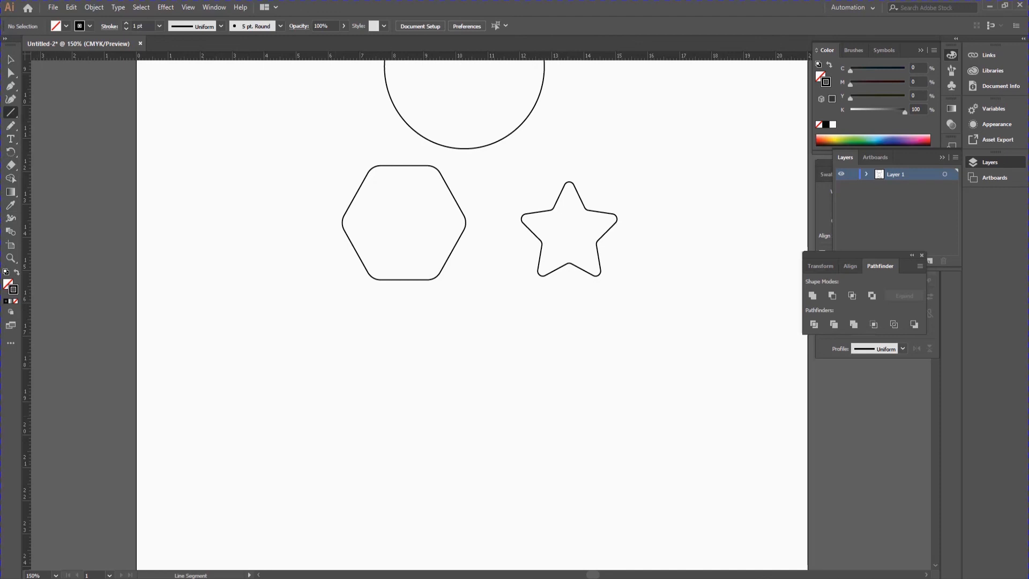
{"action": "left_click_drag", "start_coordinate": [236, 368], "coordinate": [610, 367]}
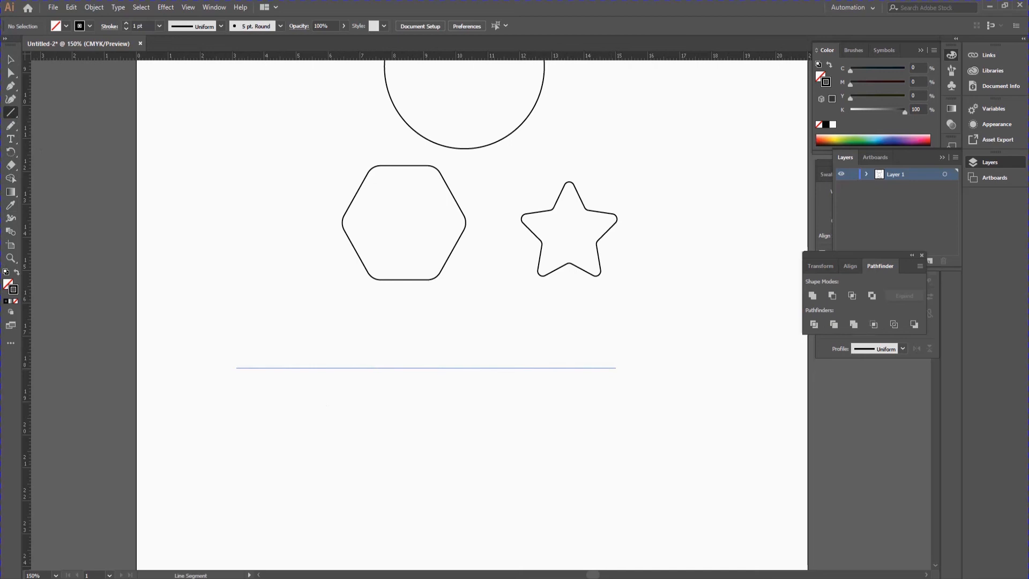
{"action": "left_click_drag", "start_coordinate": [615, 368], "coordinate": [338, 498]}
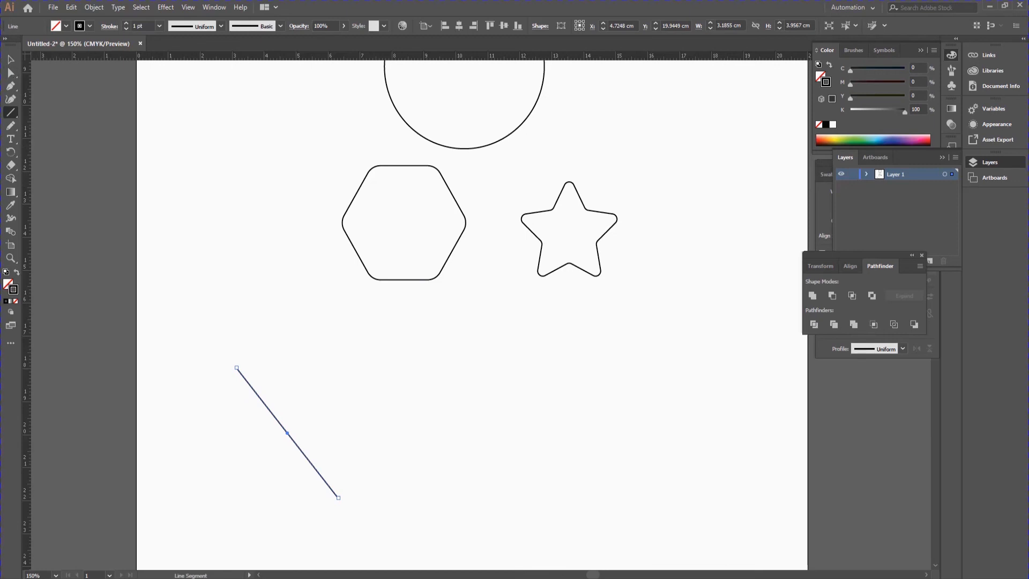
Move the sloping line beneath the star, then reposition only its lower anchor point to about X 16.6 cm, Y 15.9 cm, making the line horizontal.
{"action": "key", "text": "v"}
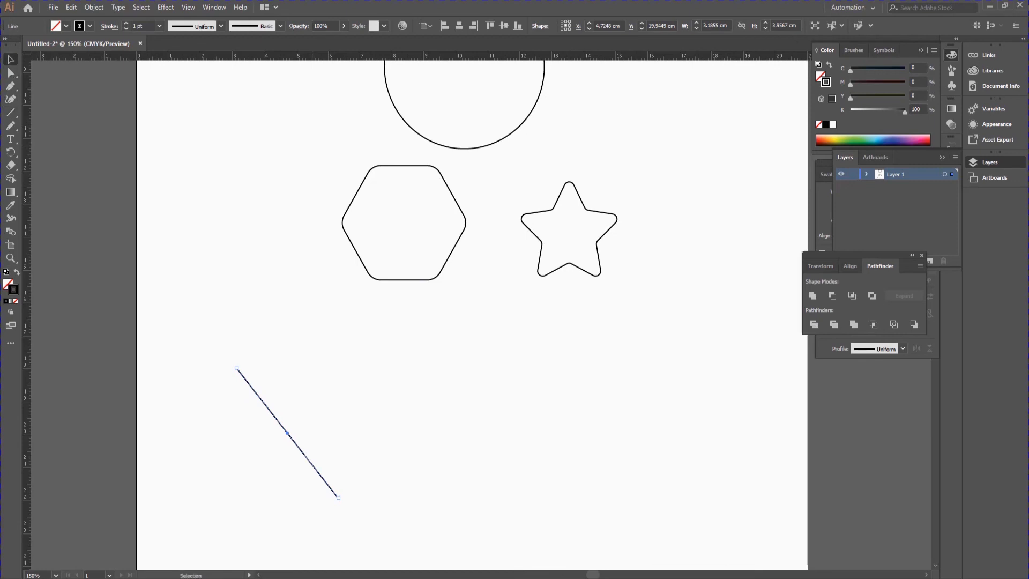
{"action": "key", "text": "a"}
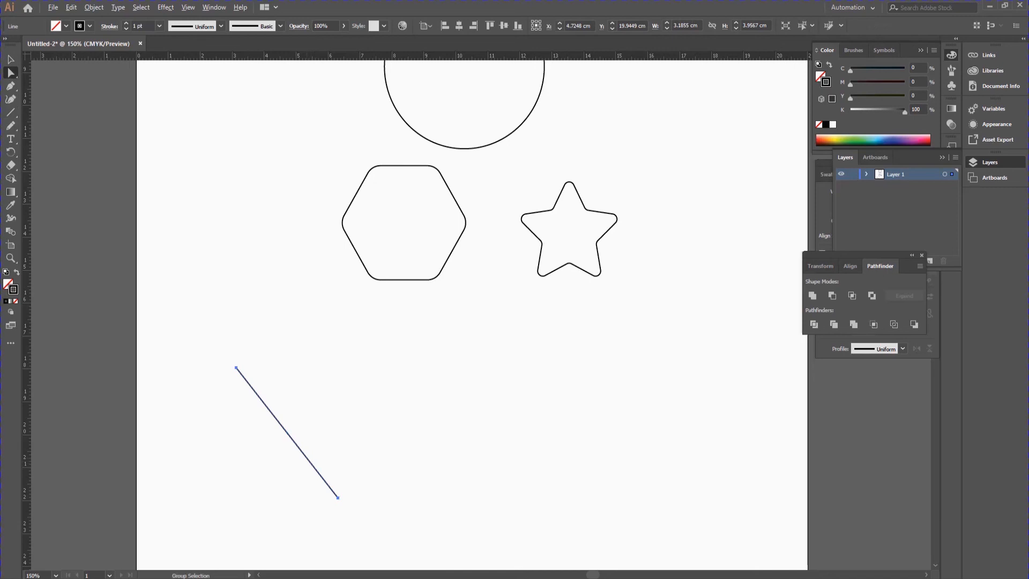
{"action": "left_click_drag", "start_coordinate": [287, 432], "coordinate": [508, 363]}
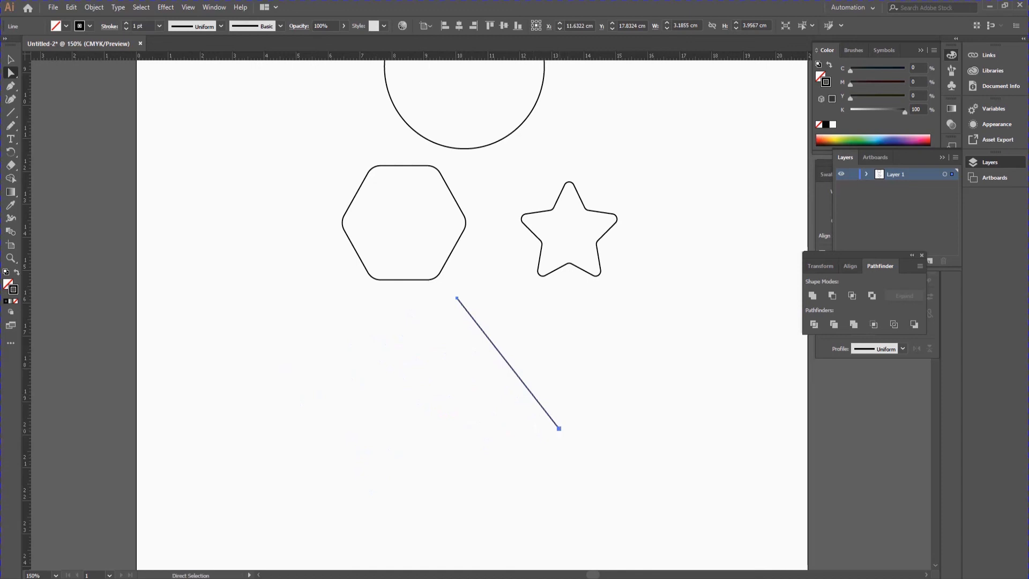
{"action": "left_click_drag", "start_coordinate": [559, 428], "coordinate": [666, 298]}
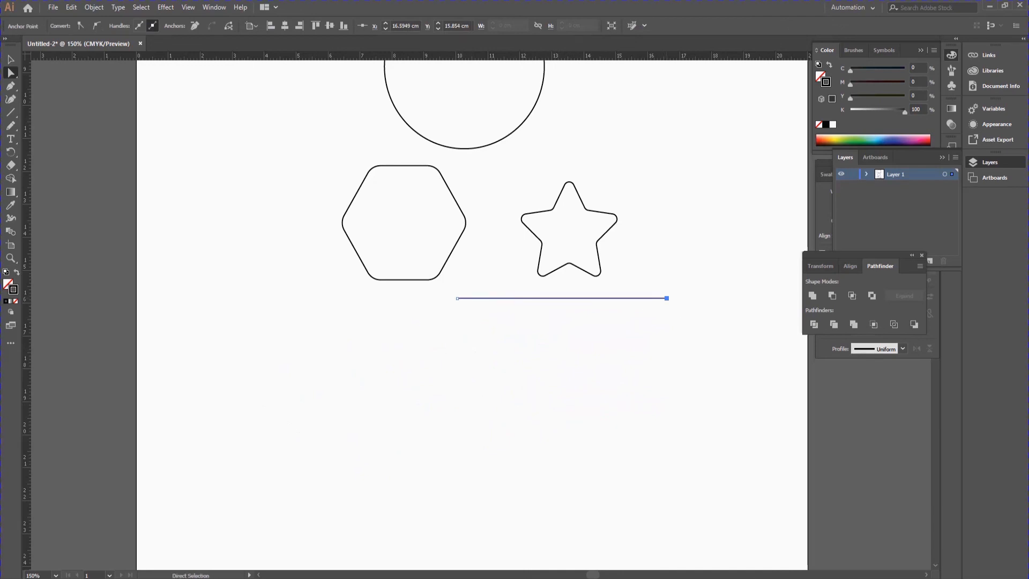
Move the whole horizontal line down and slightly left to sit clear of the hexagon and star, and deselect it.
{"action": "key", "text": "v"}
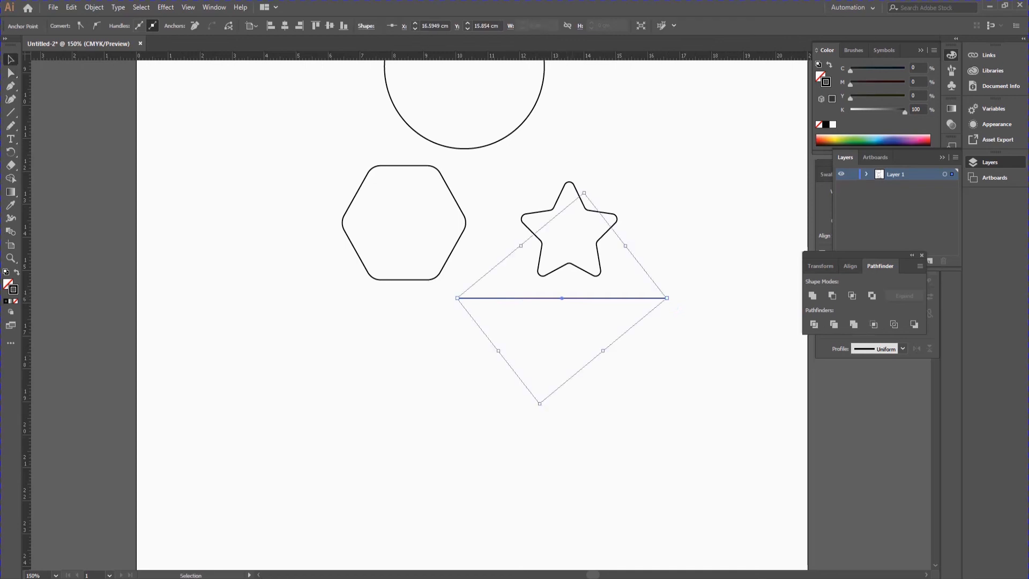
{"action": "left_click_drag", "start_coordinate": [660, 348], "coordinate": [526, 349]}
{"action": "key", "text": "ctrl+shift+a"}
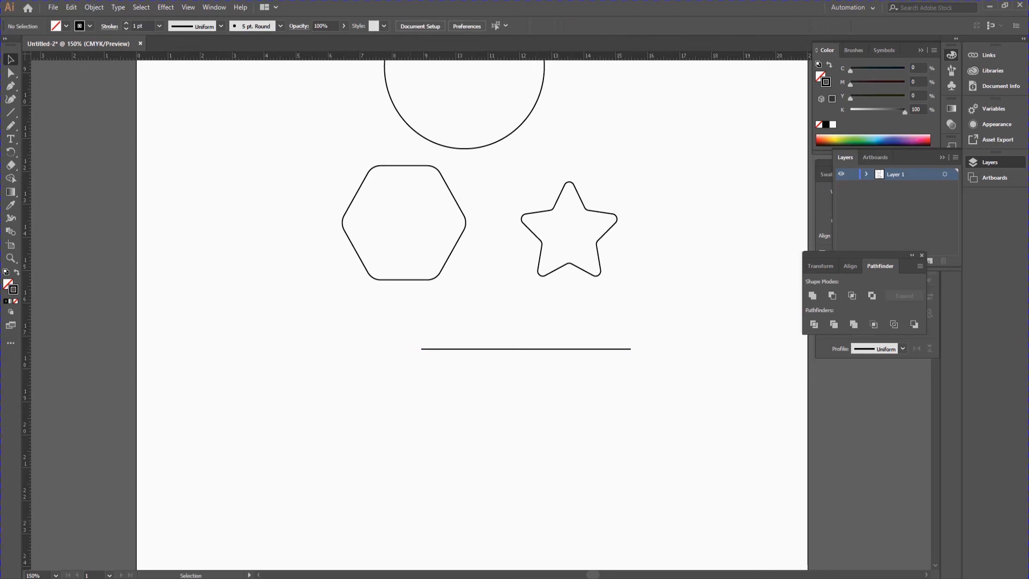
Select all the shapes and the line and move them together down the artboard, centred at about X 10.2 cm, Y 15.2 cm.
{"action": "key", "text": "ctrl+minus"}
{"action": "key", "text": "ctrl+minus"}
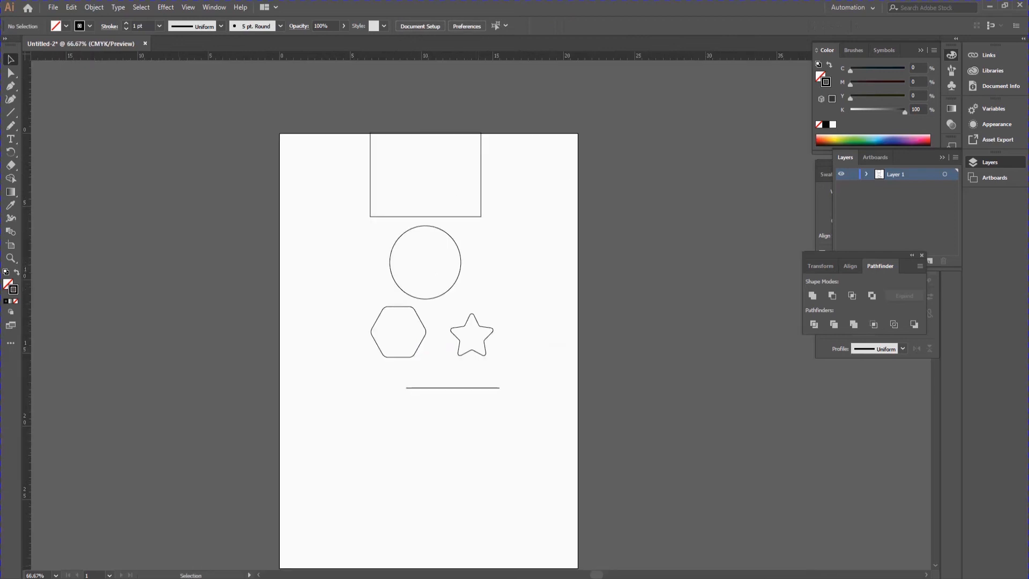
{"action": "left_click_drag", "start_coordinate": [381, 161], "coordinate": [538, 444]}
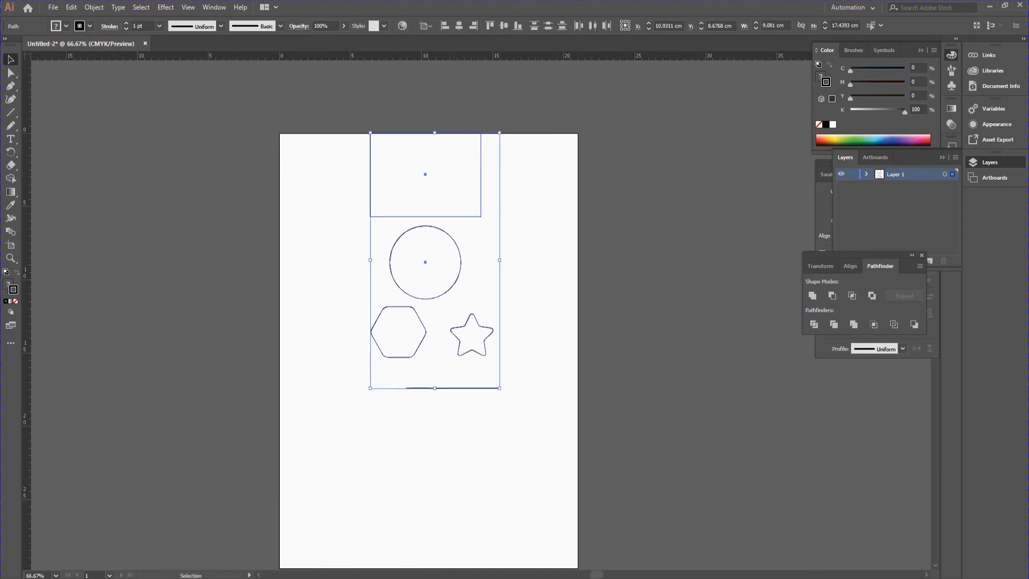
{"action": "left_click_drag", "start_coordinate": [425, 262], "coordinate": [414, 357]}
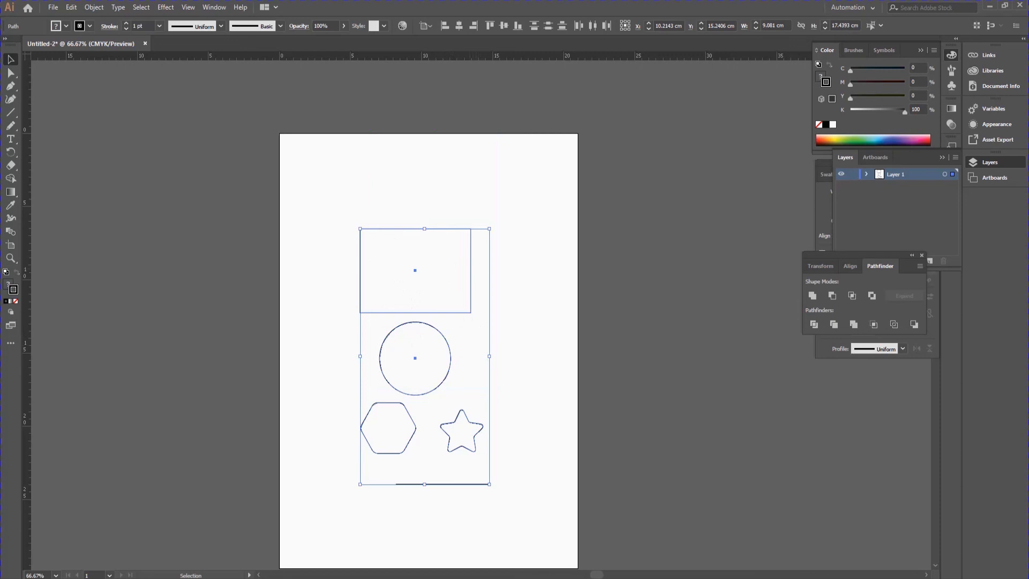
Align the horizontal centres of all objects to the rectangle as key object, and deselect them.
{"action": "left_click", "coordinate": [444, 229]}
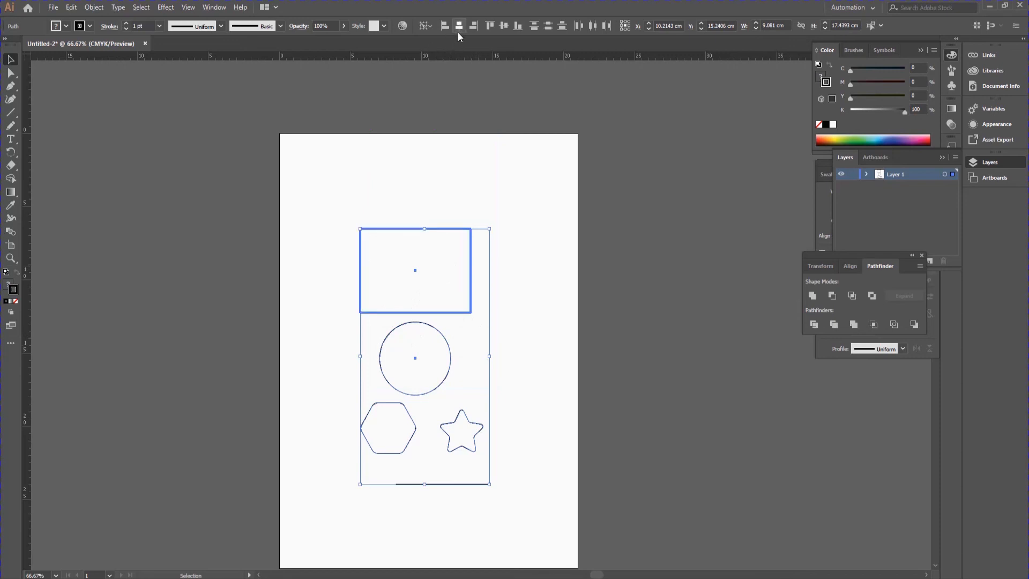
{"action": "left_click", "coordinate": [459, 26]}
{"action": "key", "text": "ctrl+shift+a"}
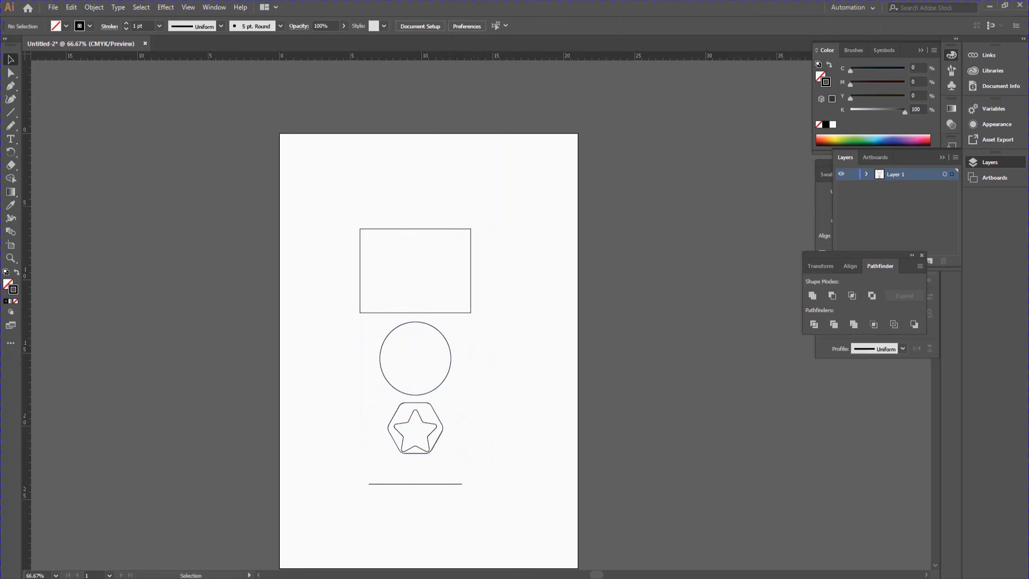
Align the star's vertical centre to the hexagon, using the hexagon as the key object.
{"action": "left_click", "coordinate": [443, 428]}
{"action": "left_click_drag", "start_coordinate": [279, 228], "coordinate": [556, 527]}
{"action": "left_click_drag", "start_coordinate": [585, 373], "coordinate": [378, 434]}
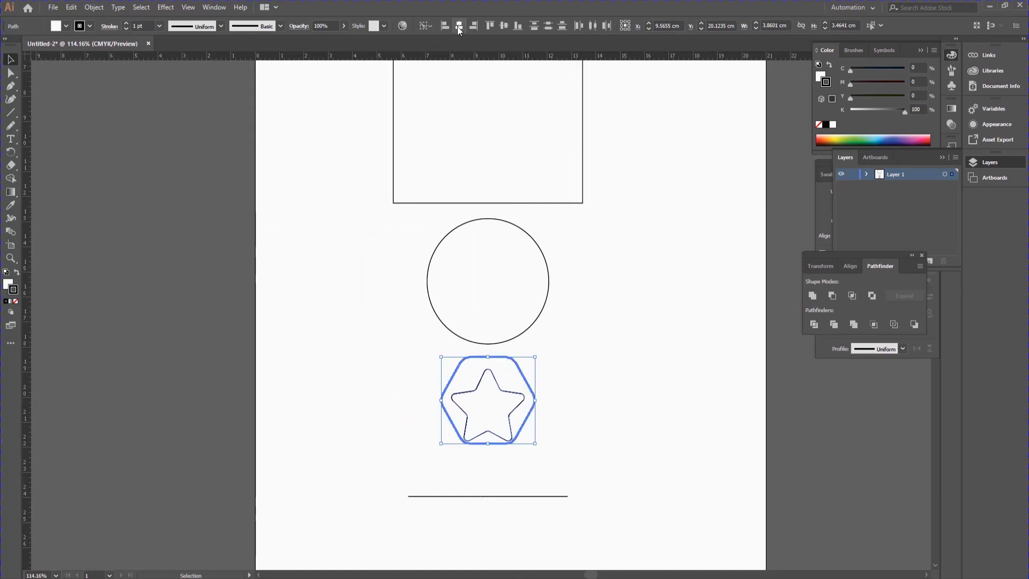
{"action": "left_click", "coordinate": [504, 26]}
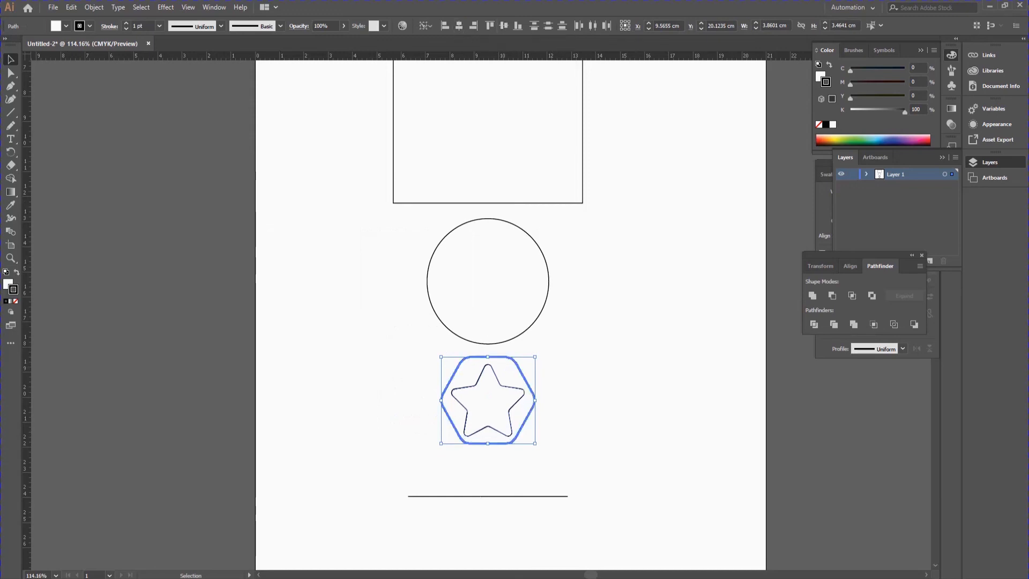
Move the hexagon and star together straight down between the circle and the line, and deselect them.
{"action": "left_click_drag", "start_coordinate": [579, 368], "coordinate": [386, 424]}
{"action": "left_click_drag", "start_coordinate": [488, 402], "coordinate": [488, 424]}
{"action": "key", "text": "ctrl+shift+a"}
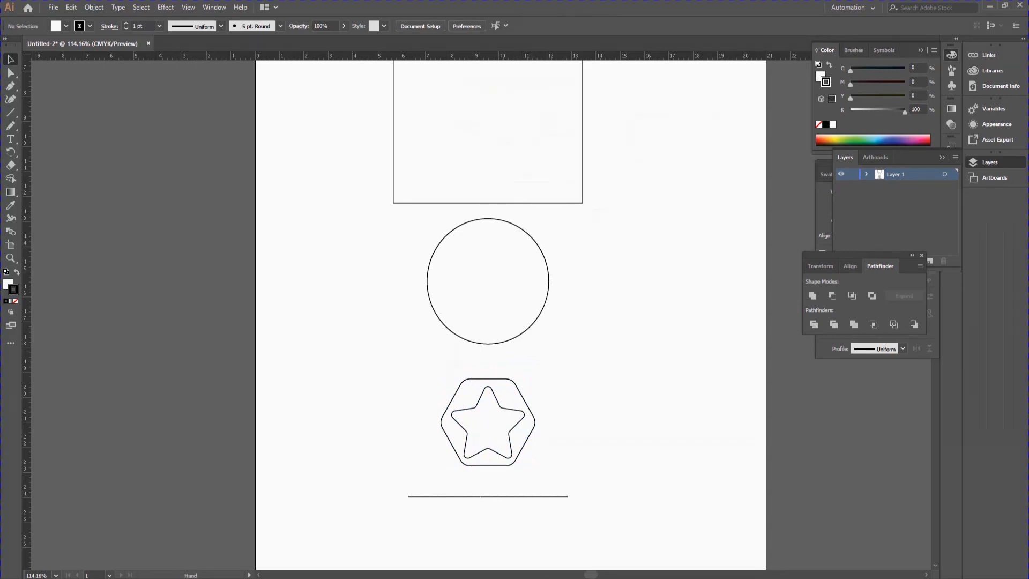
{"action": "left_click_drag", "start_coordinate": [488, 321], "coordinate": [467, 368]}
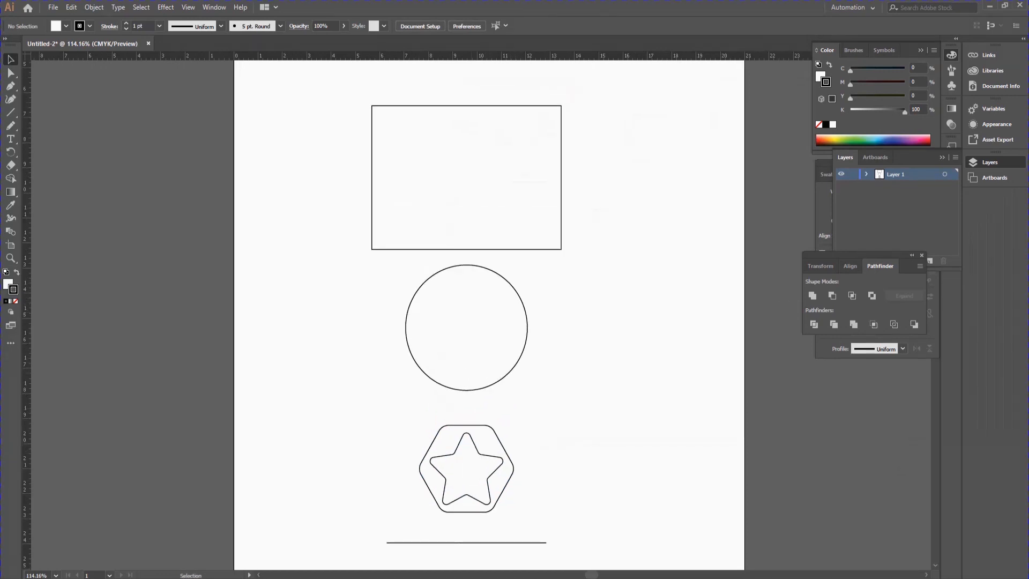